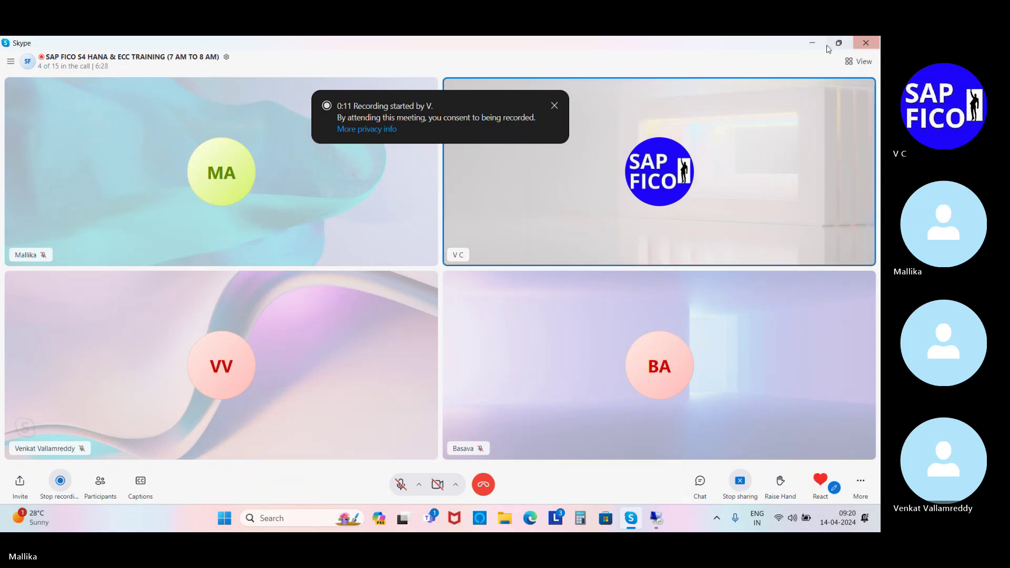
- Minimize the call window, open the ELECTRONIC BANK STATEMENT document from the desktop in Word, and maximize it
click(814, 44)
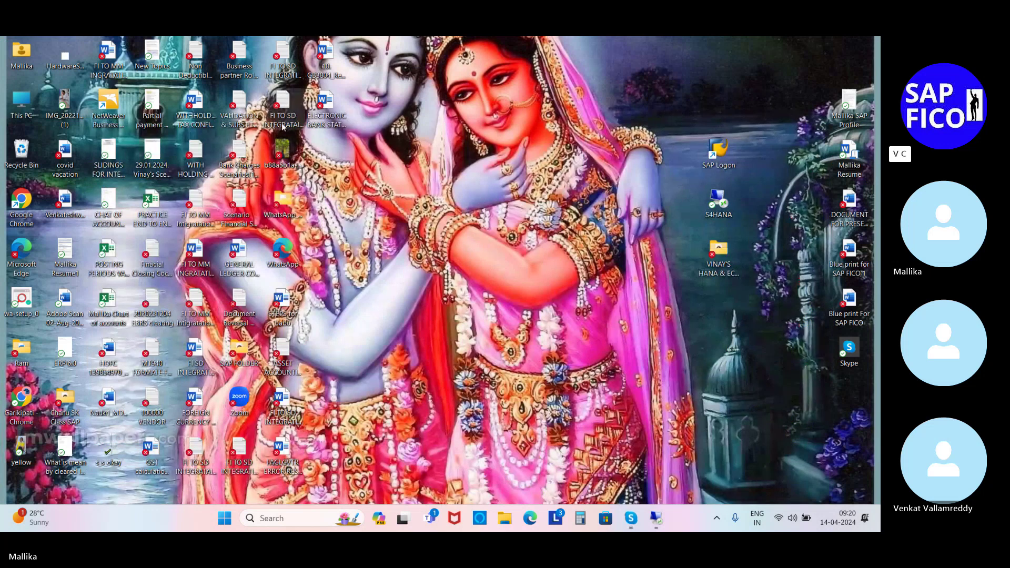
double_click(282, 126)
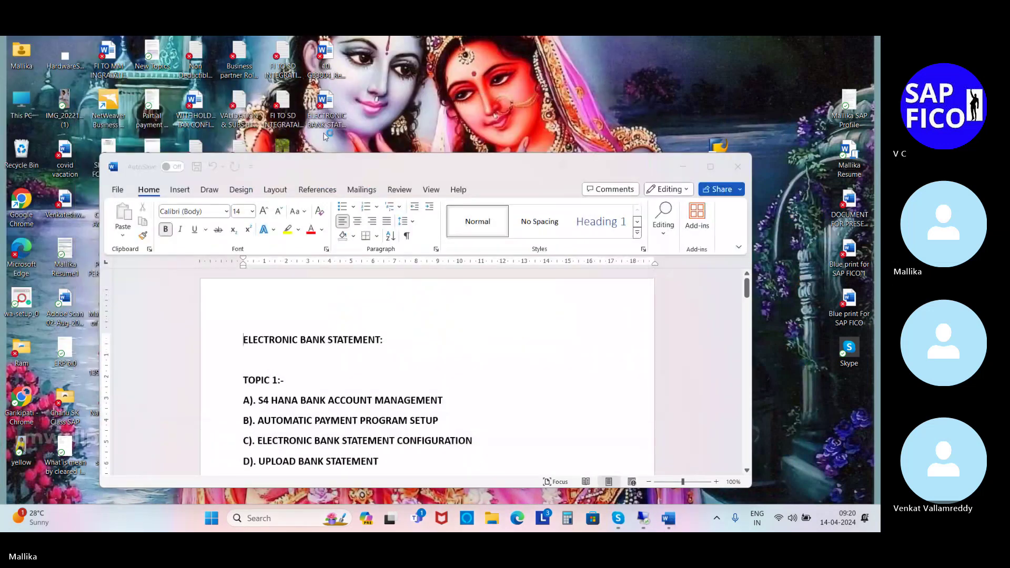
click(711, 166)
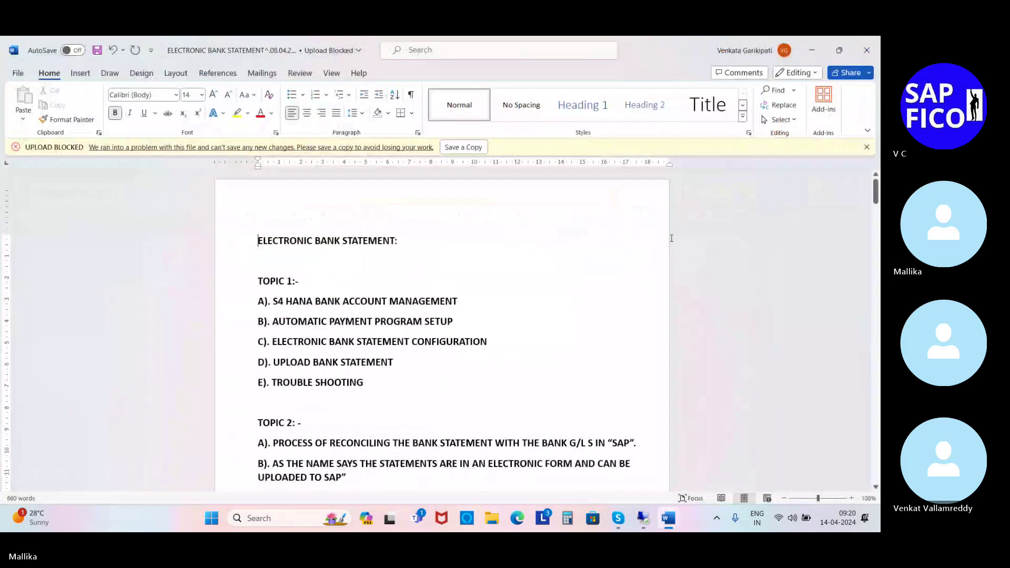
- Insert blank lines after item F), TOTAL OUTGOING BALANCE, at the end of the electronic bank statement testing process section
scroll(671, 238, down, 15)
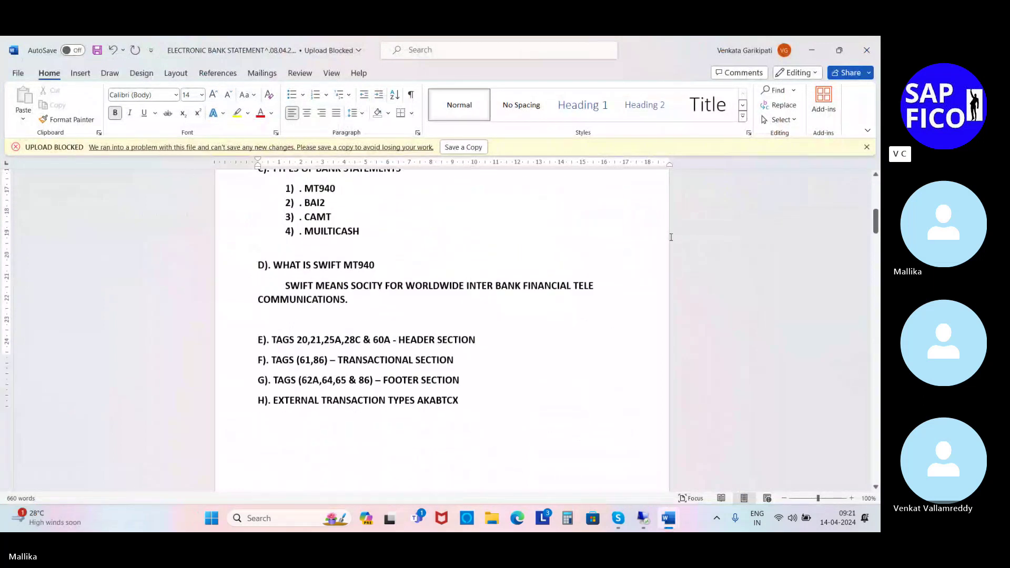
scroll(671, 237, down, 2)
drag(876, 234, 876, 423)
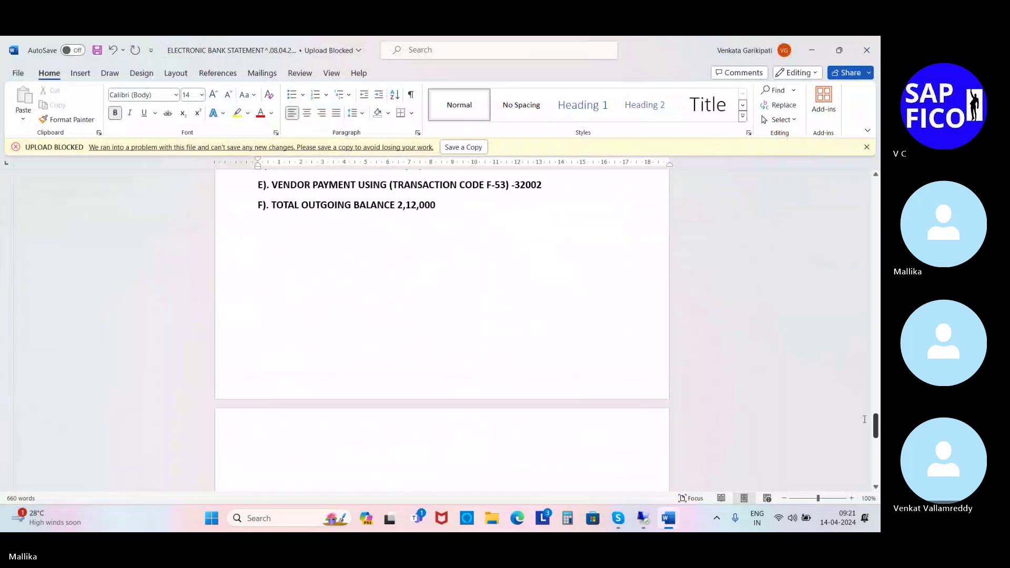
click(443, 205)
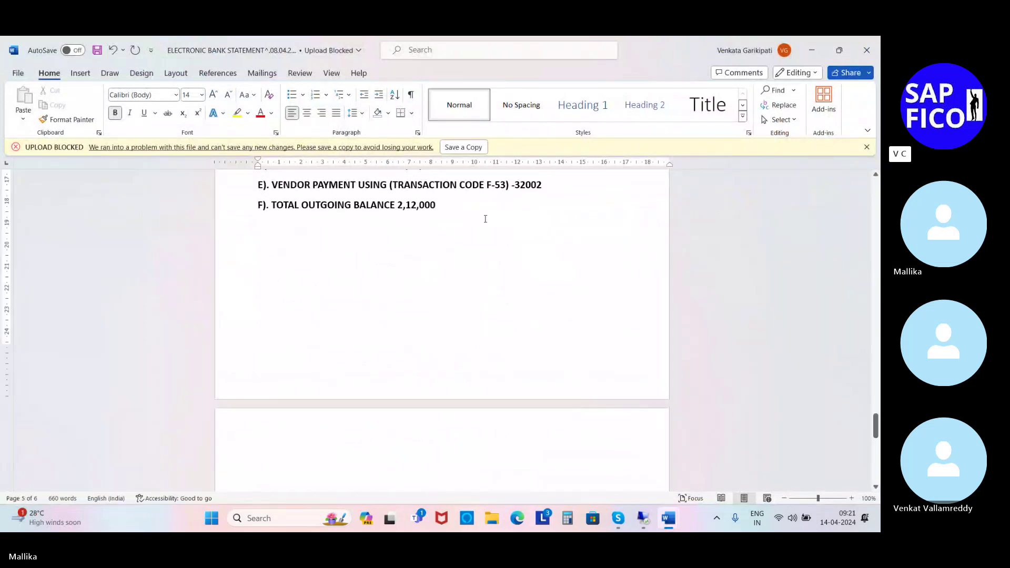
key(Return)
scroll(485, 219, up, 3)
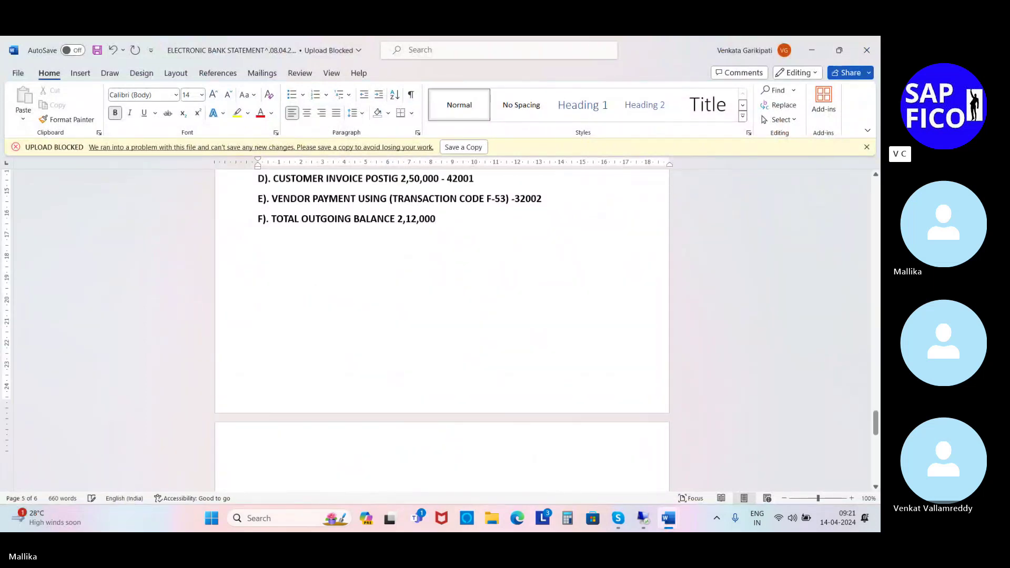
scroll(176, 247, up, 1)
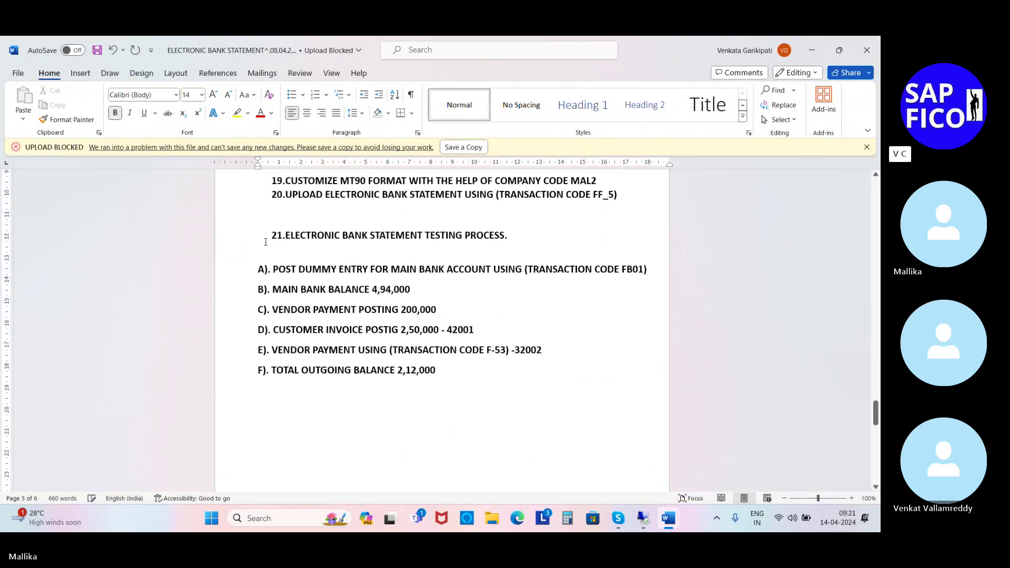
click(456, 369)
key(Return)
key(Return)
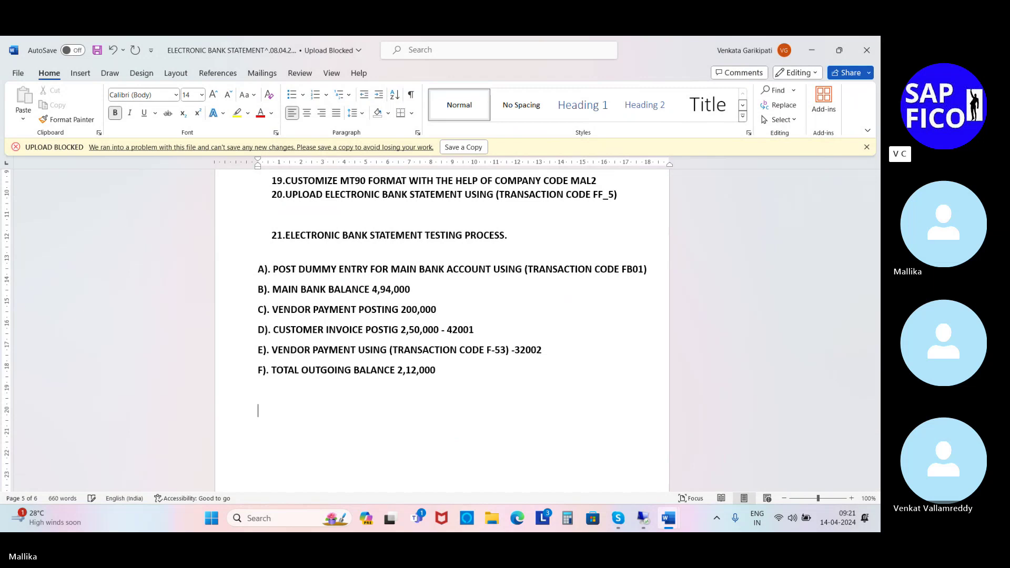
- Add the numbered heading "22.ELECTRONIC BANK STATEMENT INTERVIEW PROCESS." and begin an unnumbered line below it
text(22. )
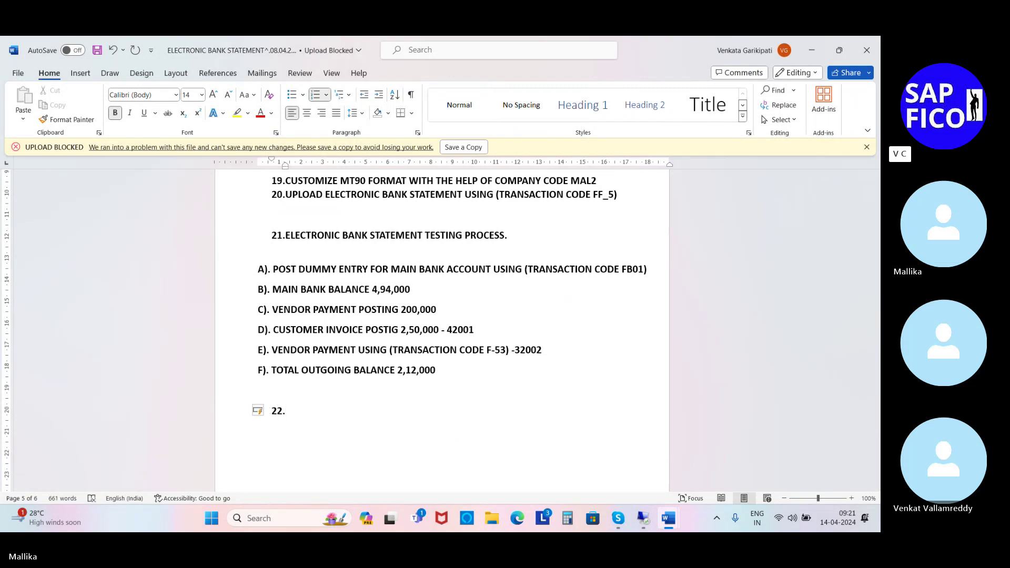
text(ELECTRONIC )
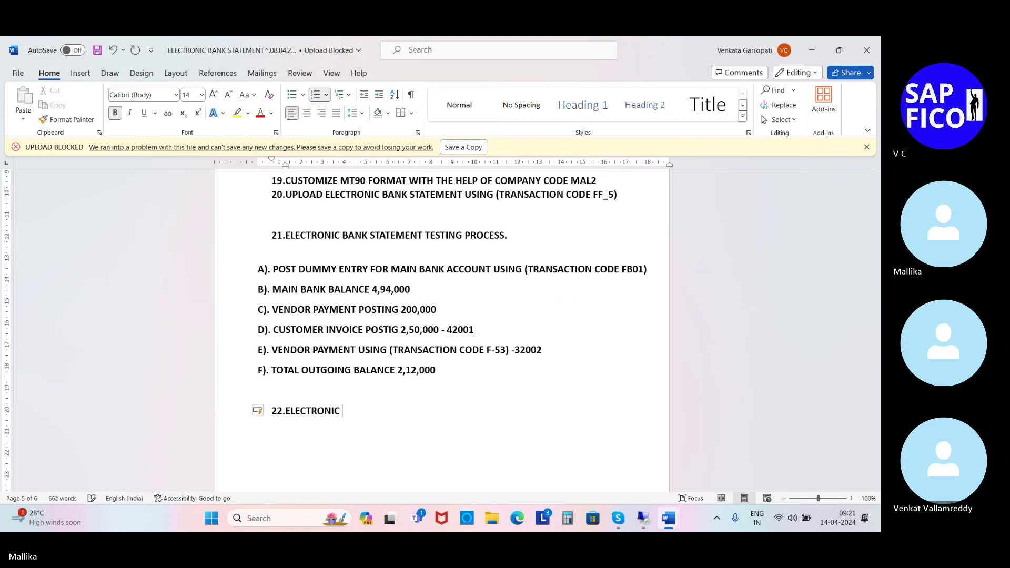
text(BANK ST)
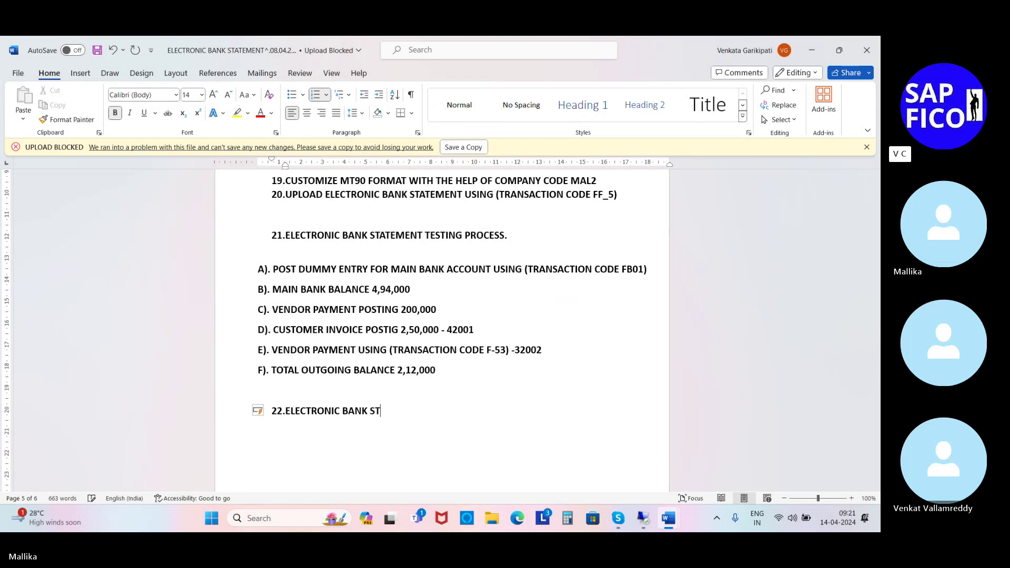
text(ATEMENT INTERV)
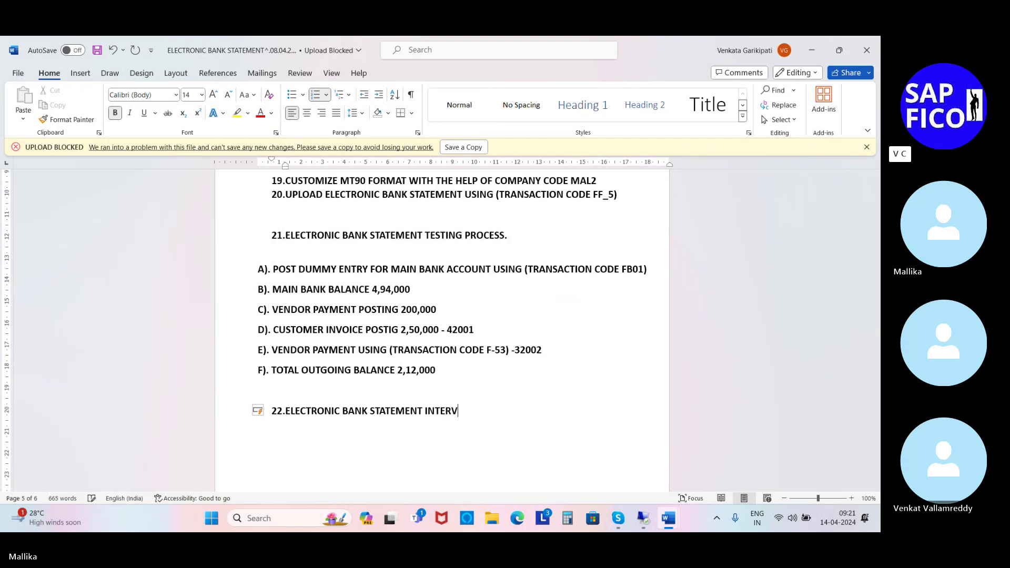
text(IEW PROCESS)
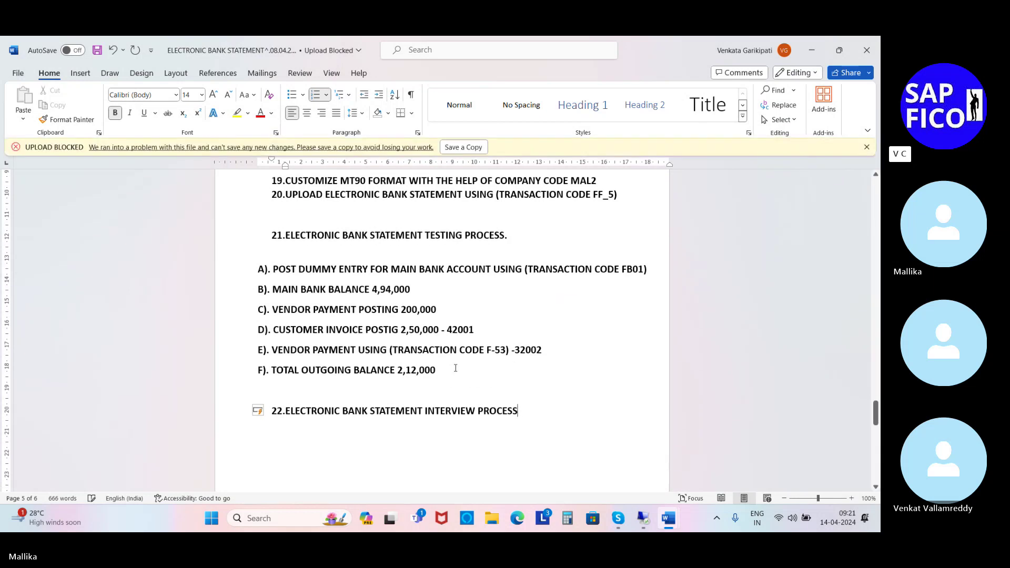
text(.)
key(Return)
key(BackSpace)
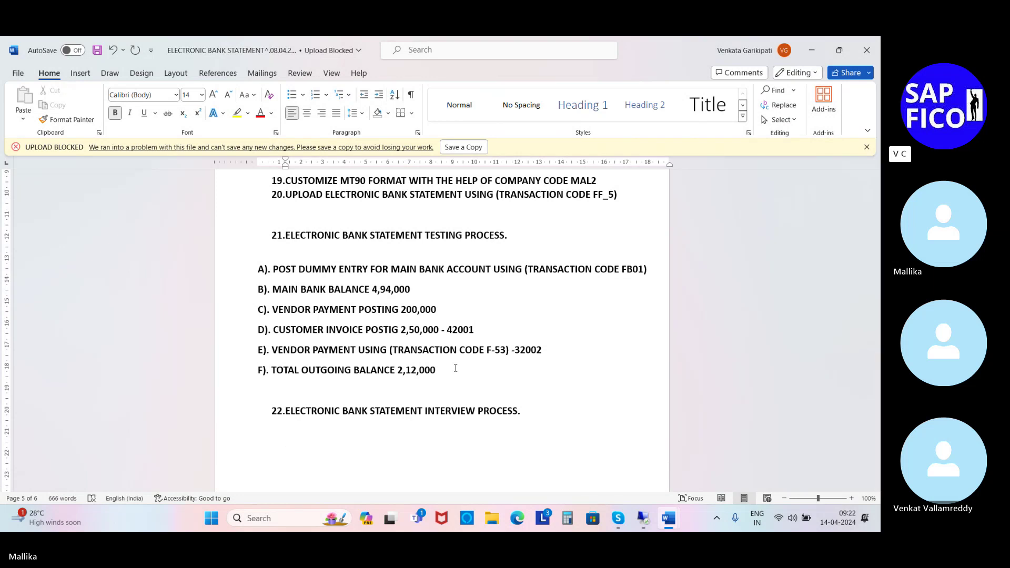
- Add the sub-item "A).CHECK WITH OT83" under heading 22 and begin the next line with "B)."
text(A).CHECK WITH O)
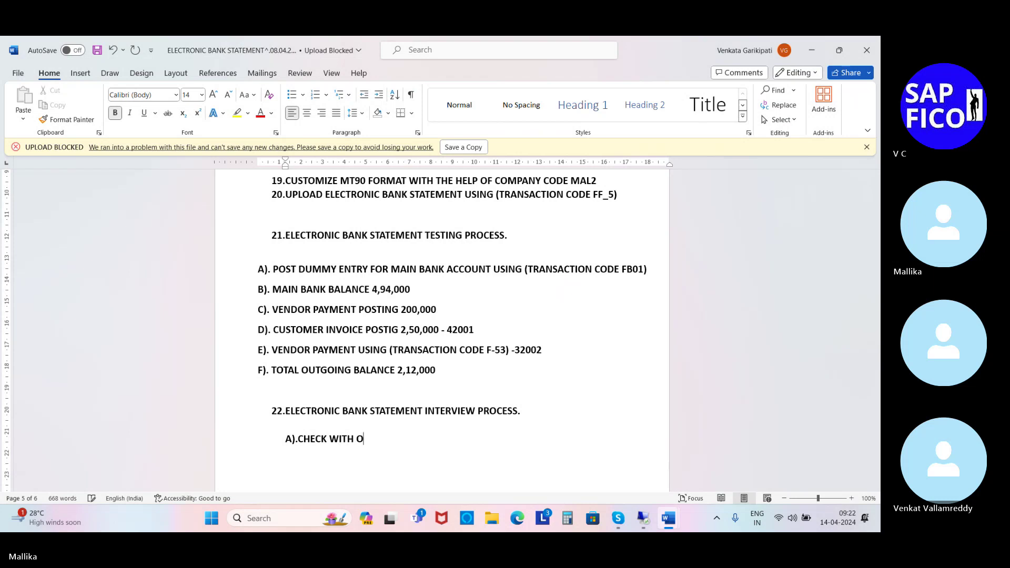
text(T83 T)
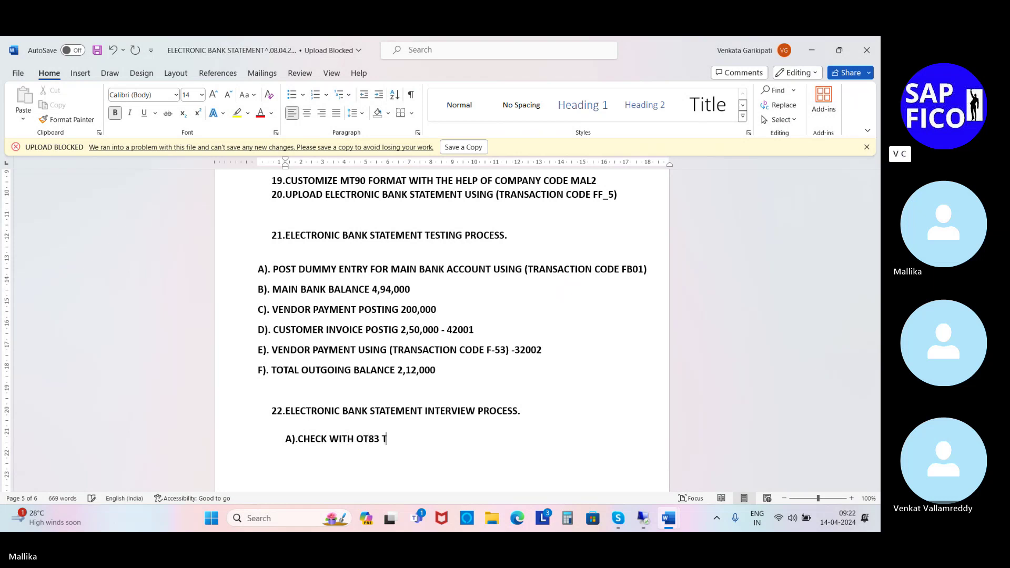
text(RANSACT)
key(BackSpace)
key(BackSpace)
key(BackSpace)
key(BackSpace)
key(BackSpace)
key(BackSpace)
key(BackSpace)
key(BackSpace)
key(Return)
text(B)
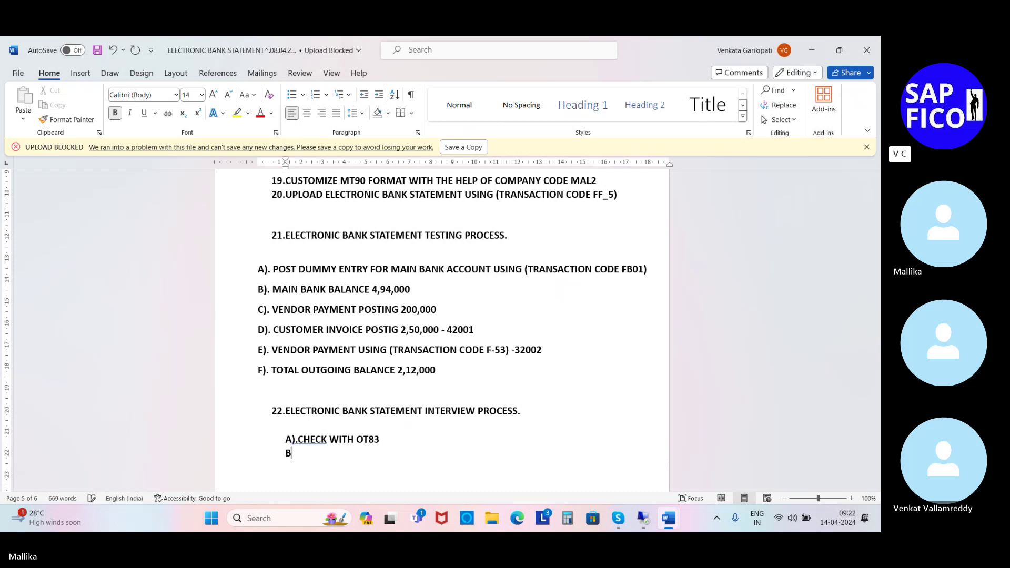
text().)
- Switch to the remote SAP session and open transaction OT83 for chart of accounts MCA1
click(643, 524)
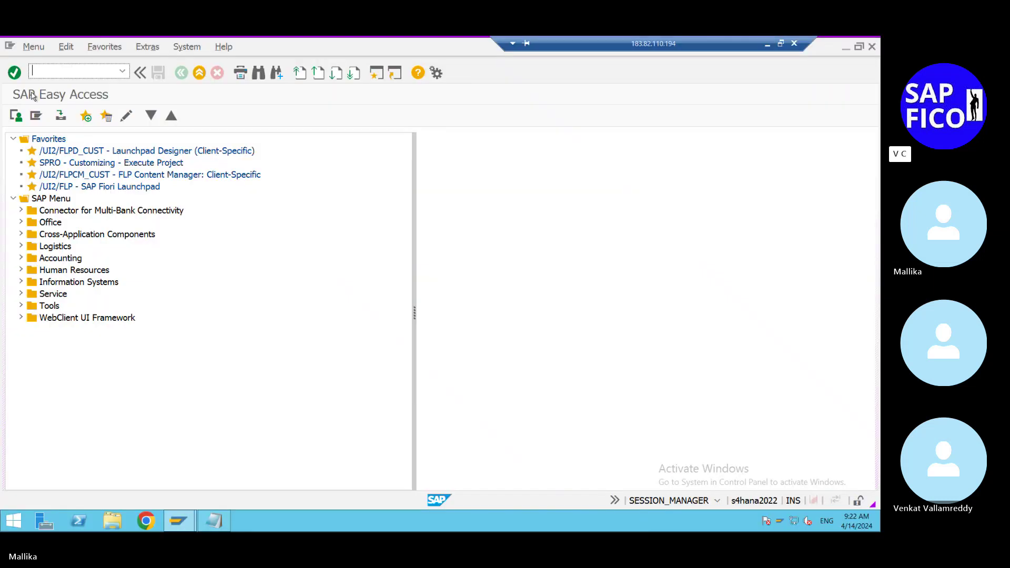
text(/NOT)
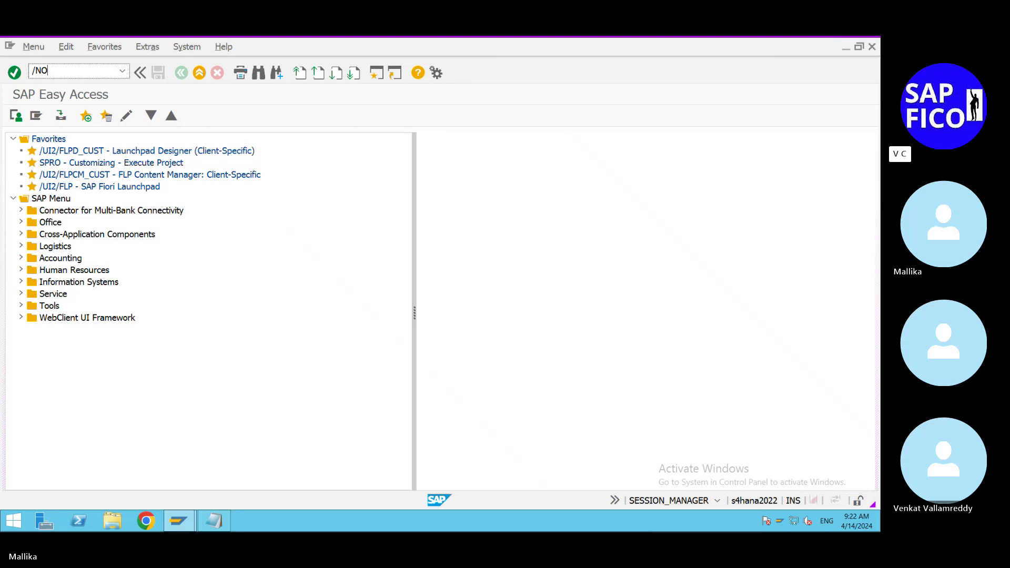
text(83)
key(Return)
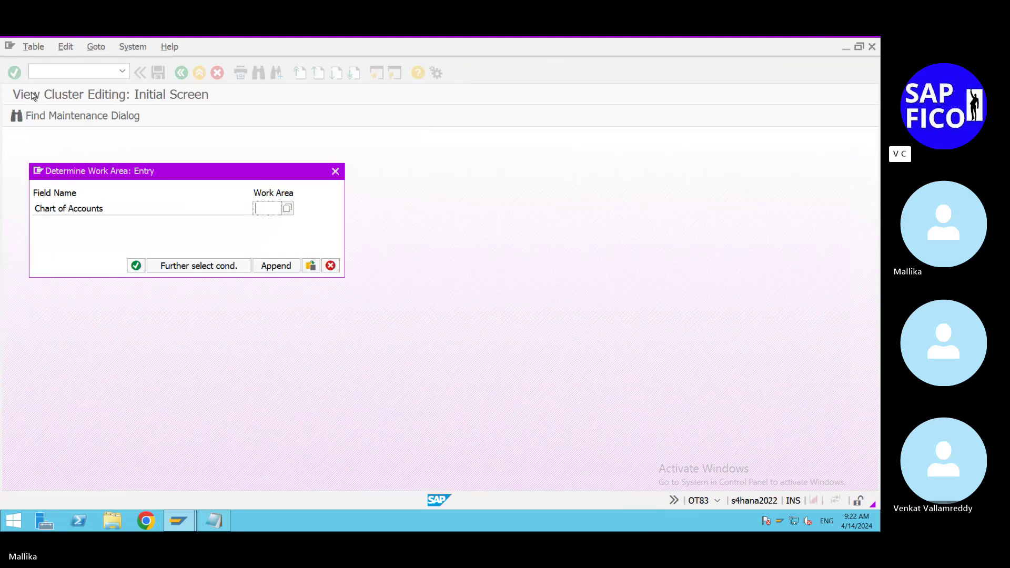
text(MCA1)
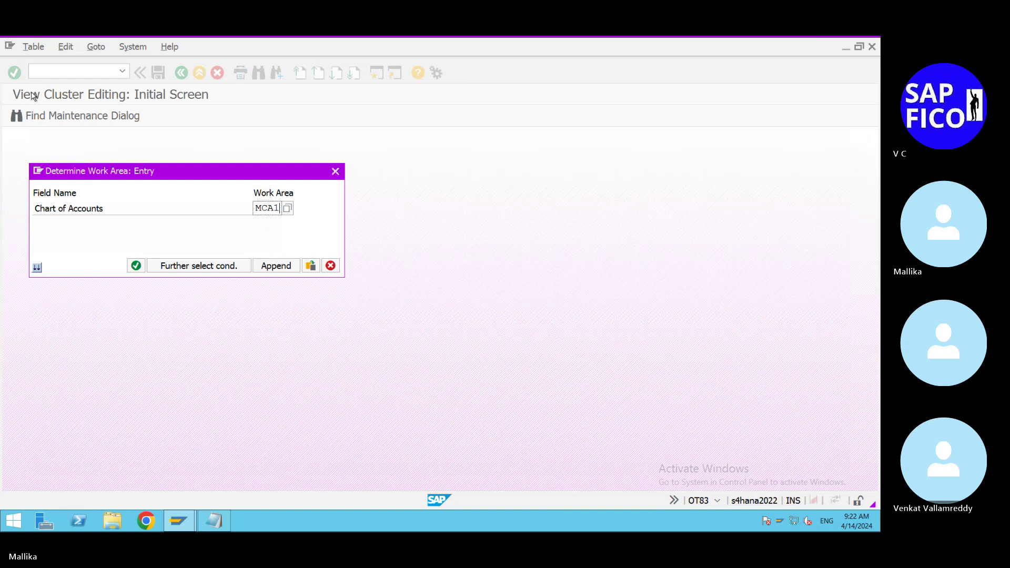
click(136, 267)
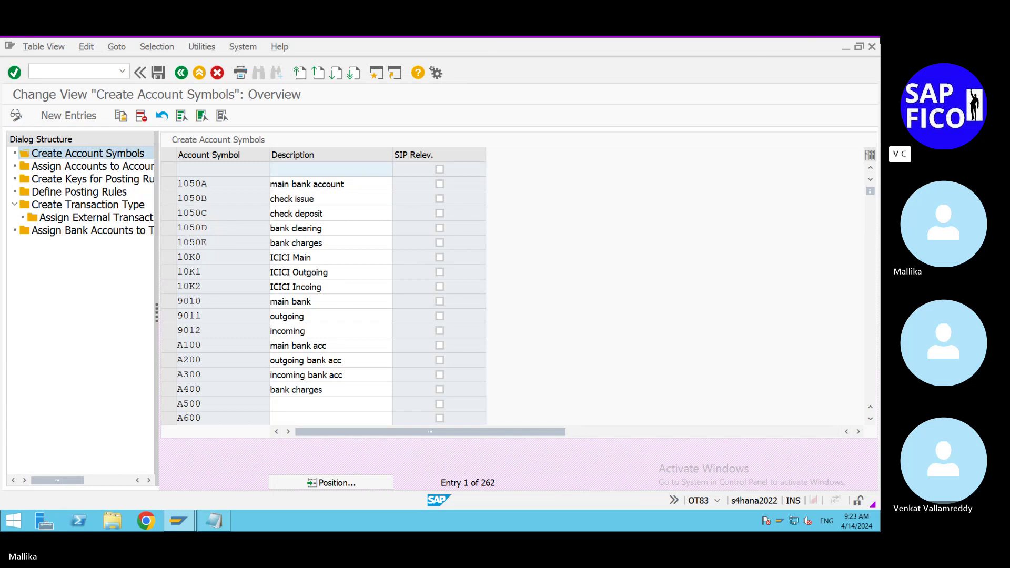
- Return to the Word document and apply the suggested spacing correction so item A) reads "A). CHECK WITH OT83"
mouse_move(768, 49)
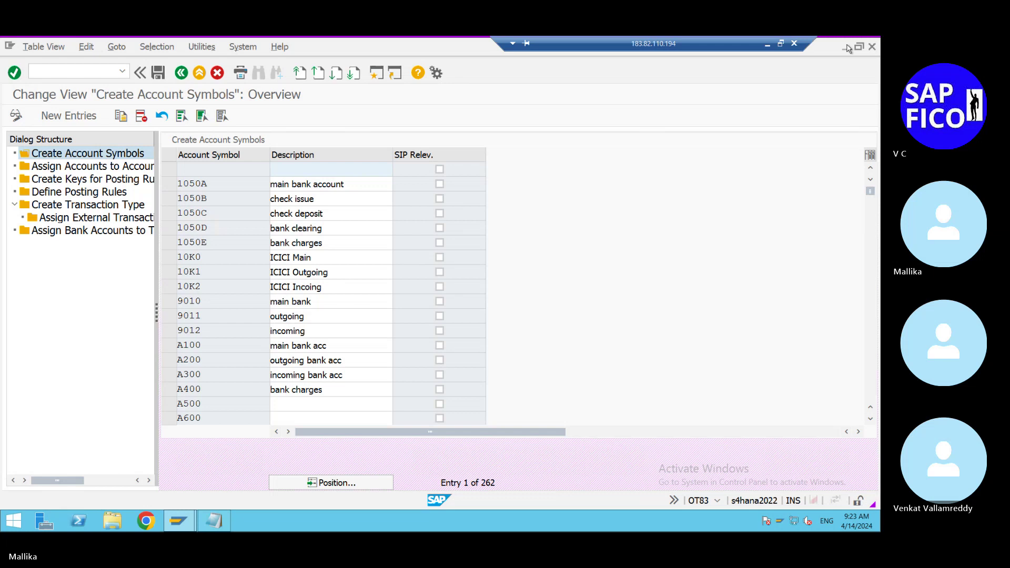
click(768, 44)
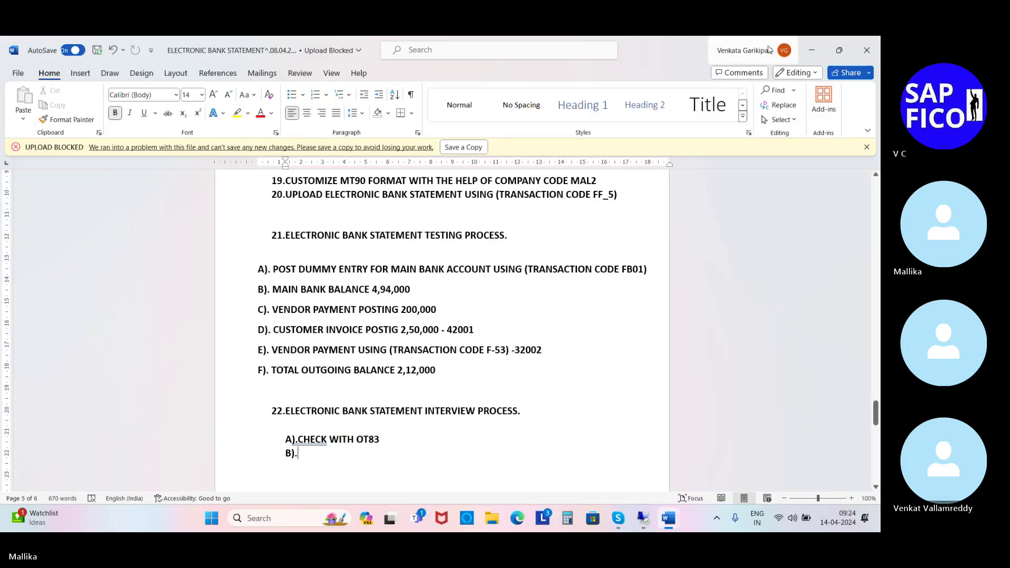
right_click(323, 441)
click(296, 235)
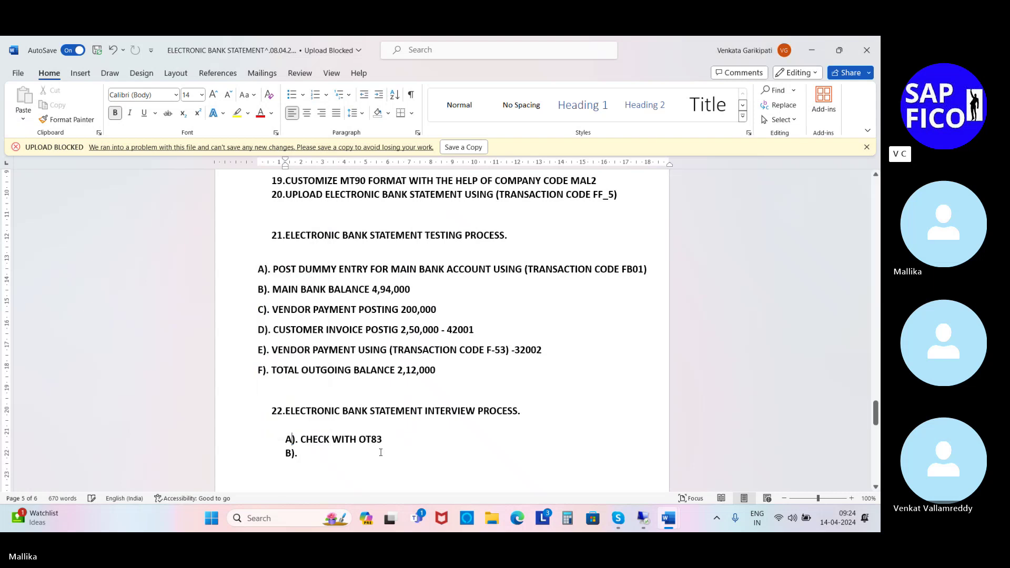
- Complete item B) under heading 22 with the text "CREATE ACCOUNT SYMBOLS"
click(305, 455)
text(CREATE)
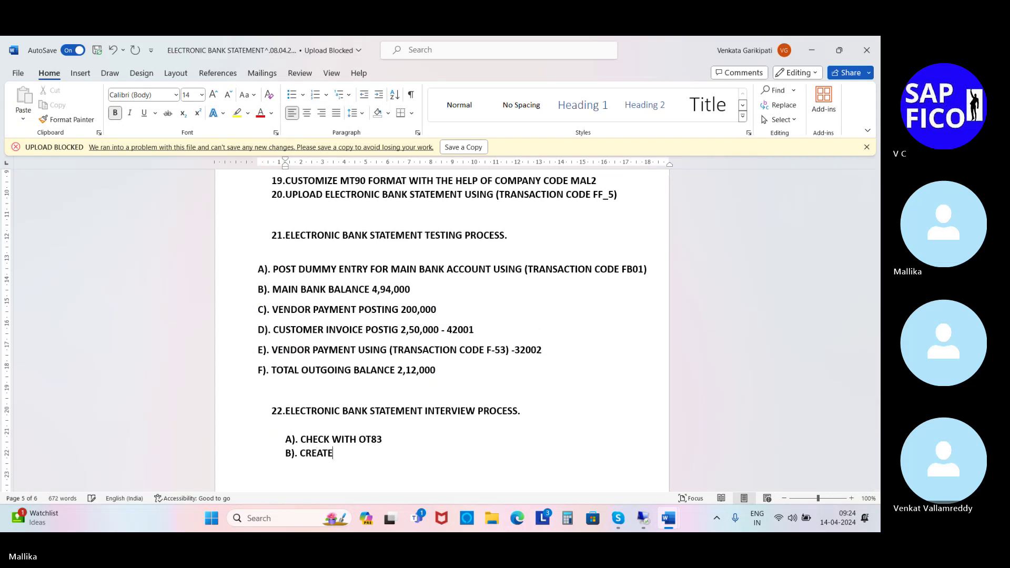
text( ACCOU)
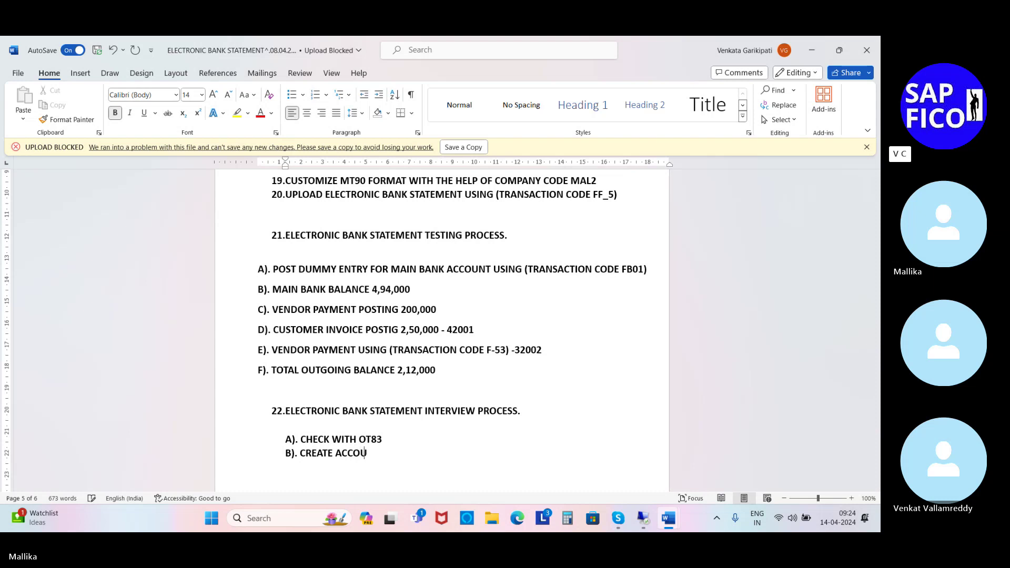
text(NT SY)
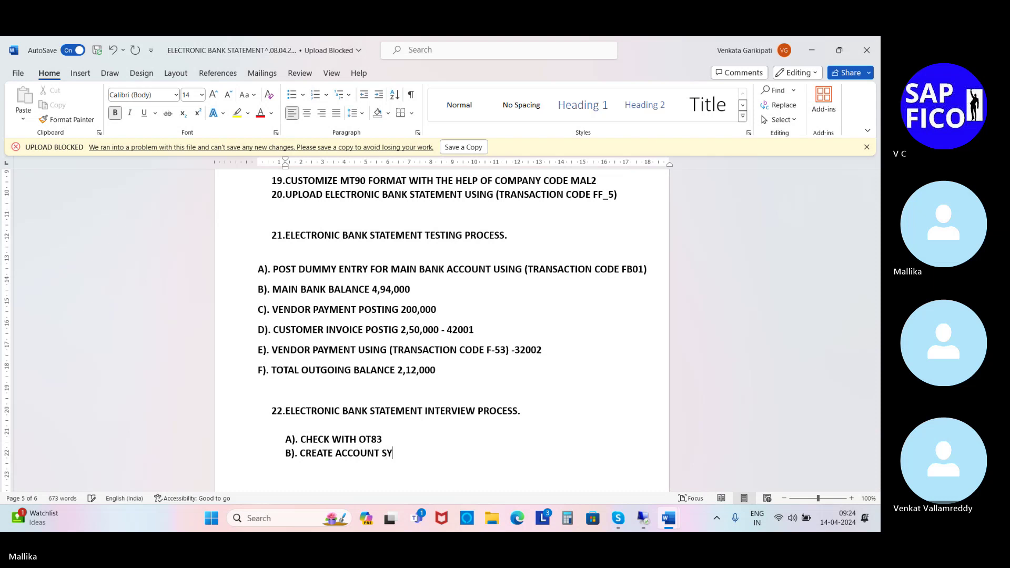
text(MBOLS)
- Add item C) under heading 22 with the text "ASSIGN ACCOUNTS TO ACCOUNTS SYMBOL"
key(Return)
text(C)
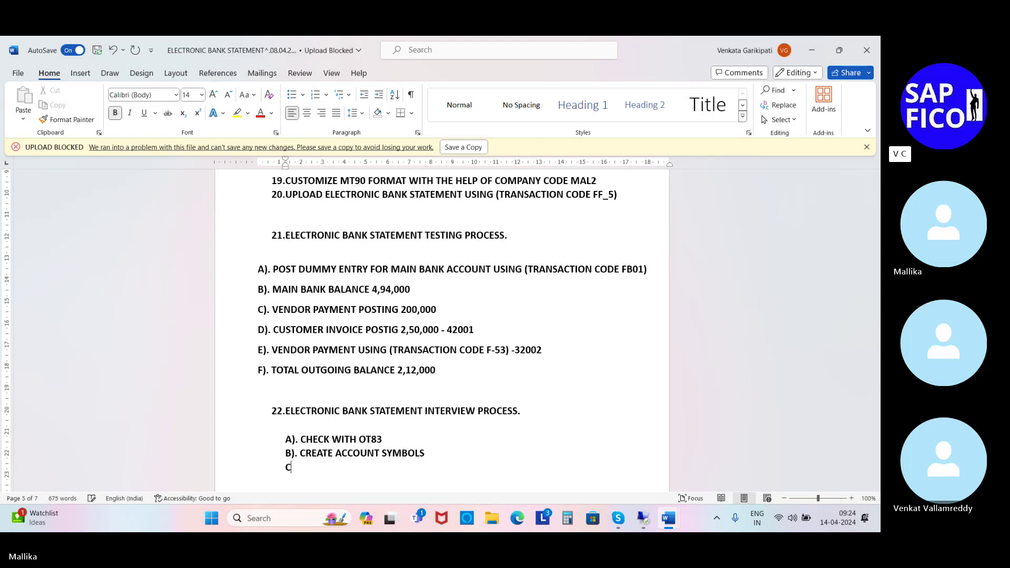
text(). ASSI)
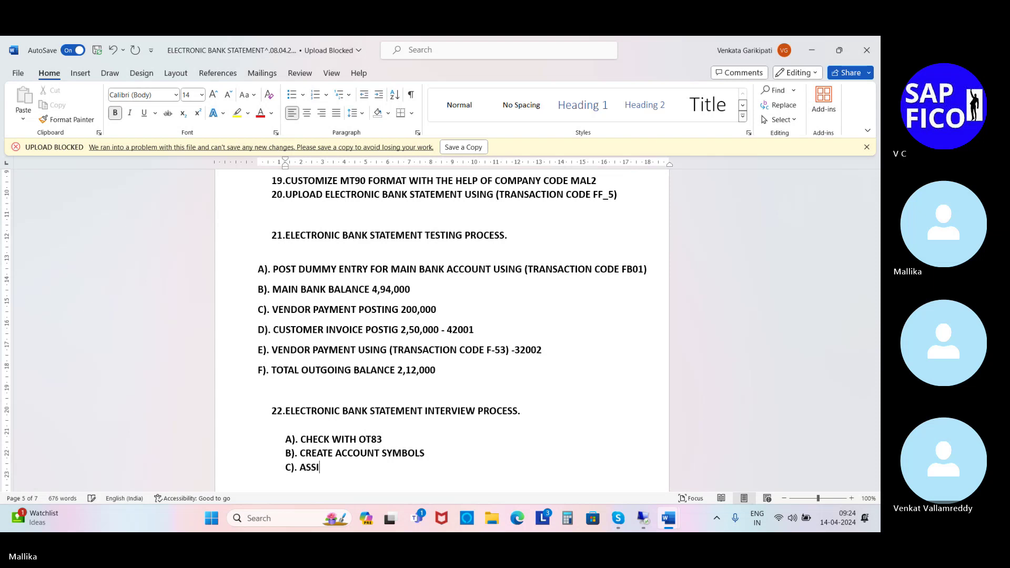
text(GN ACCOUN)
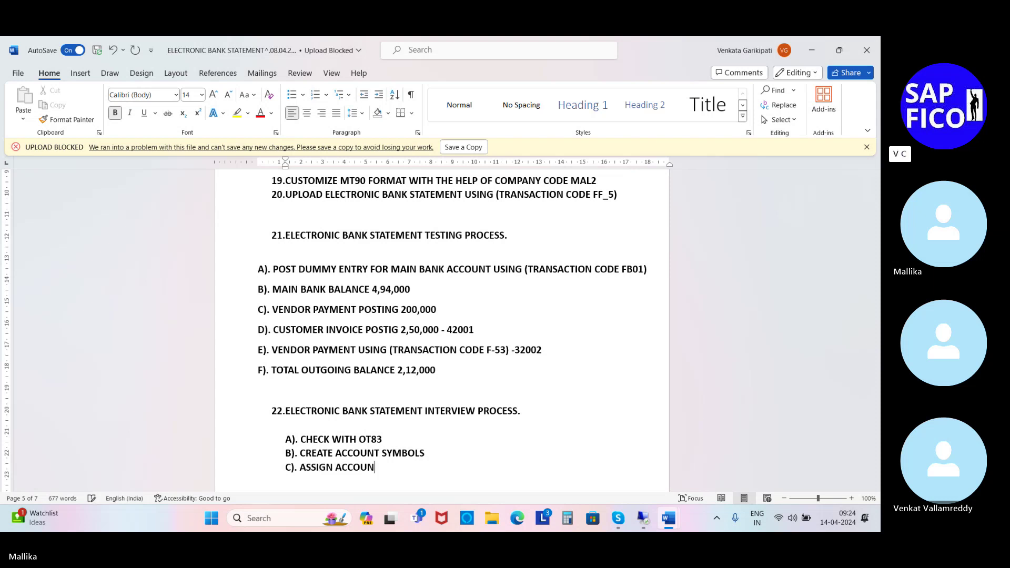
text(TS RE)
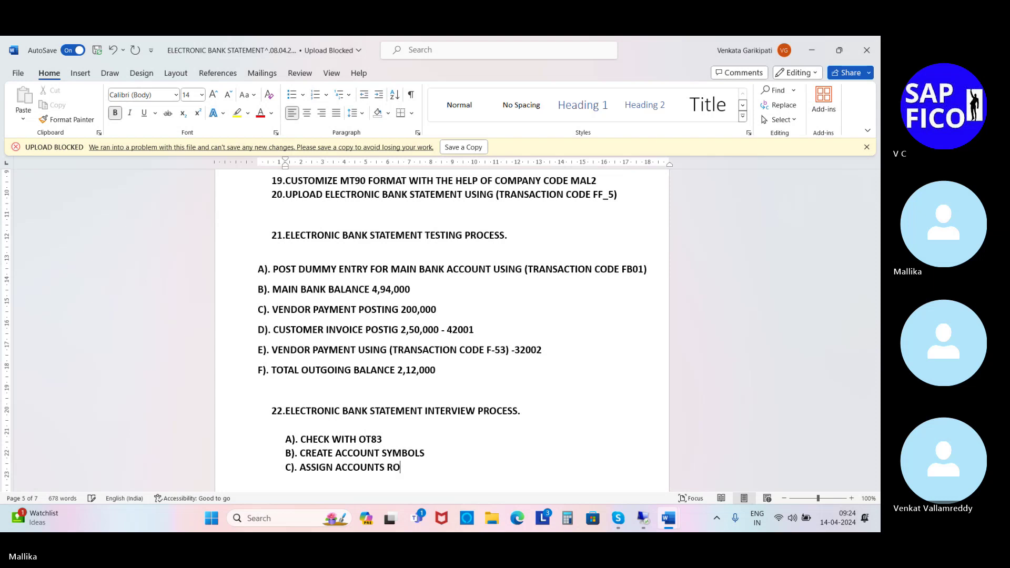
key(BackSpace)
key(BackSpace)
text(TO)
text( ACCOUNTS)
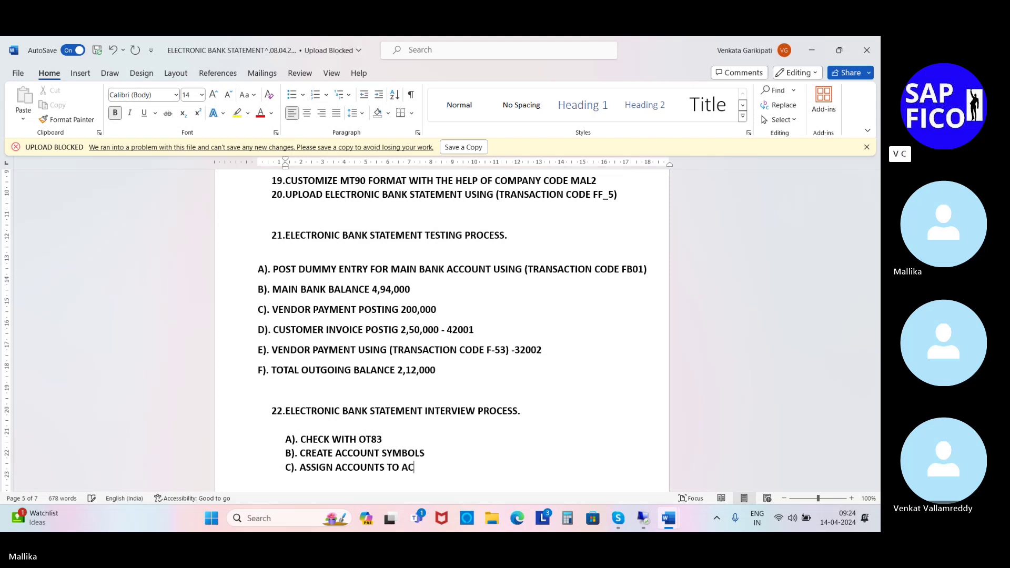
text( SYM)
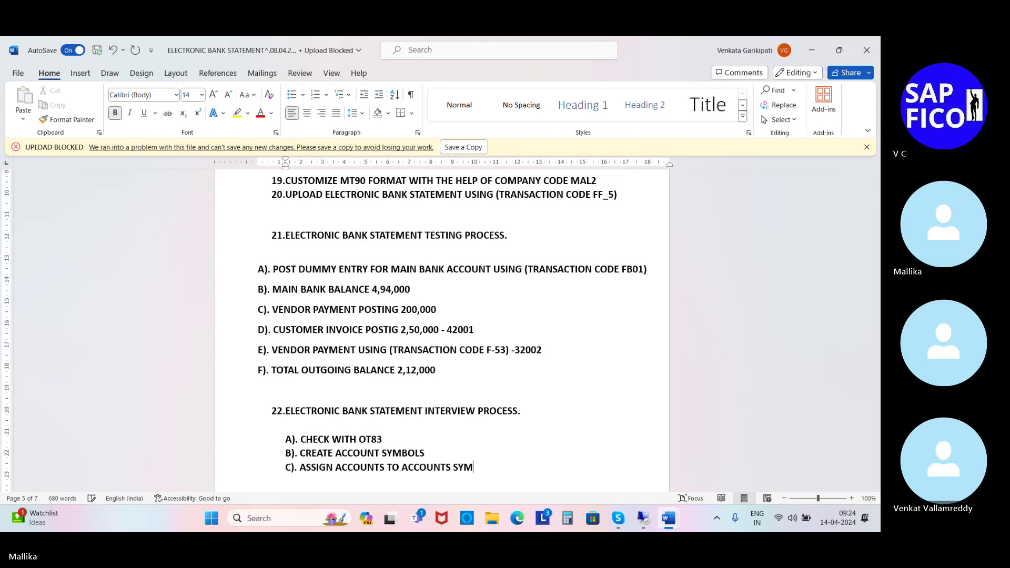
text(BOL)
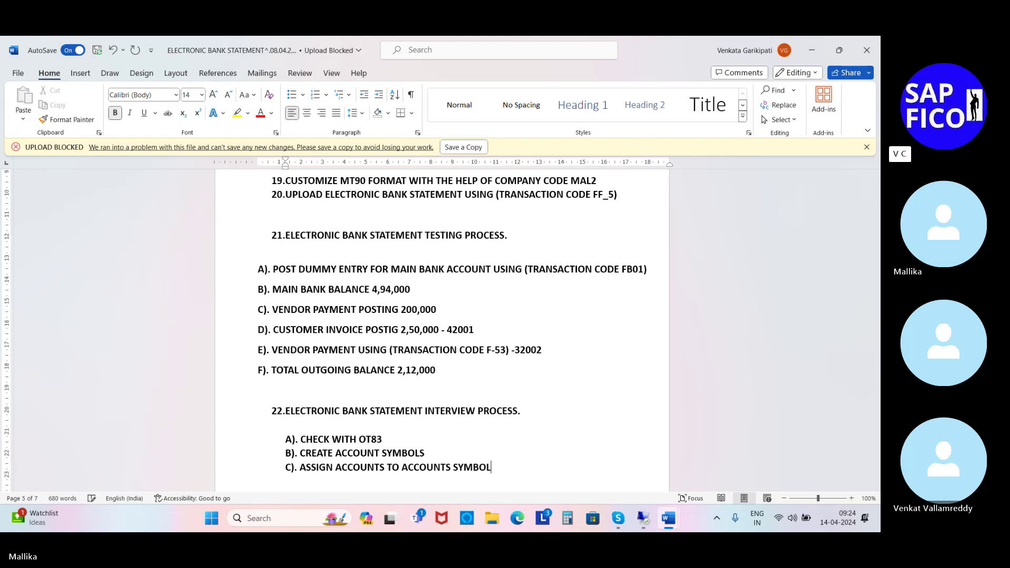
- Pluralize the last word of item C) to "SYMBOLS" and add item D) reading "CREATE ACCOUNTS TO POSTING RULES"
text(S D). CREATE ACCOUNT)
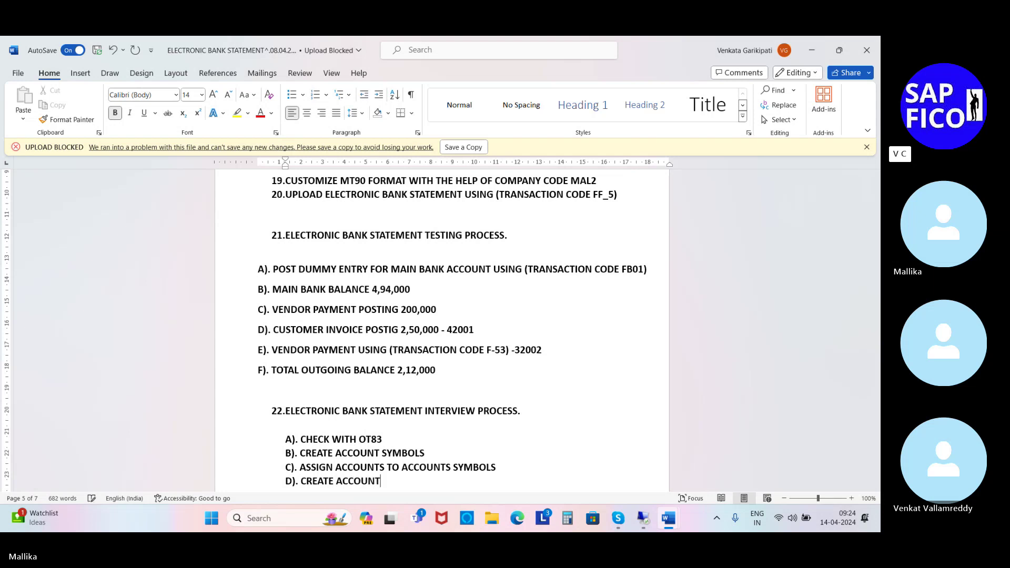
text(S TO POSTING RULES)
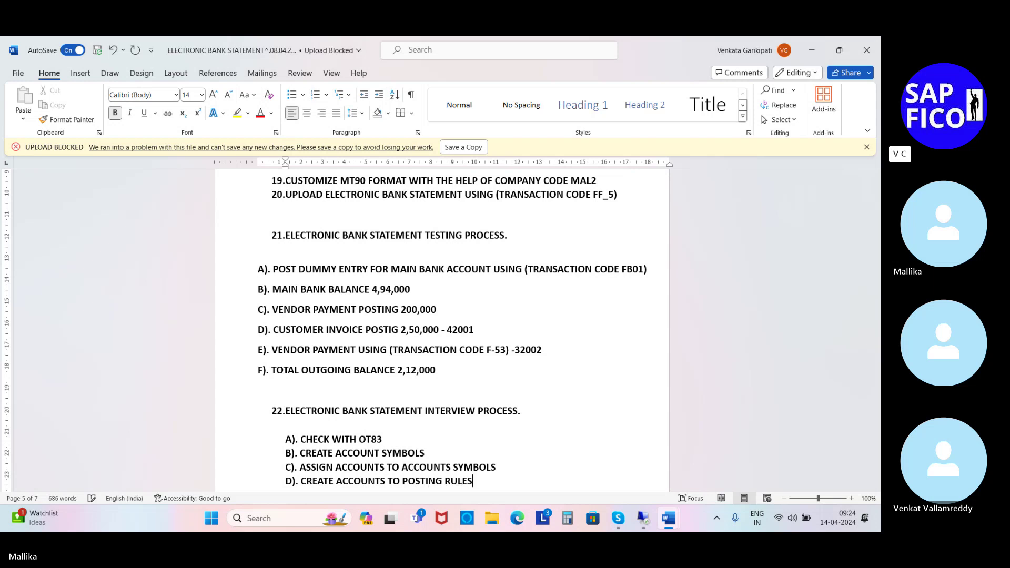
key(Return)
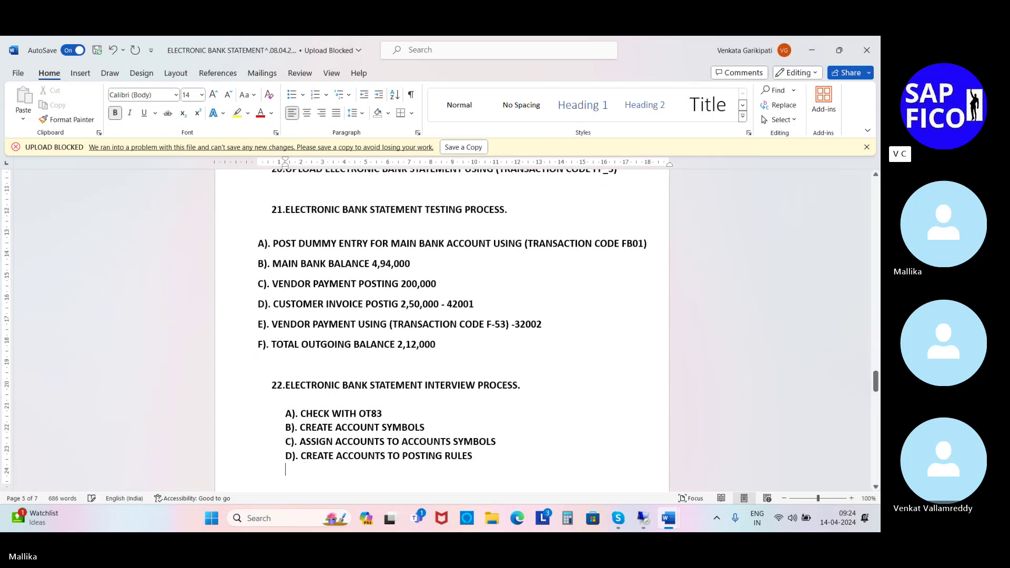
- Add item E) "DEFINE POSTING RULES" in the Word document, checking the OT83 dialog structure in the remote SAP session for the step name
text(E).)
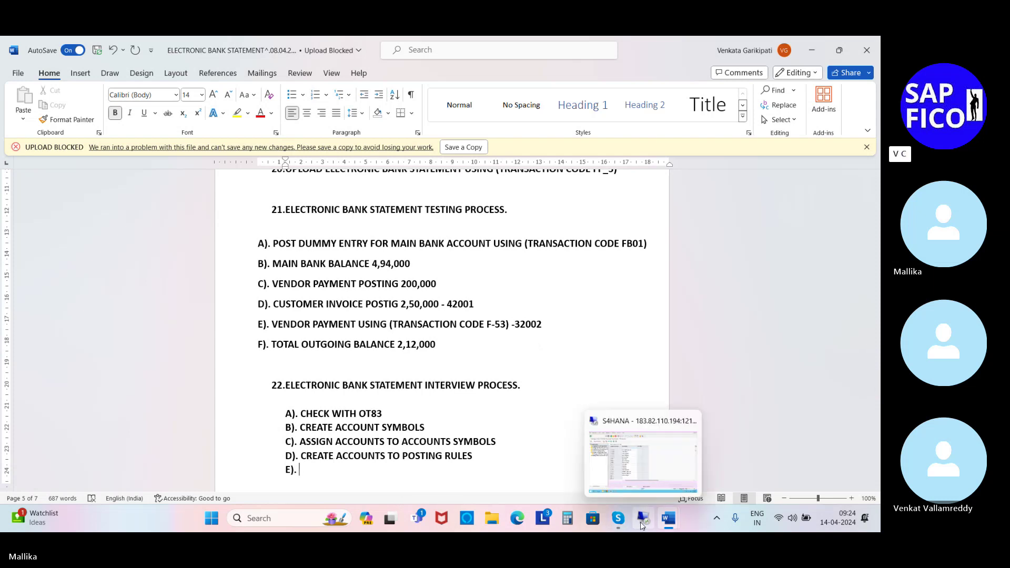
click(642, 525)
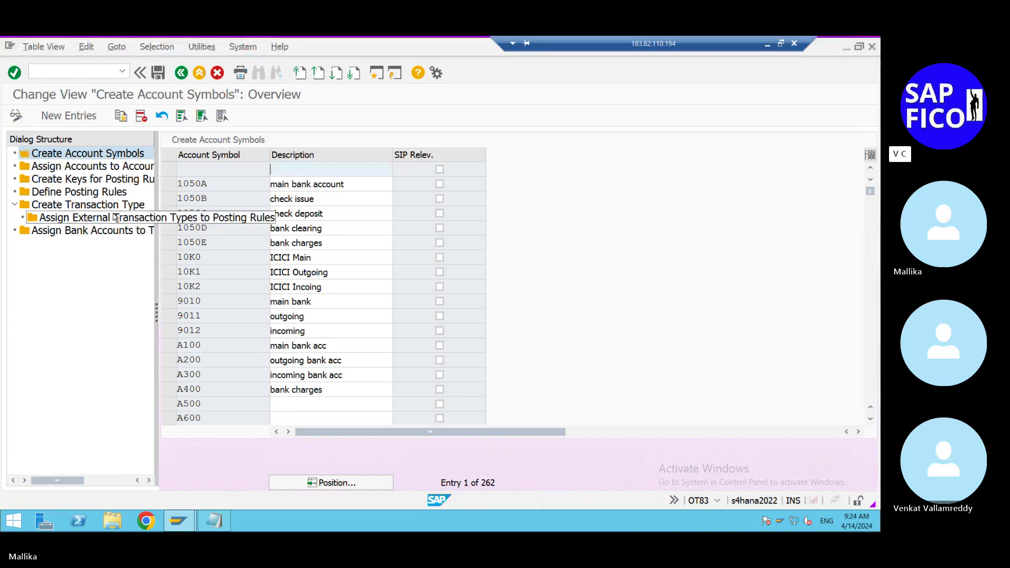
click(768, 45)
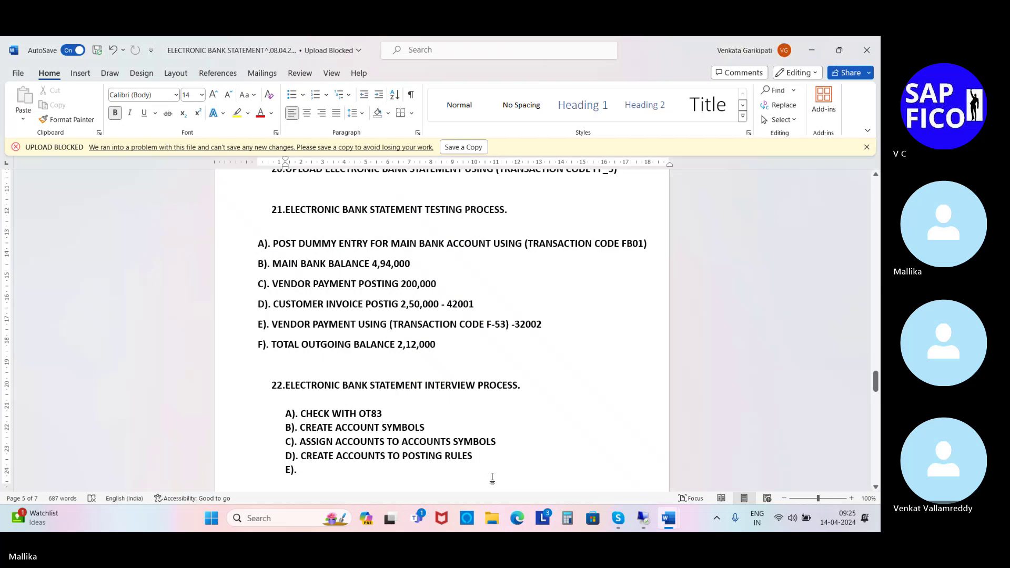
text(DEFINE )
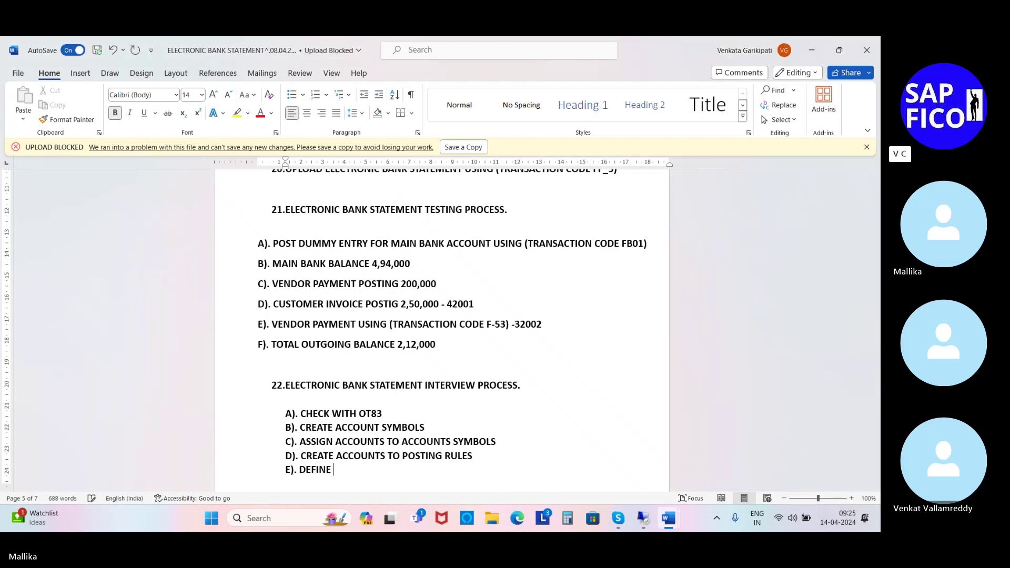
text([)
key(BackSpace)
text(POSTING RULES)
- Add item F) with the text "CREATE TRANSACTION TYPE" below item E) and start a new line
scroll(442, 327, down, 3)
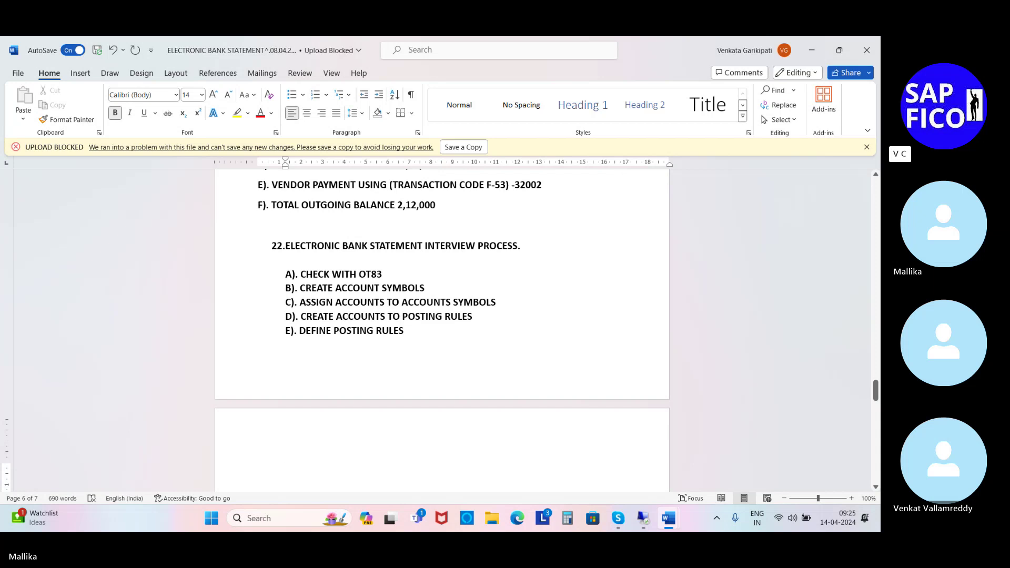
text(F).)
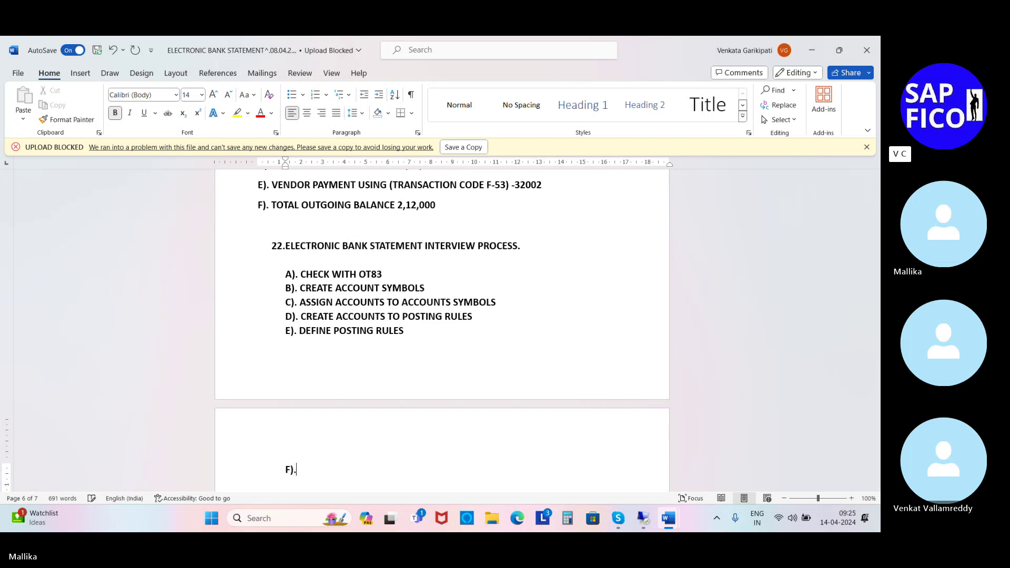
text( CREATE )
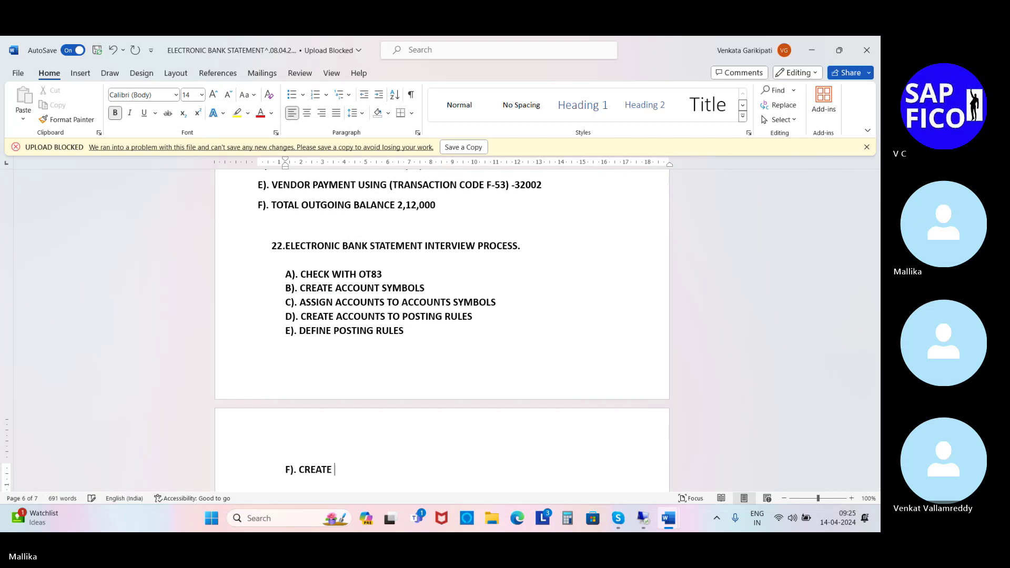
text(TRAN)
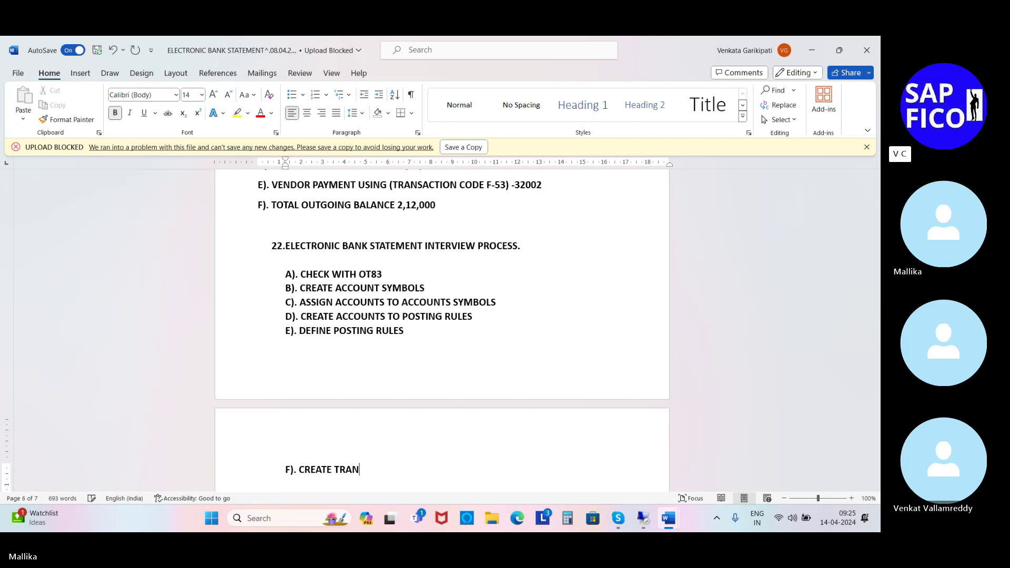
text(SACTION TYPE)
key(Return)
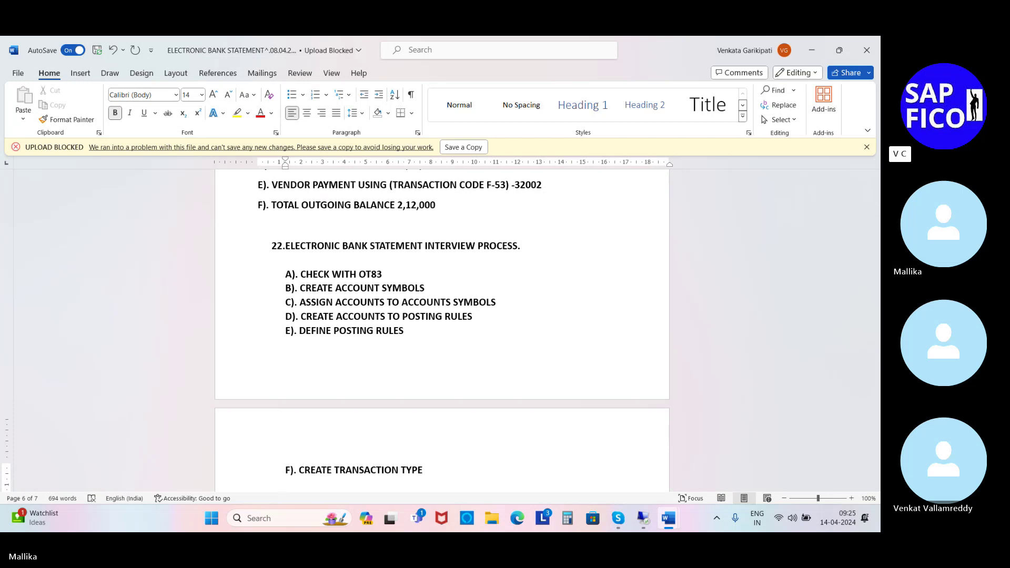
- Add item G) with the text "ASSIGN EXTERNAL TRANSACTION TYPE TO POSTING RULES" and start a new line
text(G)
text(). ASSI)
text(GN)
text( TRAN)
key(BackSpace)
key(BackSpace)
key(BackSpace)
key(BackSpace)
text(EXTERNAL)
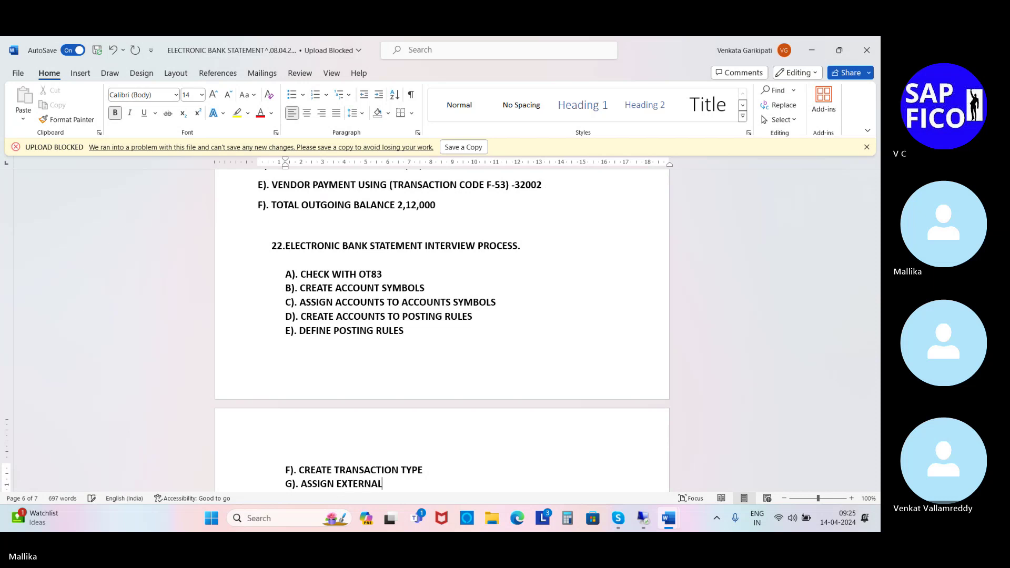
text( TRANSA)
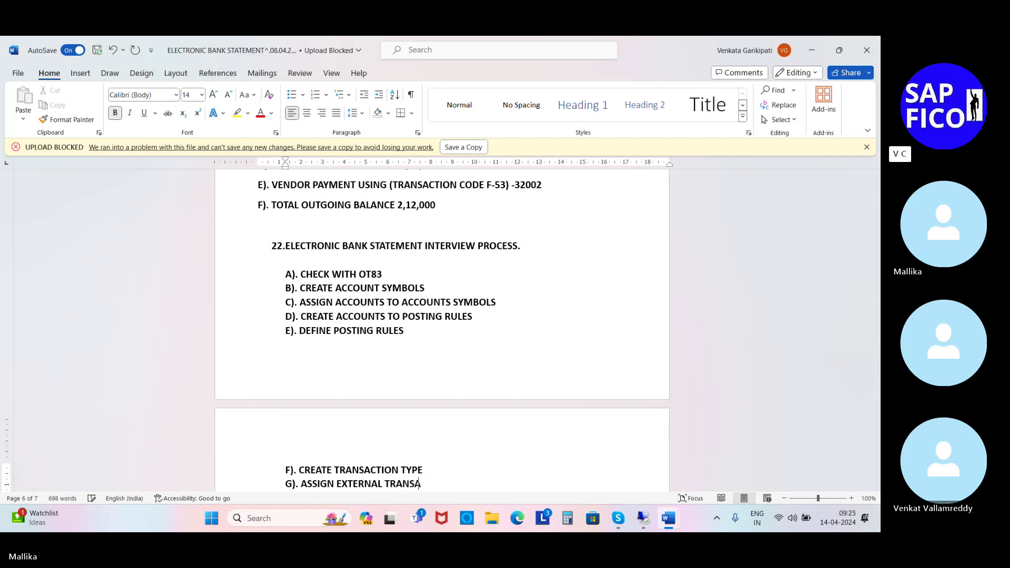
text(CTION TYPE TO POSTING )
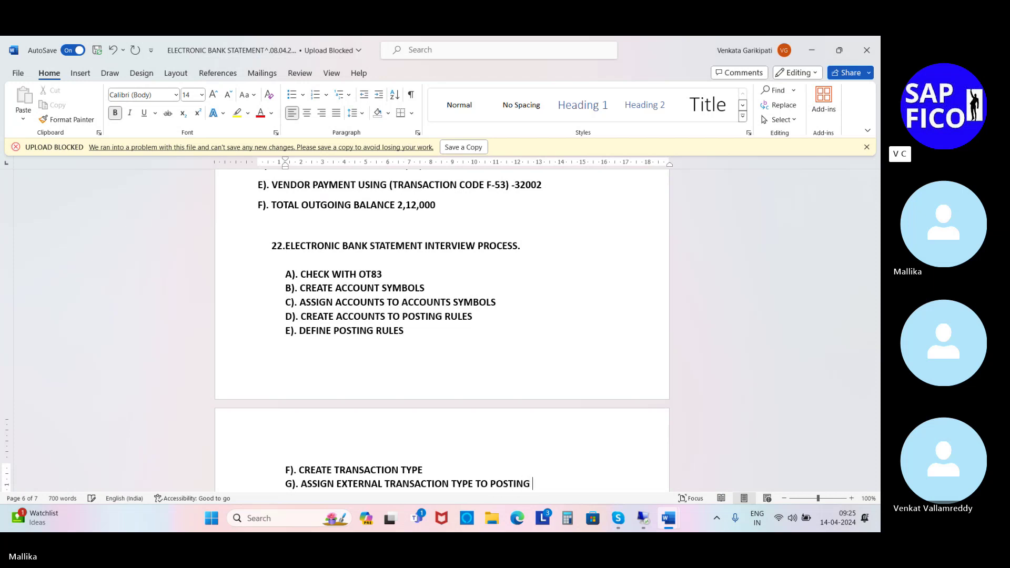
text(RULES)
key(Return)
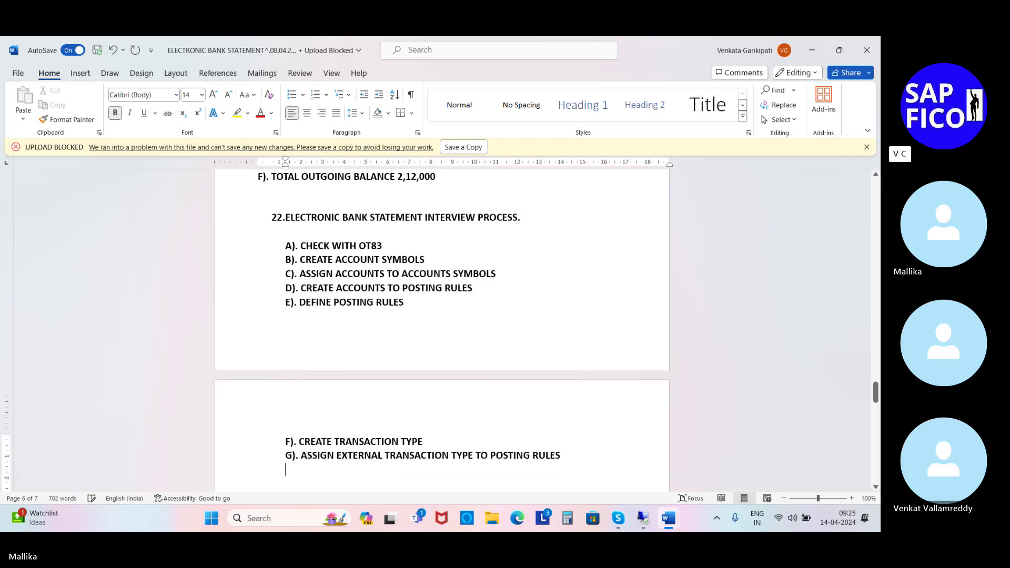
- Begin item H) below item G) with the text "ASSIGN BANK ACCOUNTS"
text(H))
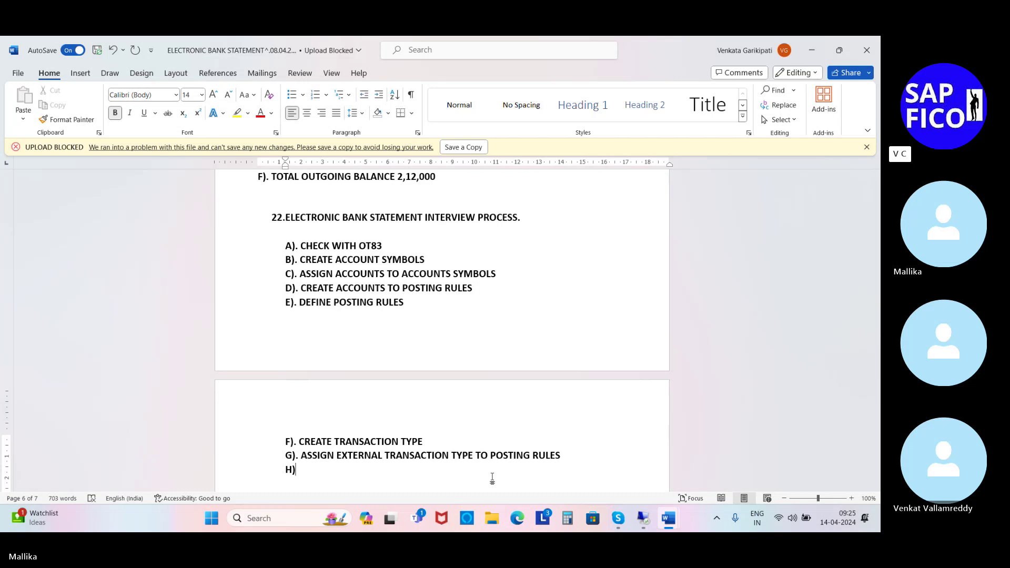
text(. ASSIGN BANK)
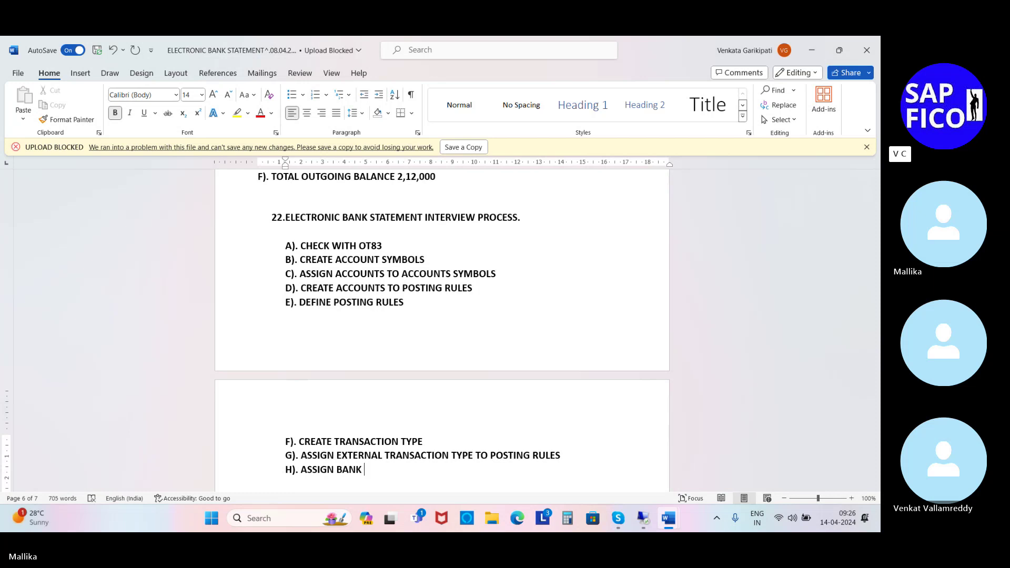
scroll(491, 477, down, 1)
scroll(491, 478, up, 1)
text(ACCOUNTS)
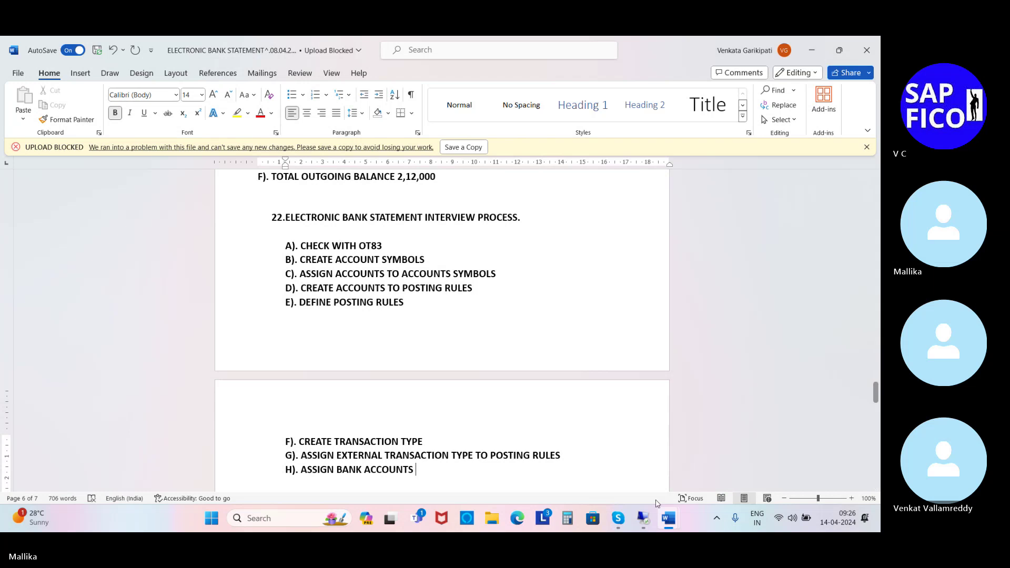
- Switch to the remote SAP session and widen the Dialog Structure area of OT83 to read the full step names
click(644, 520)
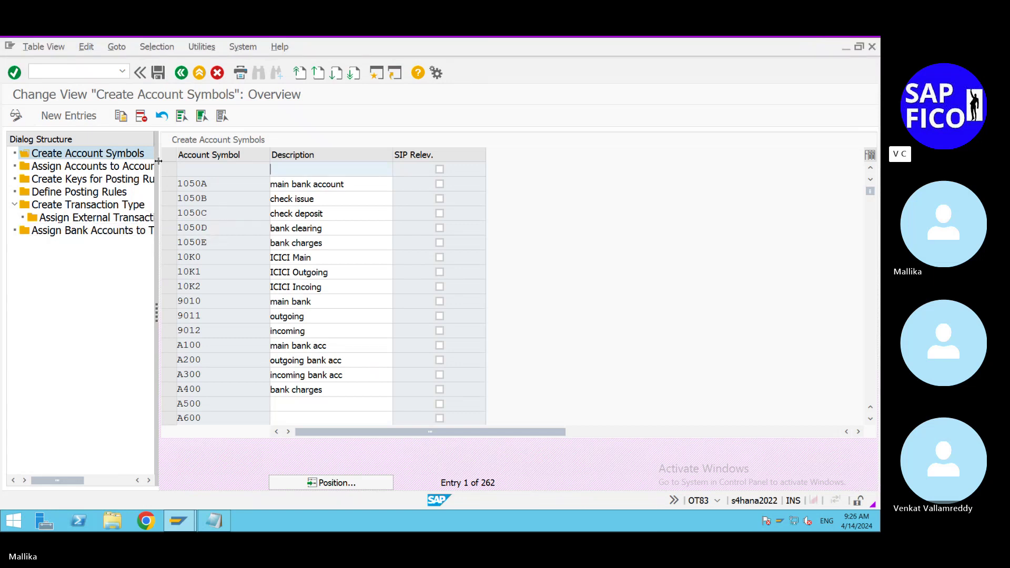
drag(159, 161, 267, 161)
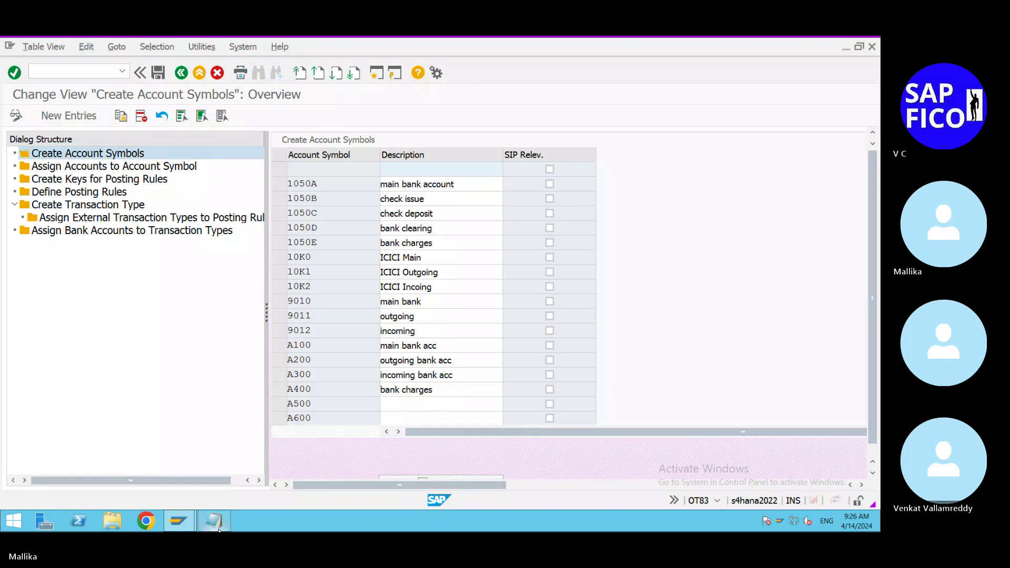
mouse_move(743, 38)
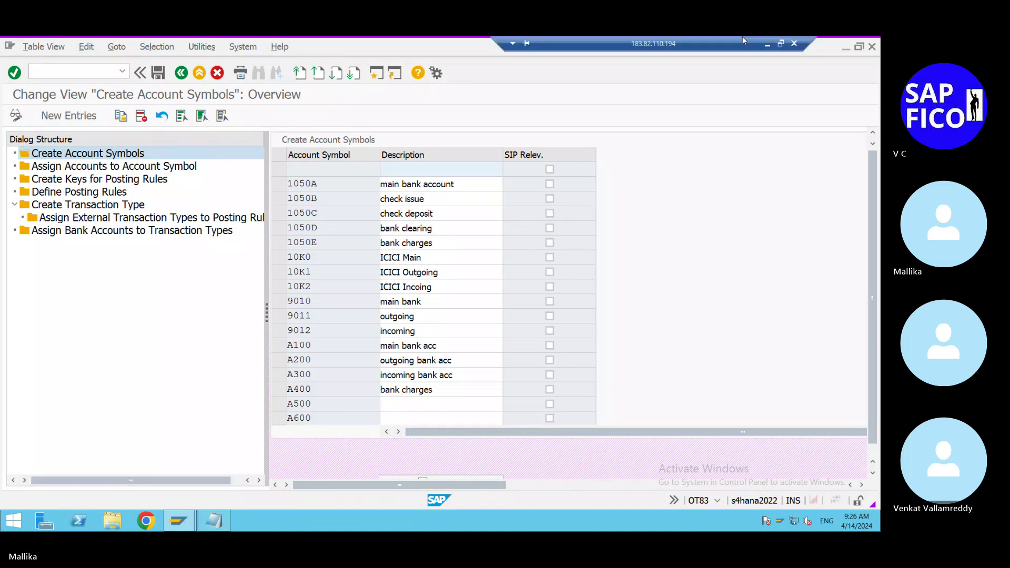
- Return to the Word document, complete item H) with "TO TRANSACTION TYPES", and review the list under heading 22
click(769, 44)
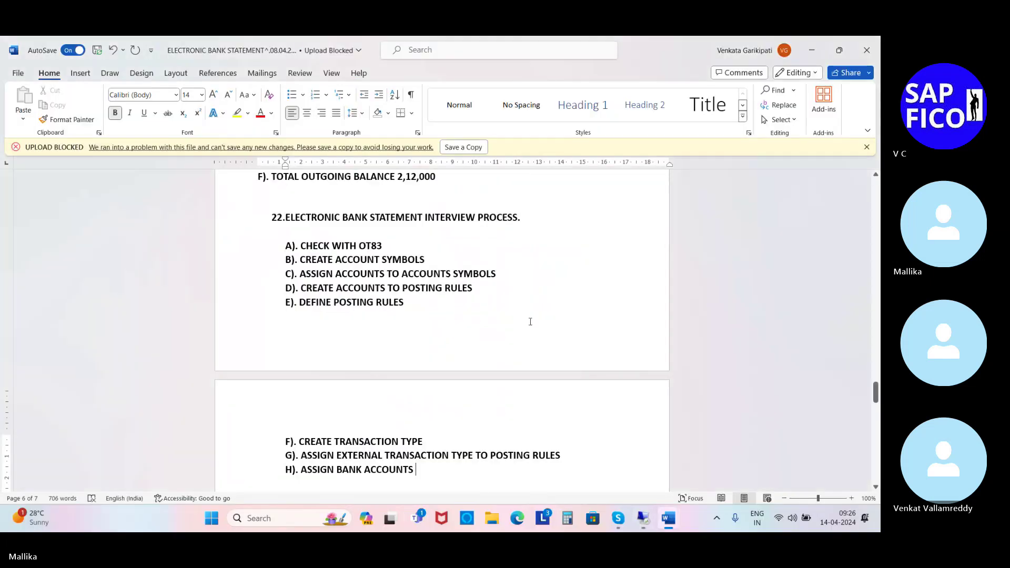
text(TO TRA)
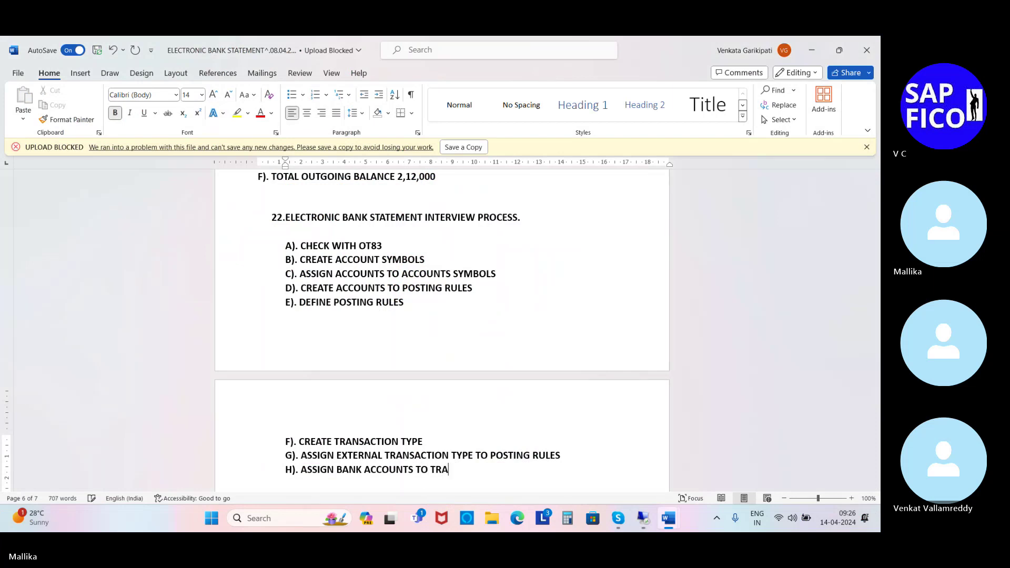
text(NSACTION TYPES)
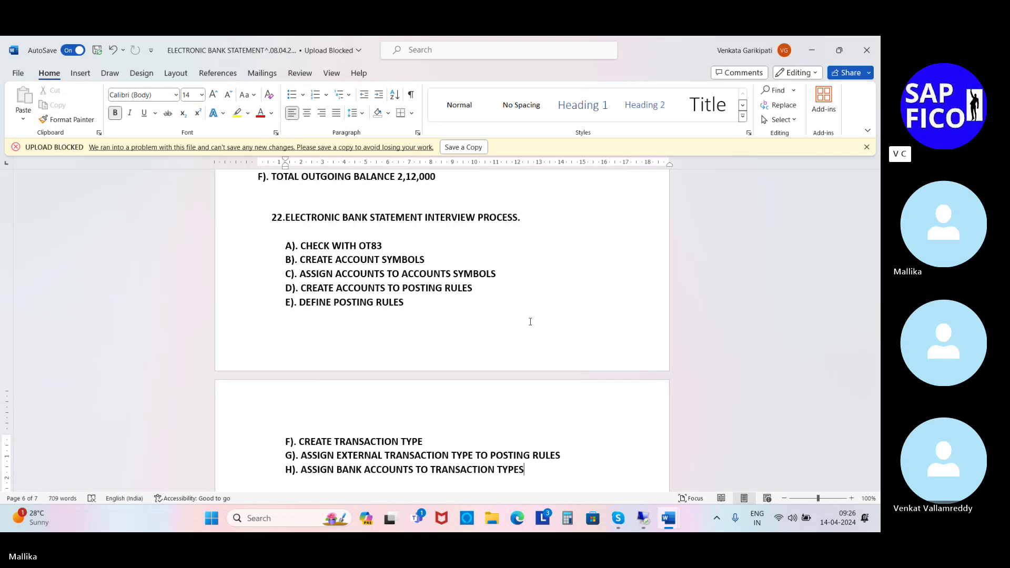
scroll(530, 321, down, 5)
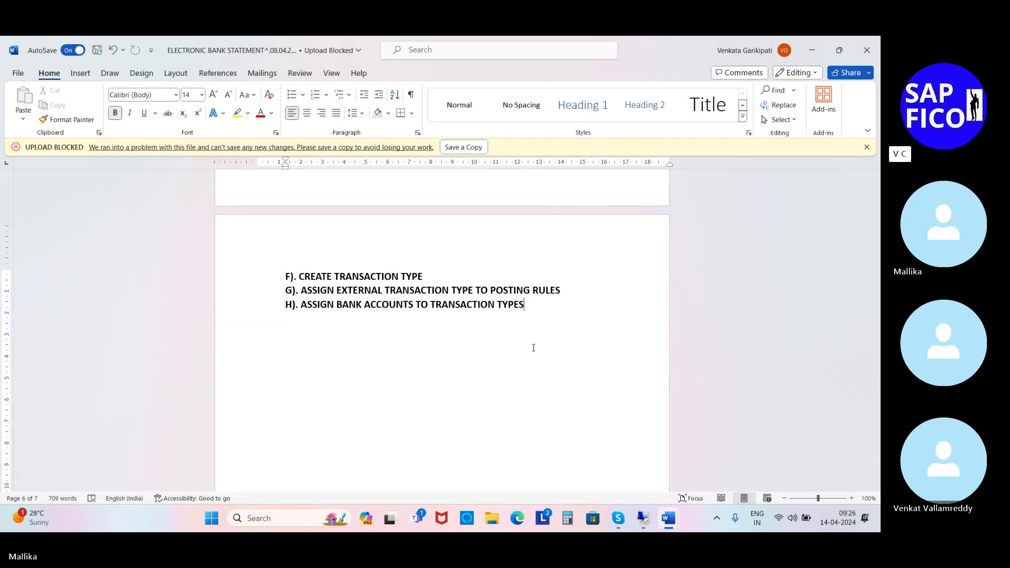
scroll(534, 348, up, 3)
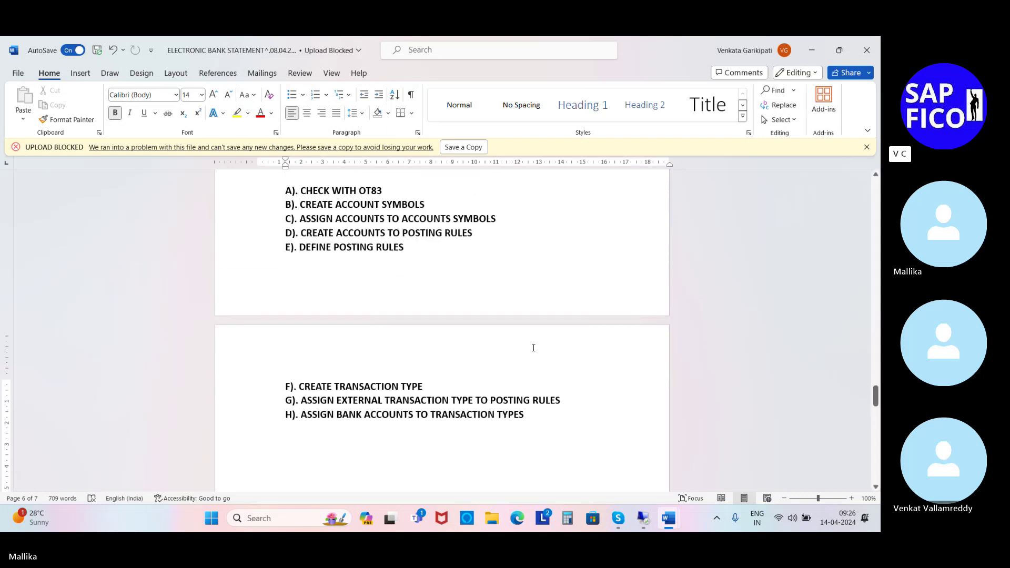
scroll(534, 348, up, 1)
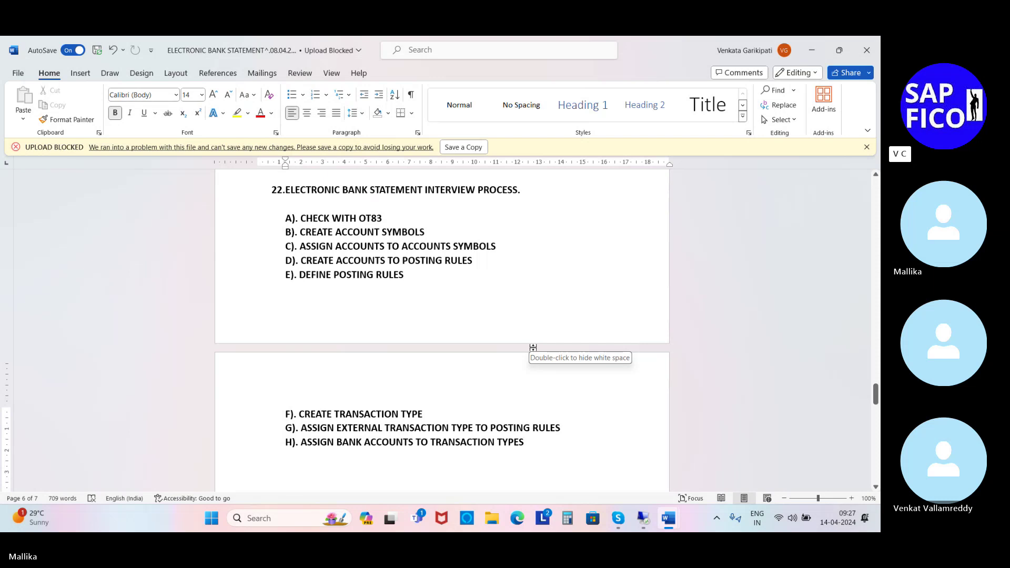
- Begin item I) below item H), leaving two blank lines between them
scroll(576, 391, down, 2)
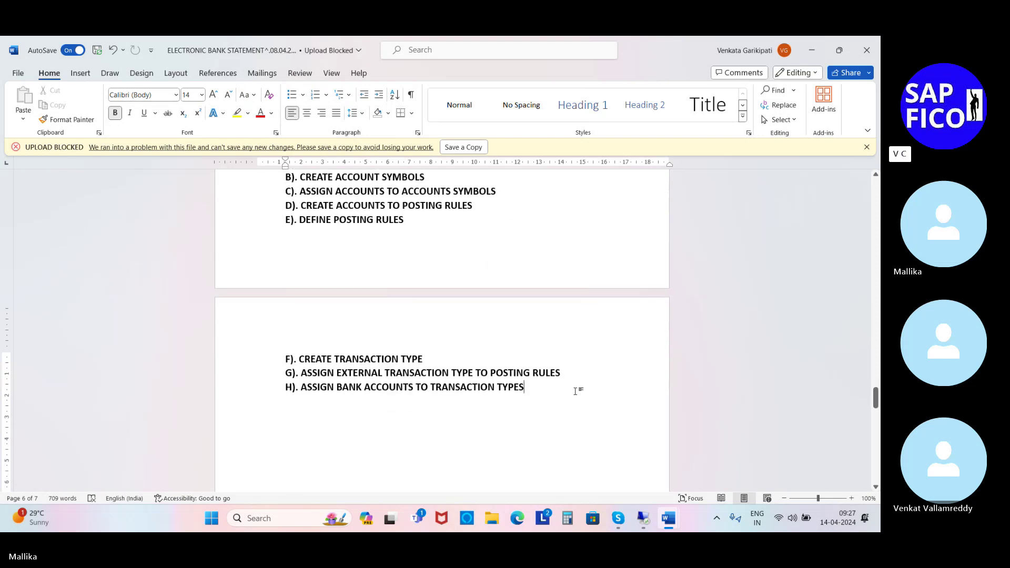
key(Return)
text(U)
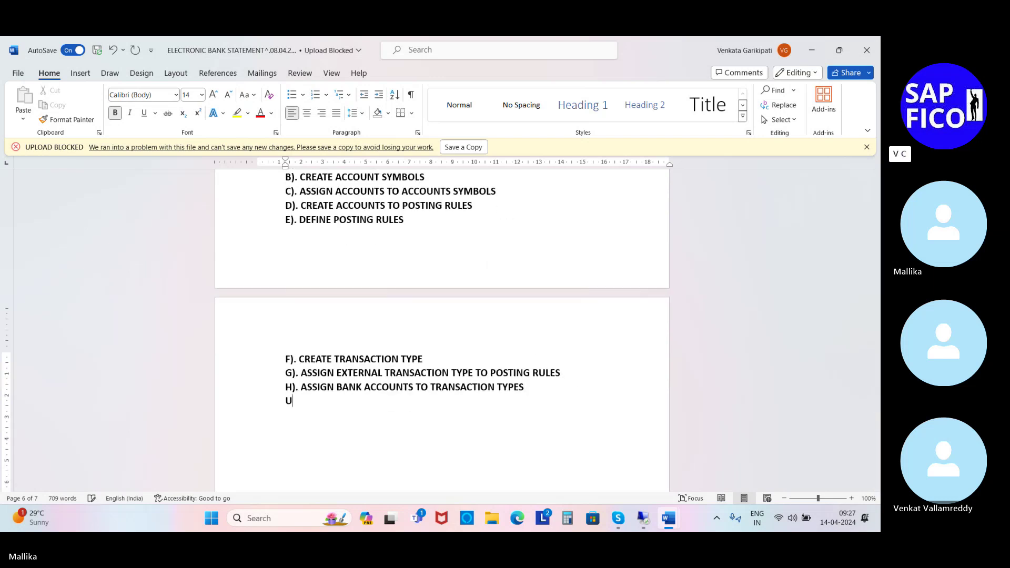
key(BackSpace)
key(BackSpace)
key(Return)
key(Return)
text(I).)
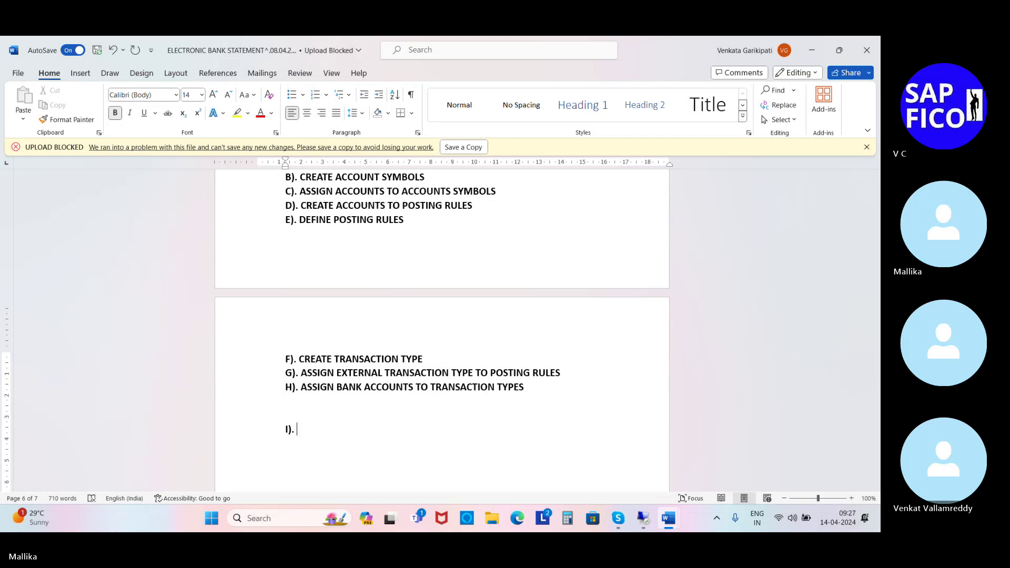
scroll(575, 389, down, 1)
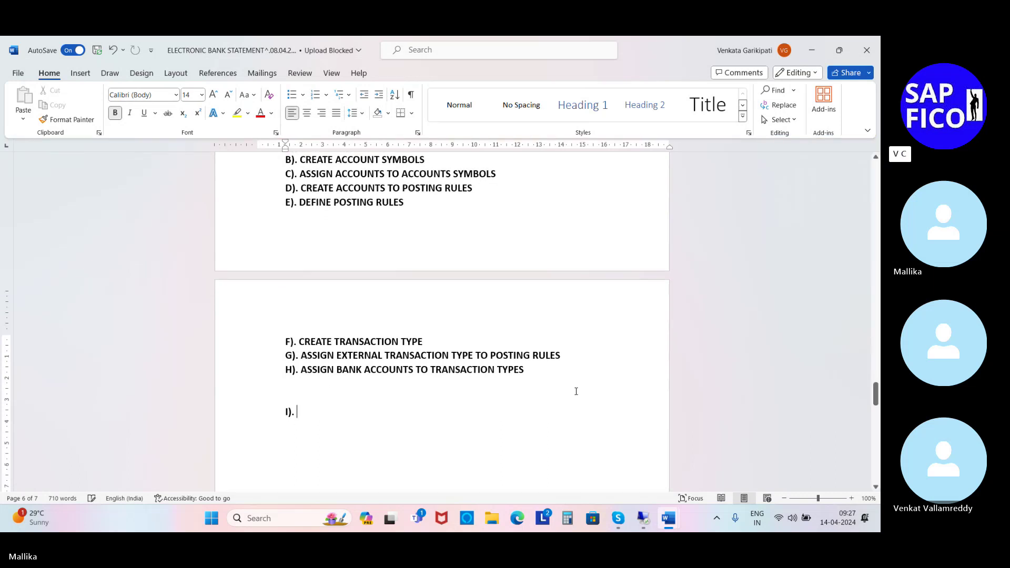
scroll(576, 390, up, 1)
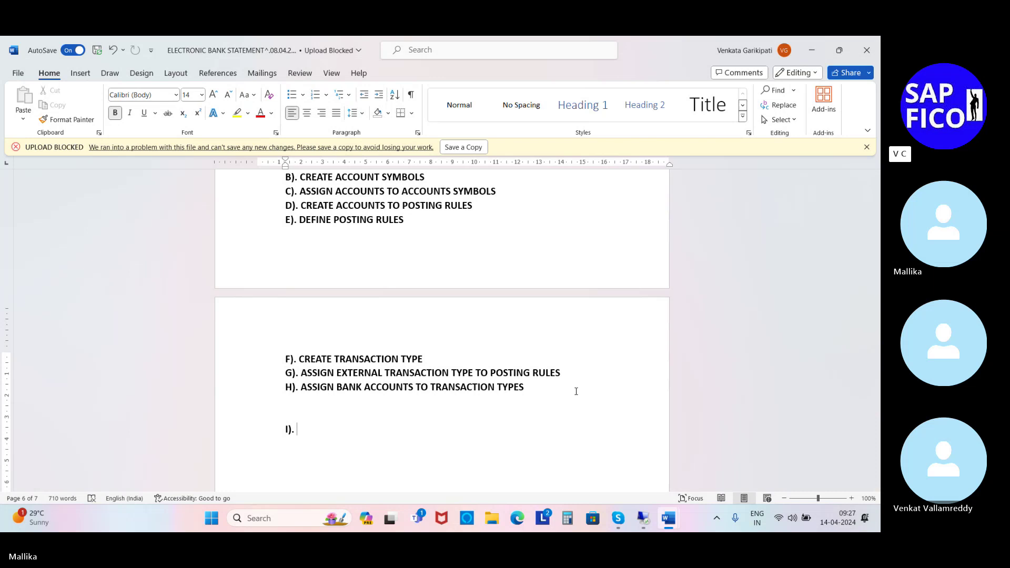
- Complete item I) with the text "TRY TO CHECK WITH EXTERNAL TRASACTION TYPES."
text(TRY TO CHECK WITH)
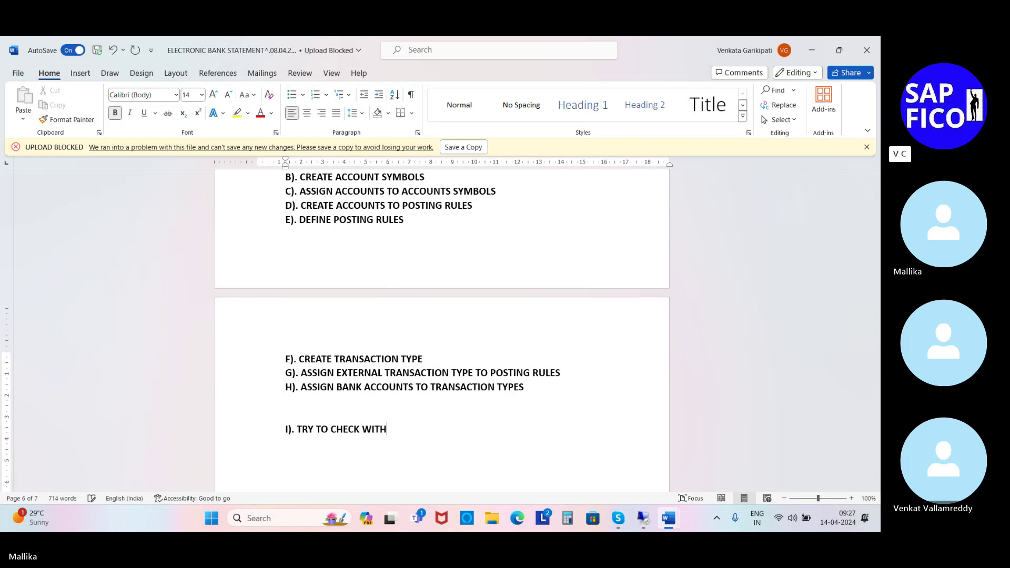
text( EXTERN)
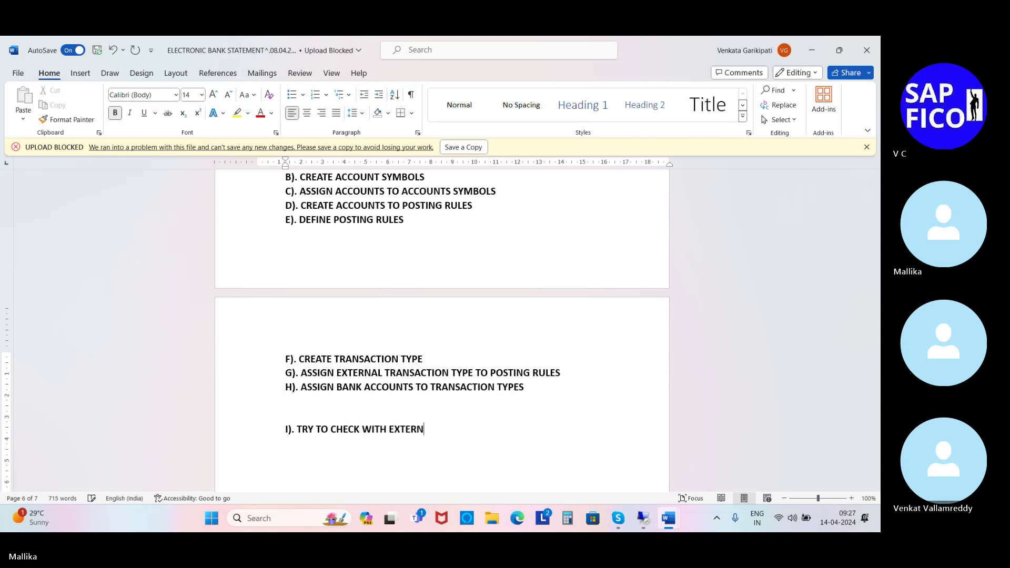
text(AL TRAS)
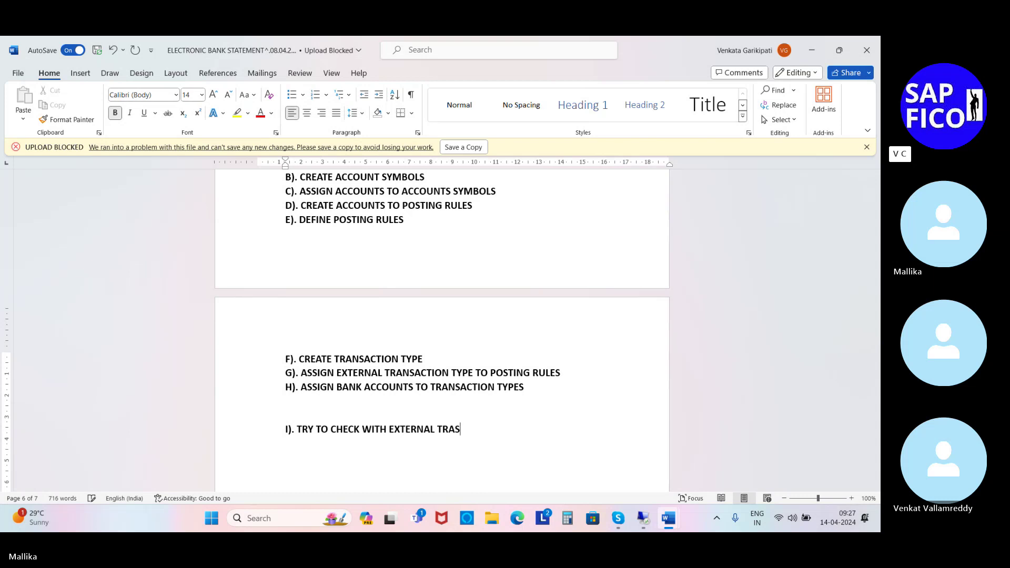
text(ACTION T)
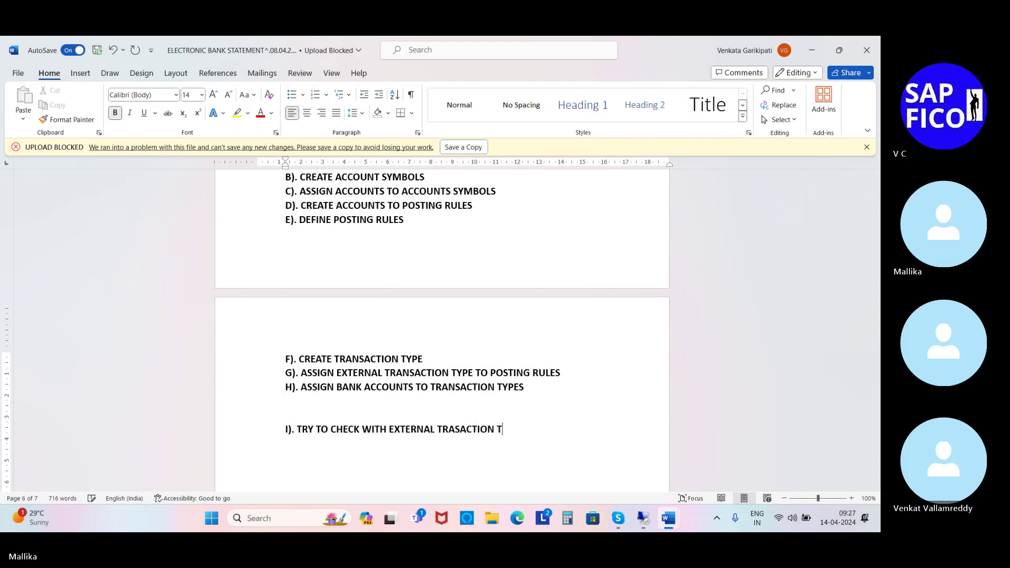
text(YPES)
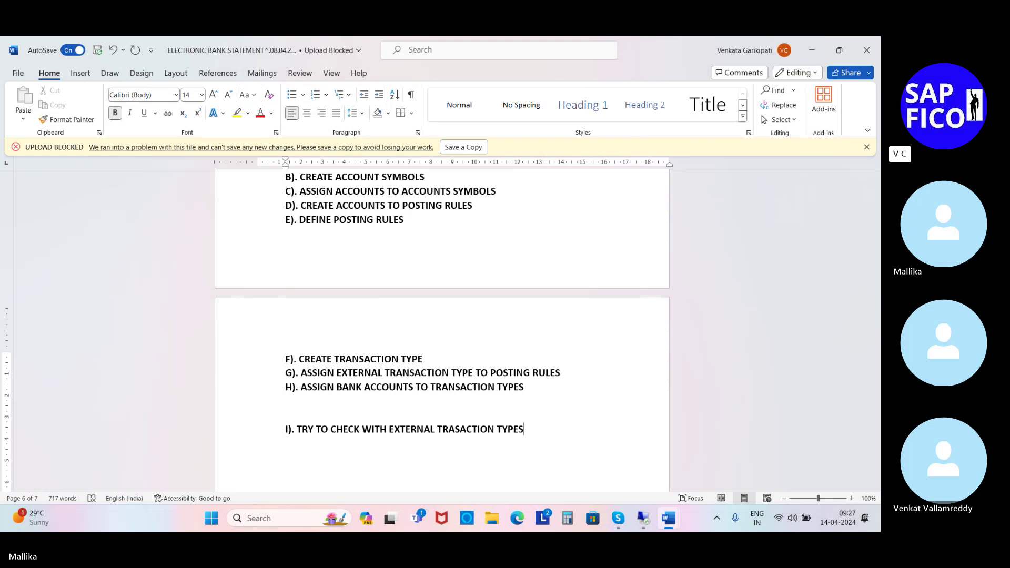
text(.)
- Start an indented numbered list at 1. under item I), leaving one blank line between them
key(Return)
key(Return)
text(A).)
key(BackSpace)
key(BackSpace)
key(BackSpace)
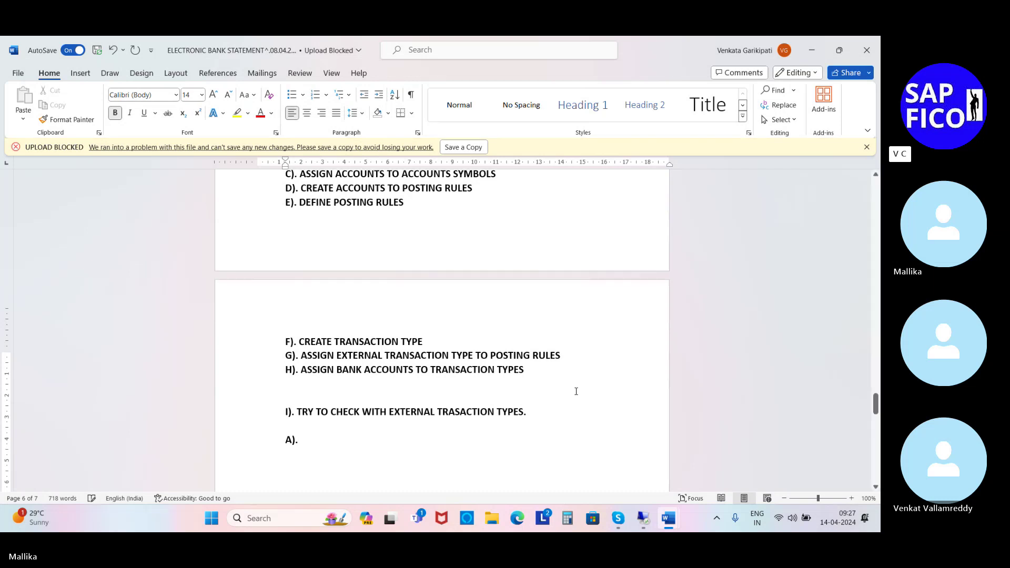
text(1)
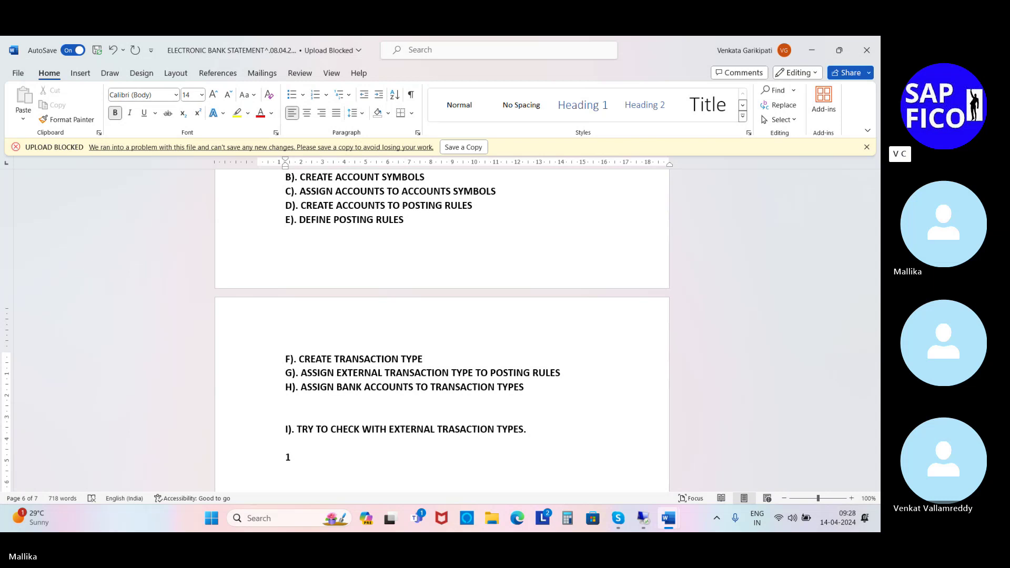
key(Tab)
key(BackSpace)
key(Tab)
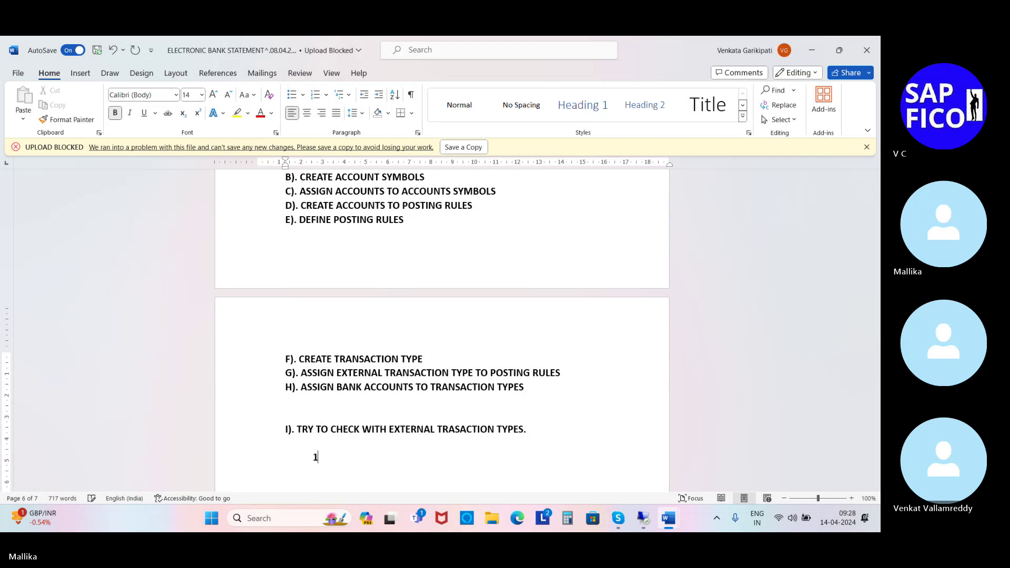
text(1.)
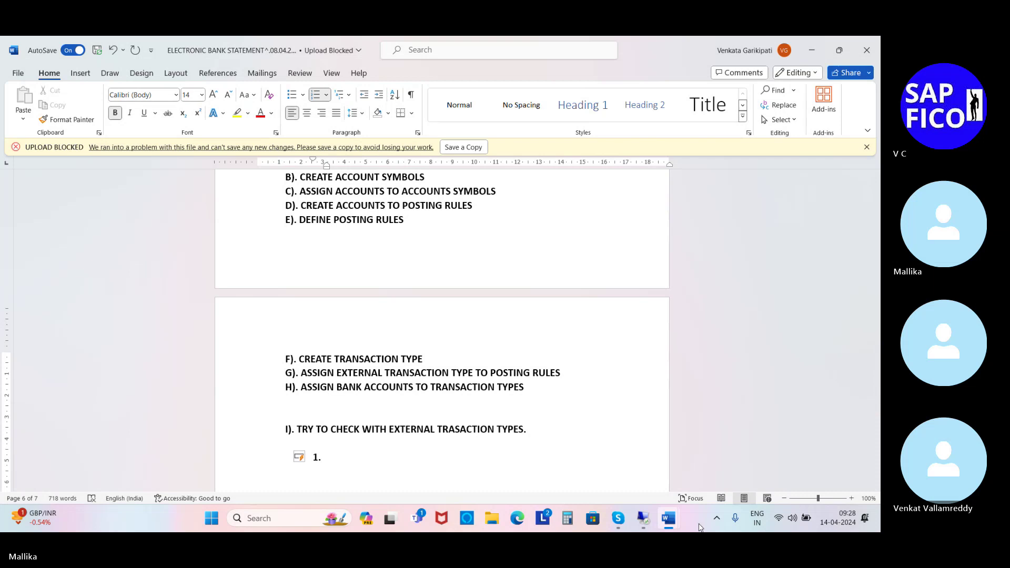
- Switch to the remote SAP session and position the OT83 account symbols list at the MAL2 entries
click(642, 518)
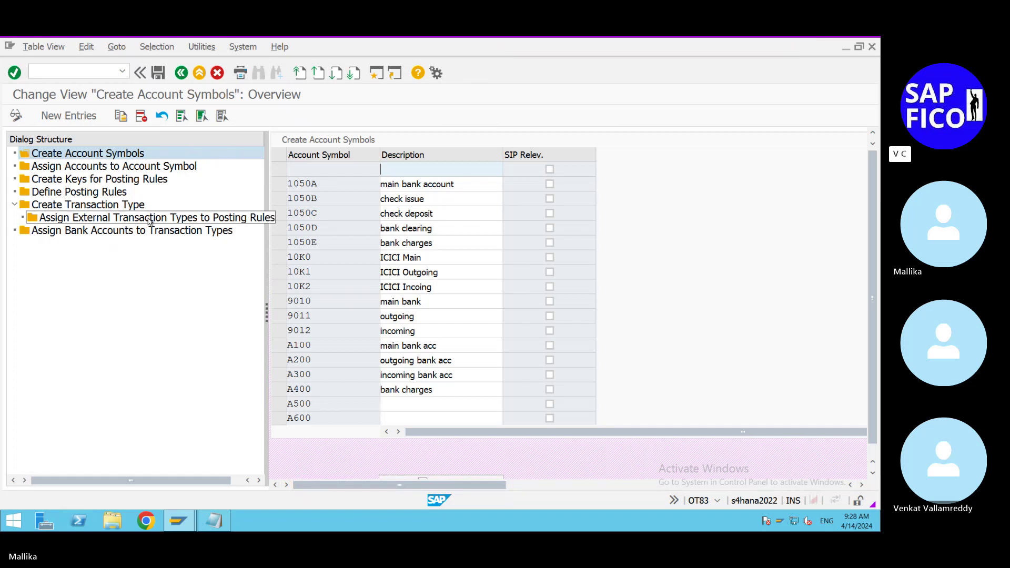
click(68, 208)
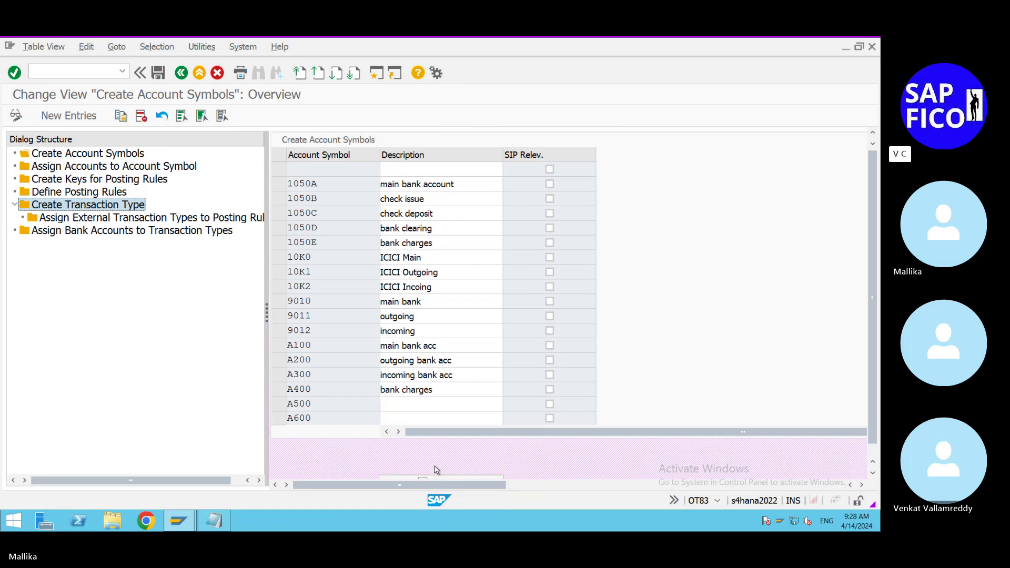
click(874, 474)
click(873, 476)
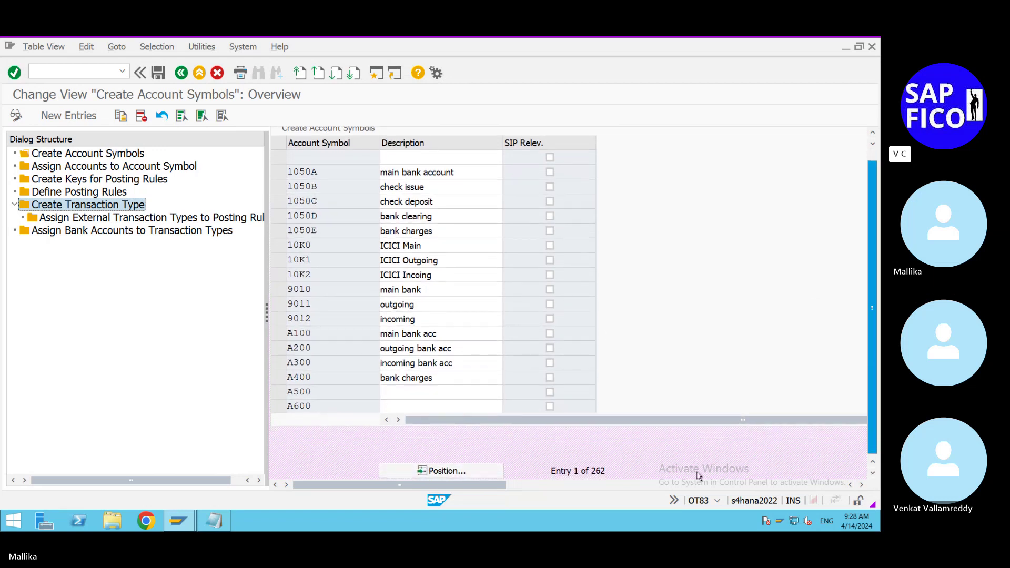
click(493, 476)
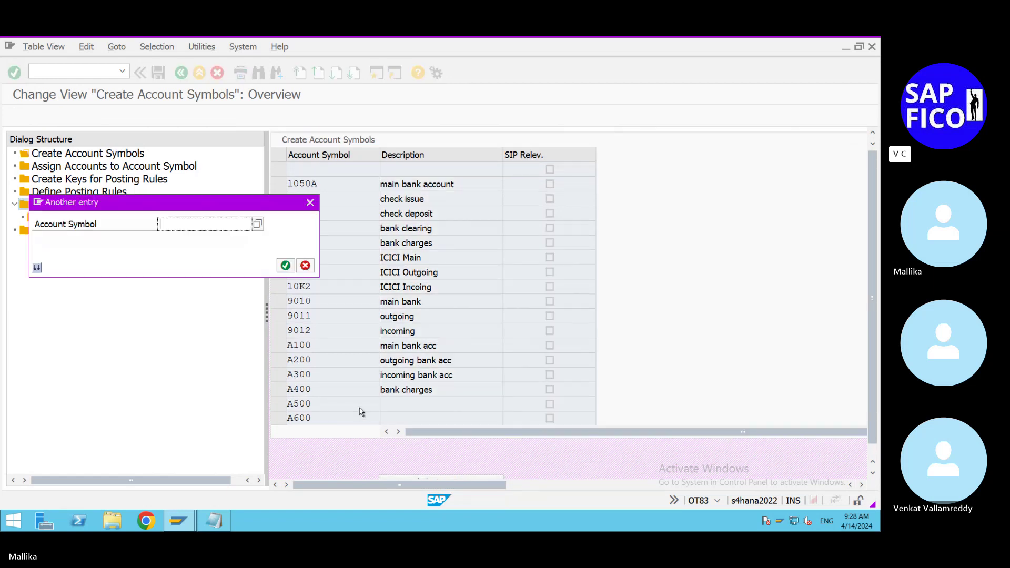
click(176, 238)
click(285, 266)
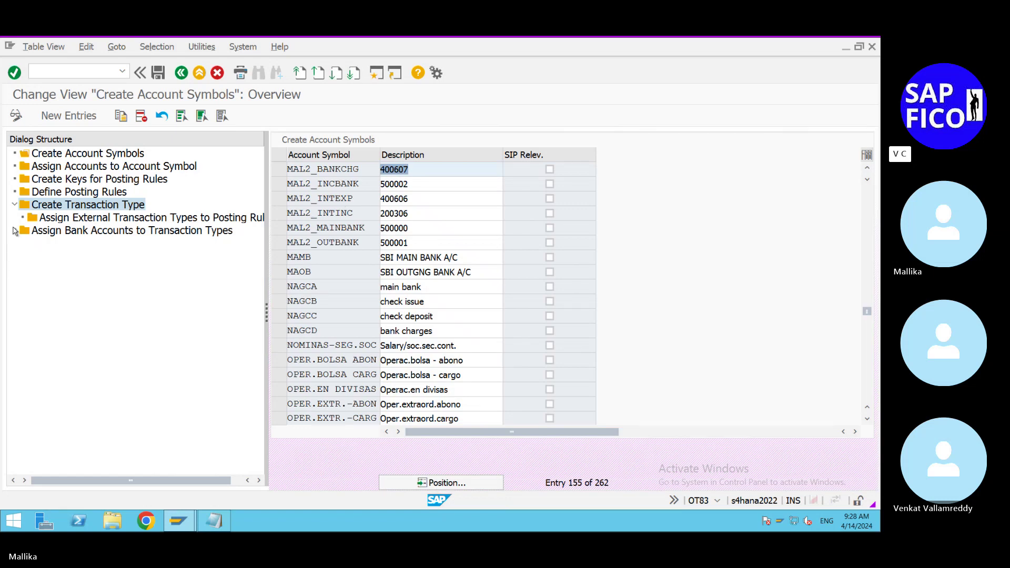
- Open the Create Transaction Type view and position its list at transaction type MAL2_AXI
click(15, 205)
click(15, 207)
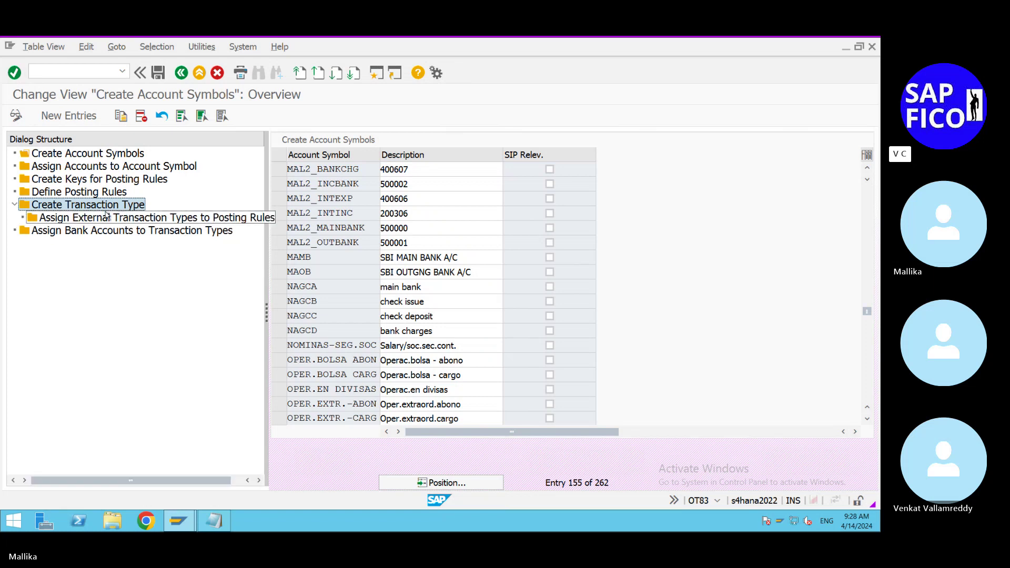
double_click(108, 207)
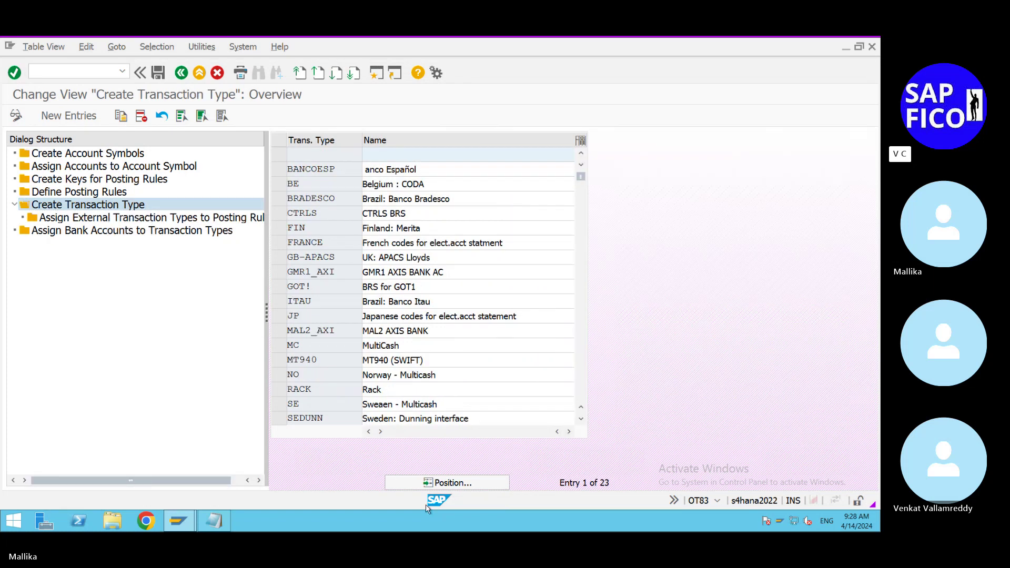
click(431, 483)
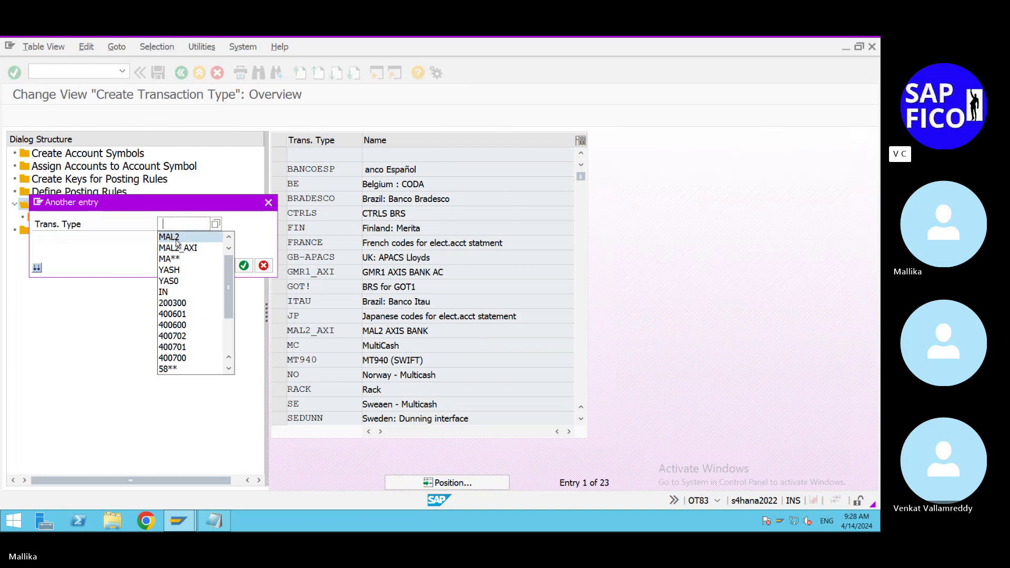
click(173, 248)
click(243, 266)
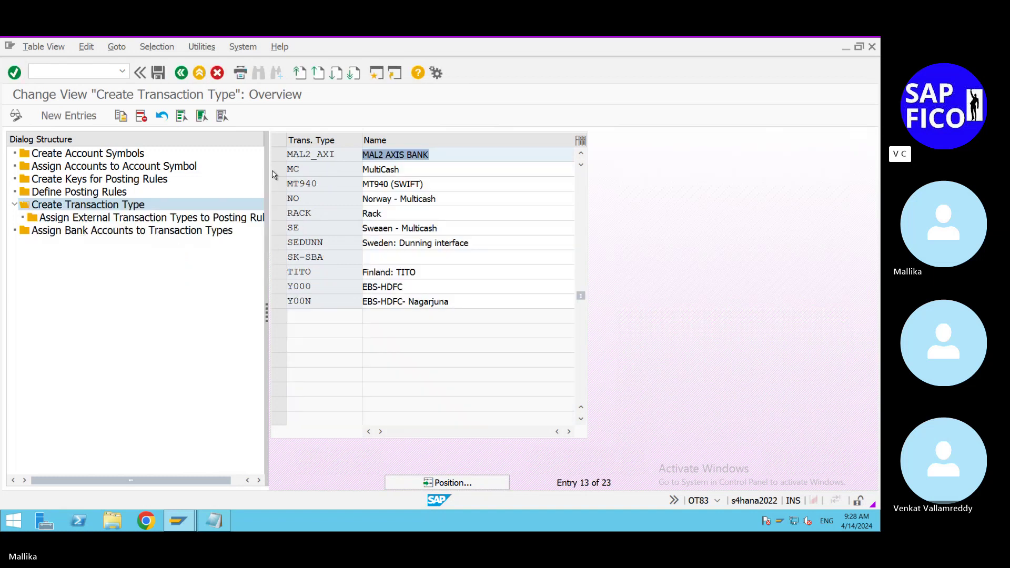
- Open the external transaction types assigned to posting rules for MAL2_AXI and examine the entries
click(279, 154)
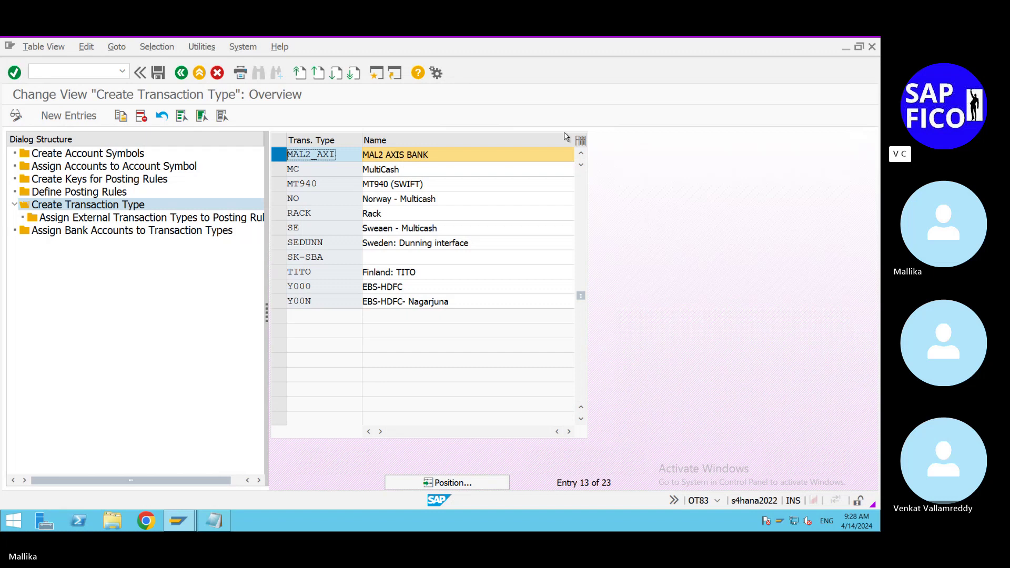
double_click(239, 219)
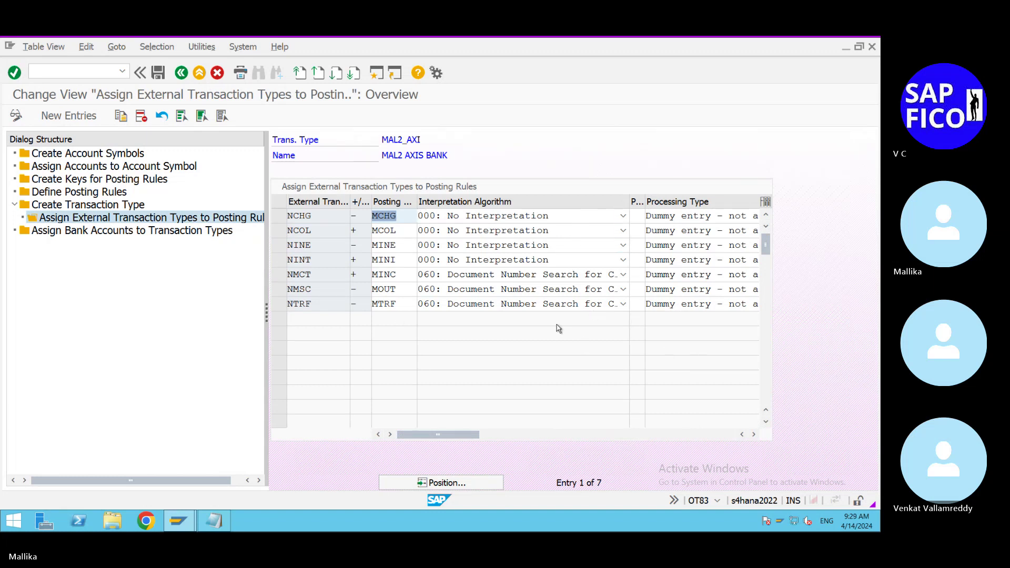
click(407, 233)
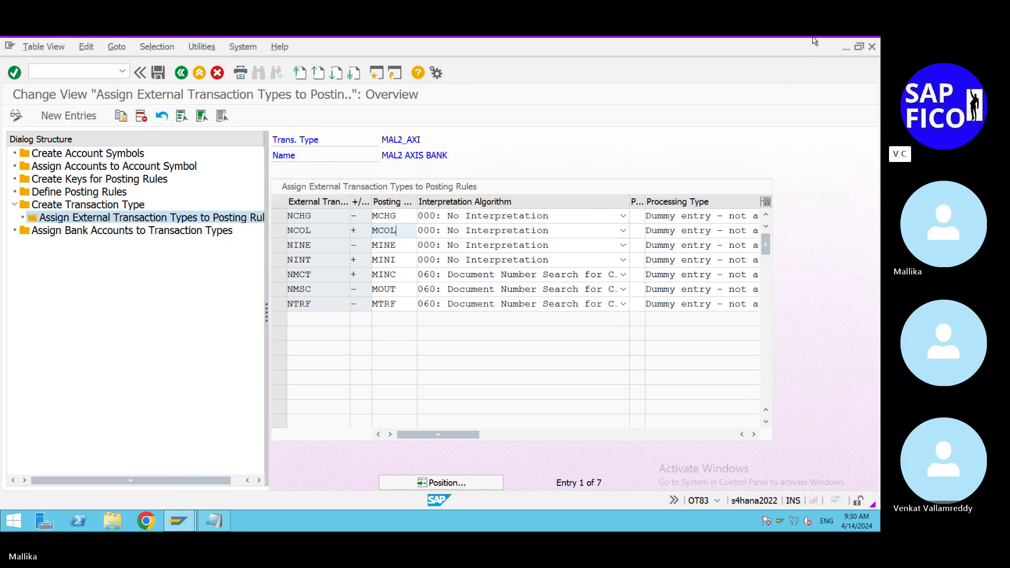
- Return to the Word document and enter "NMSC – OUTGOING PAYMENT" as numbered entry 1 under item I)
mouse_move(813, 38)
click(768, 44)
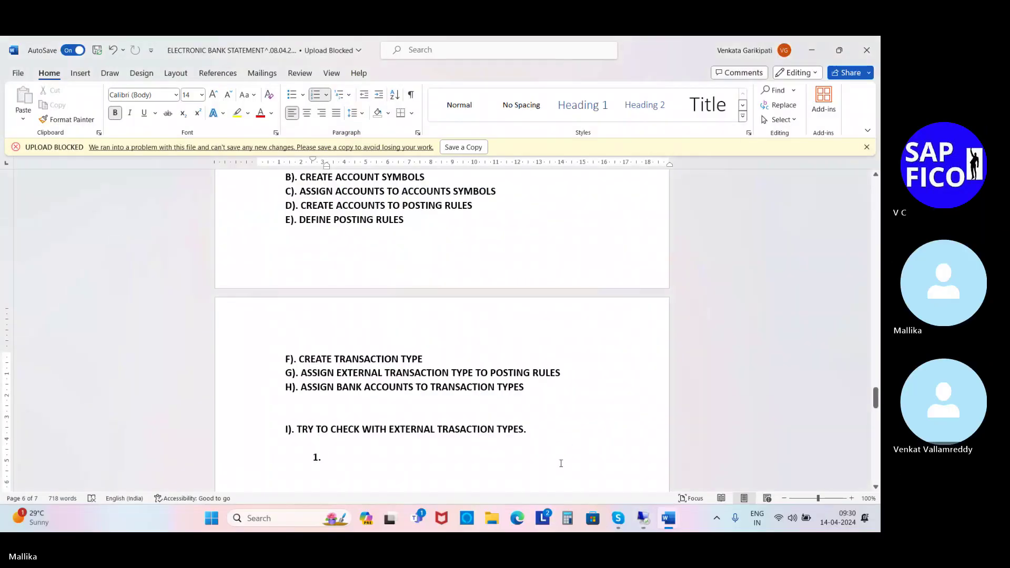
scroll(561, 464, down, 3)
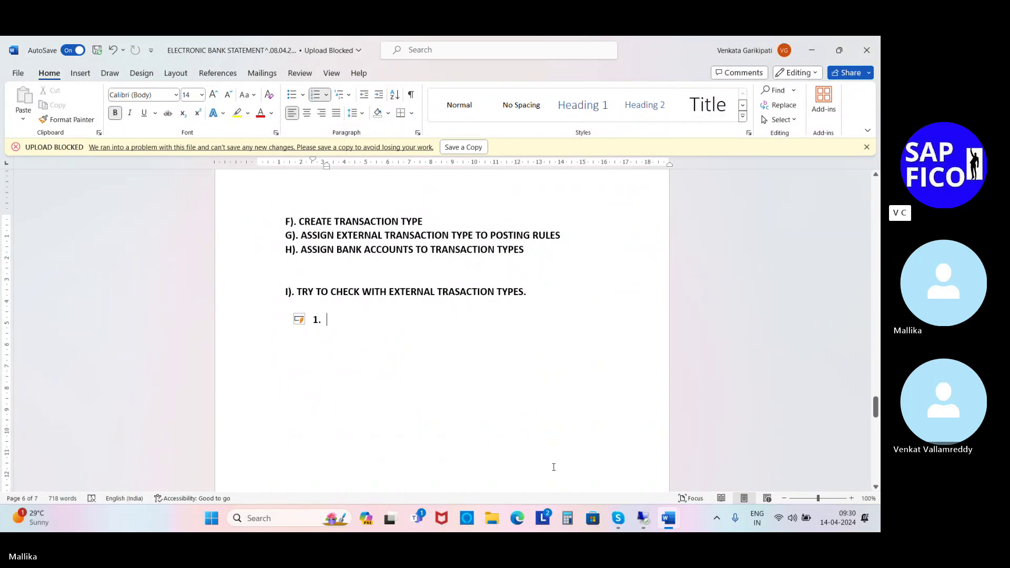
text(M)
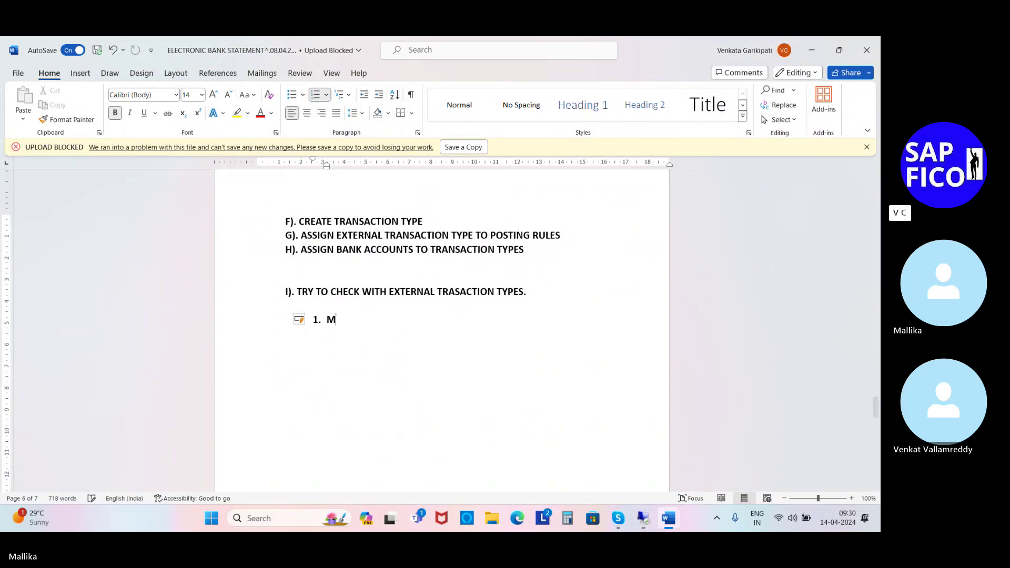
key(BackSpace)
text(NMSC -)
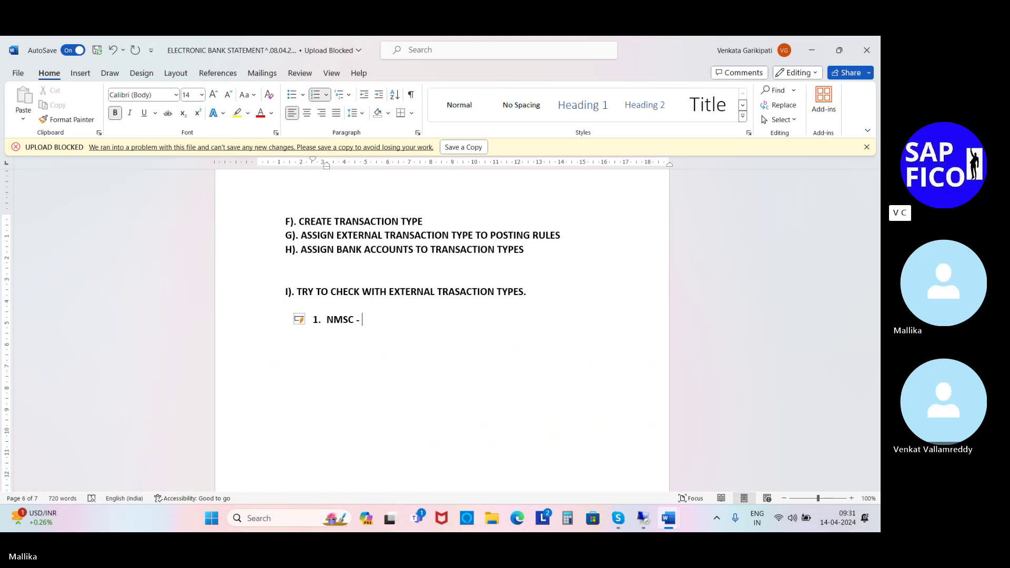
text(OUTGOING )
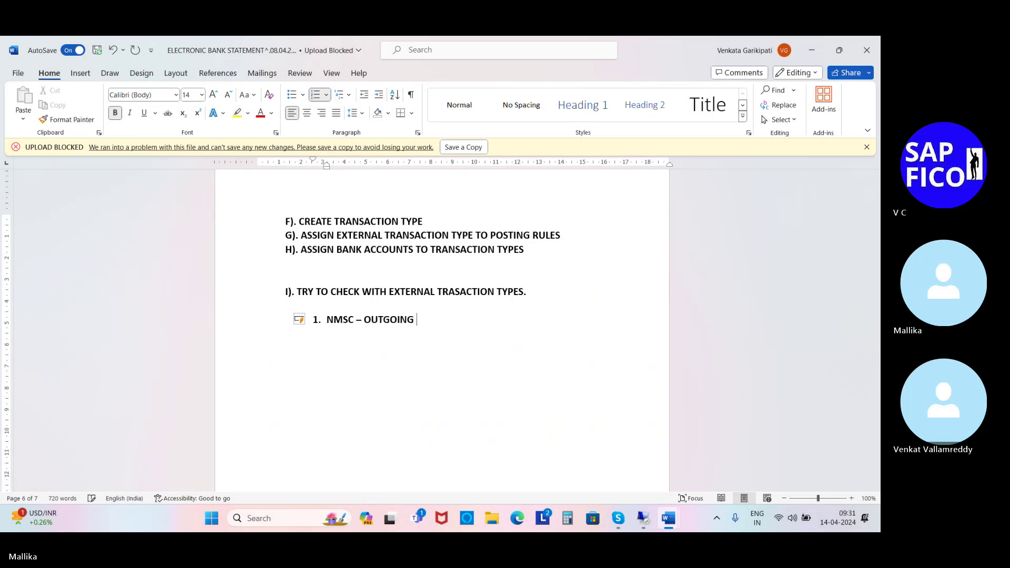
text(PAYMENT)
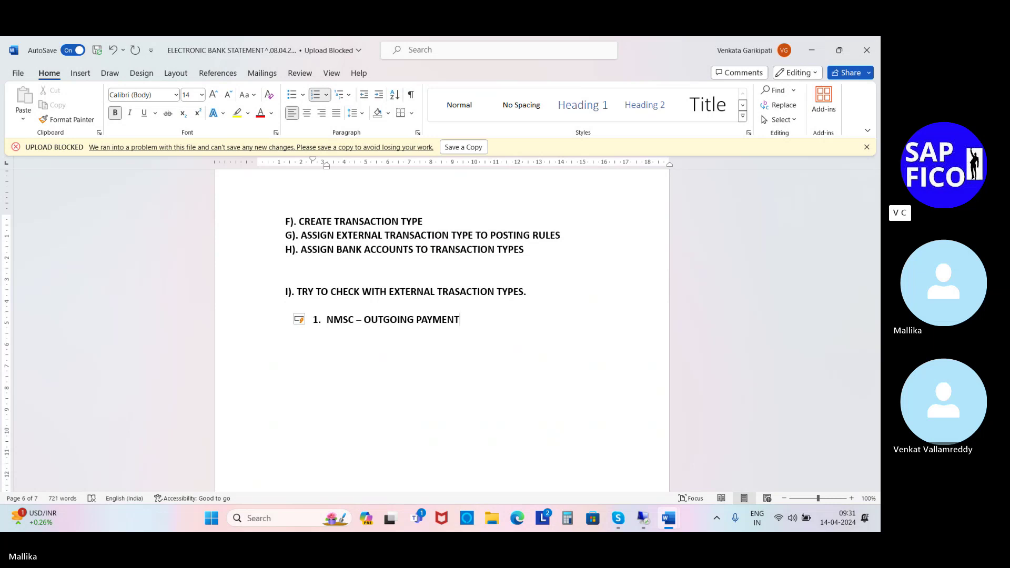
- Add numbered entry 2 with the text "NMCT – INCOMING PAYMENT"
key(Return)
text(N)
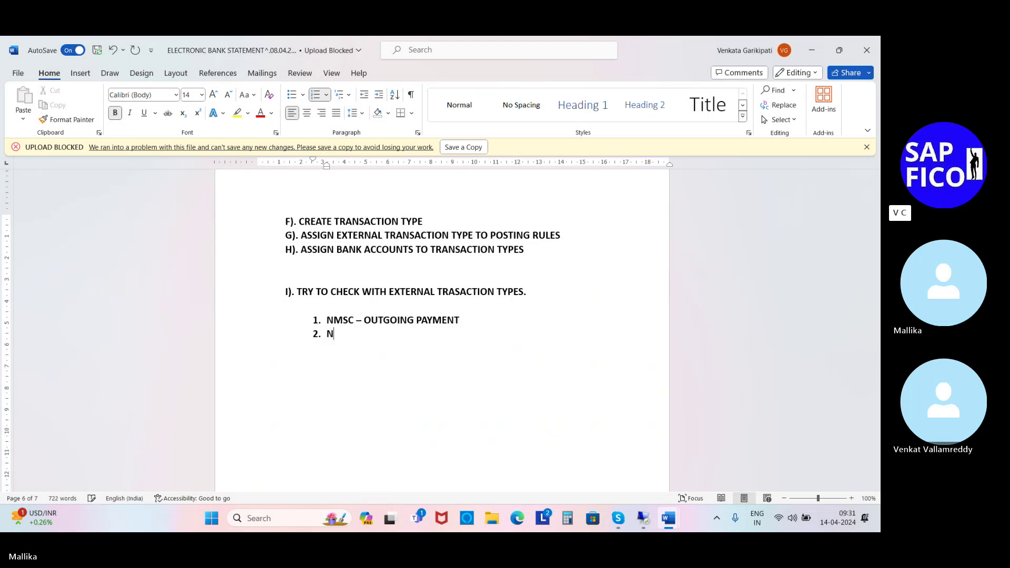
text(MCT - )
text(INCOM)
text(ING )
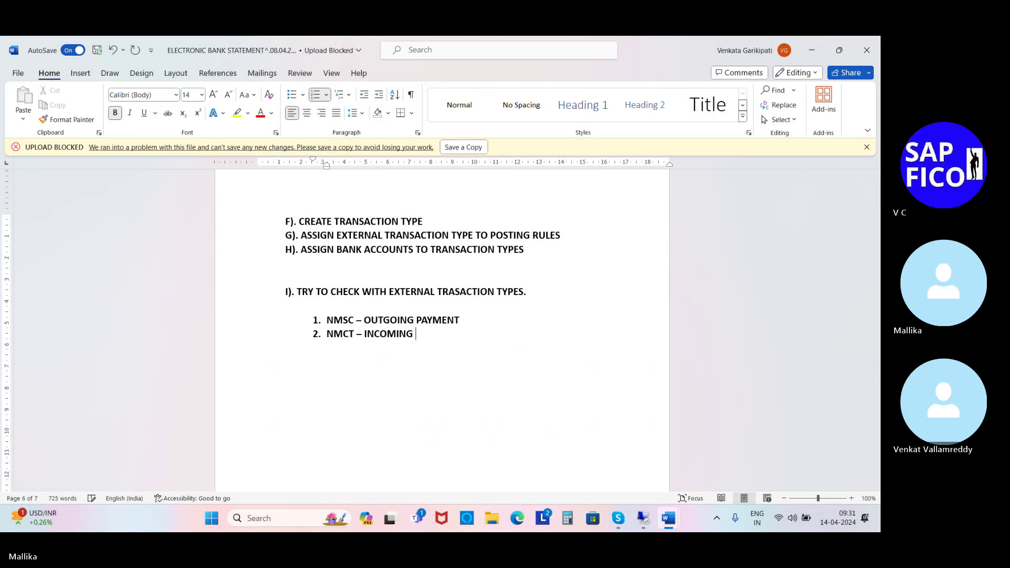
text(PAYMENT)
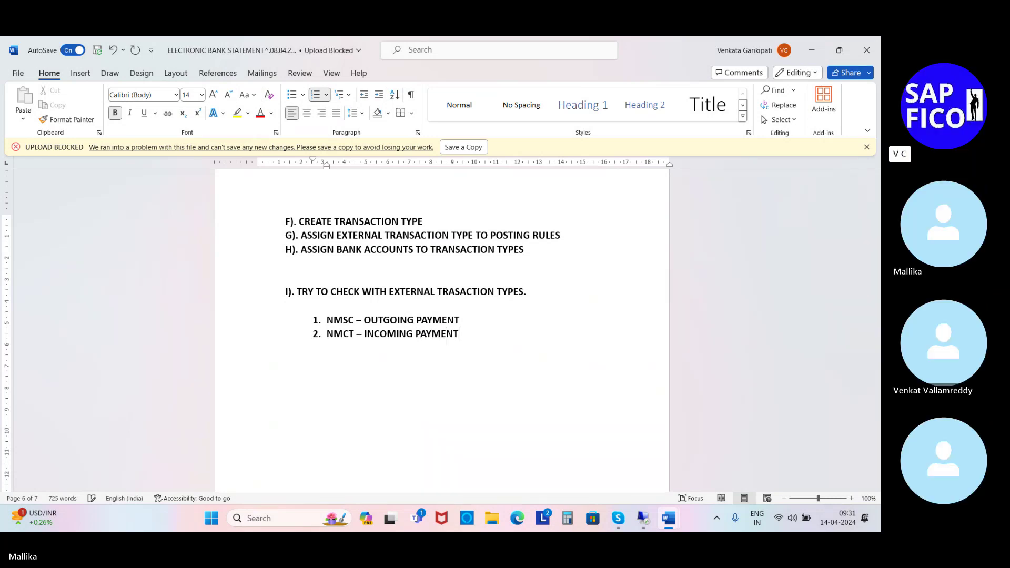
- Start numbered entry 3, then switch to SAP and check external transaction type NINT in the MAL2_AXI assignments
key(Return)
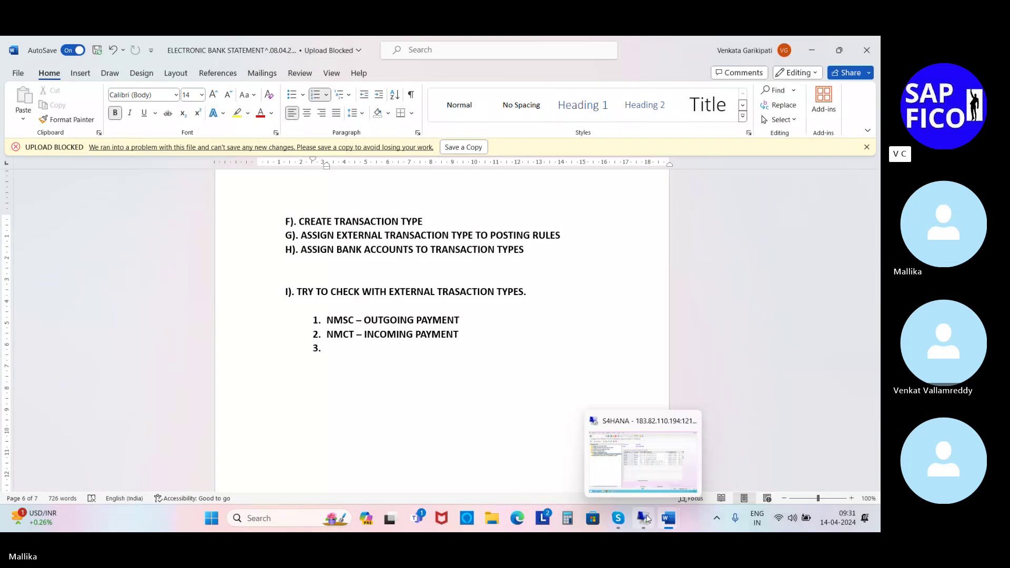
click(647, 518)
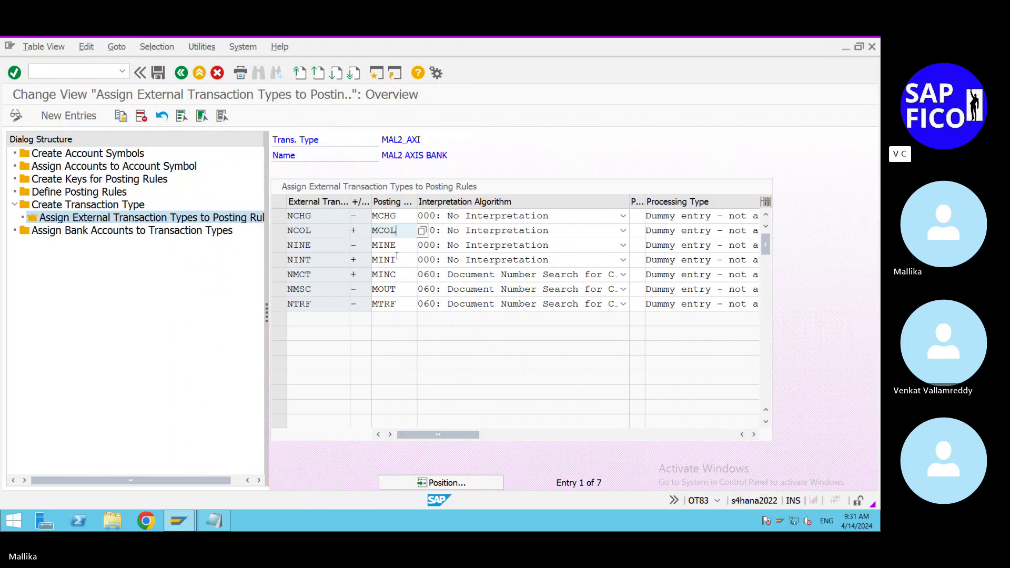
click(318, 264)
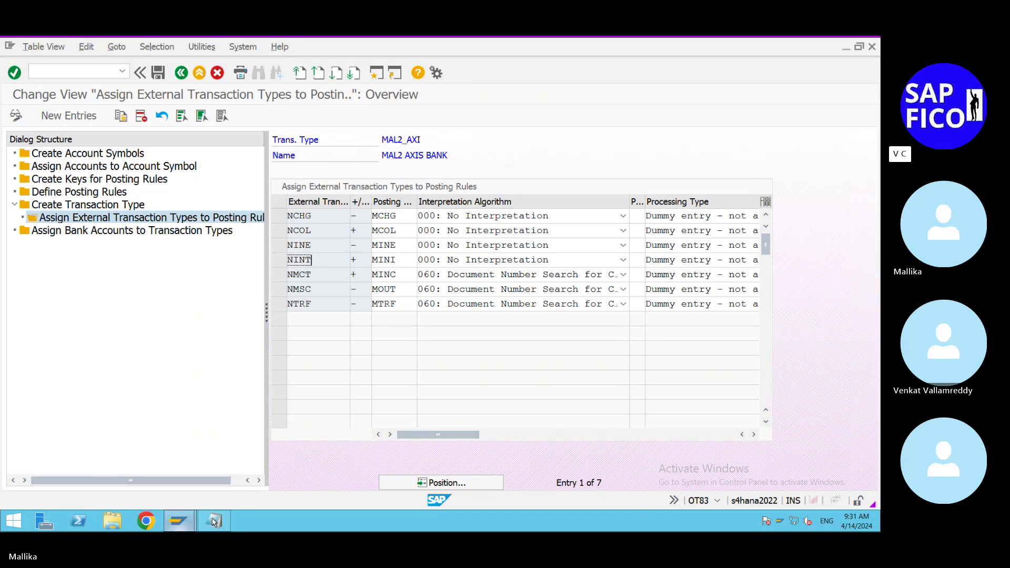
mouse_move(800, 40)
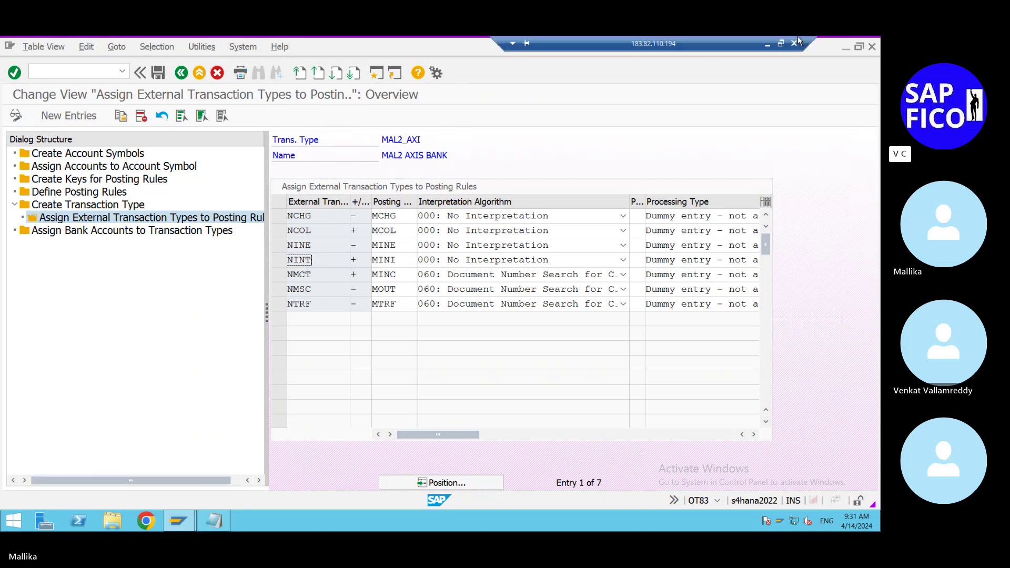
- Return to the Word document and enter "NINT – INTEREST INCOME" as numbered entry 3, without a leading space
click(767, 44)
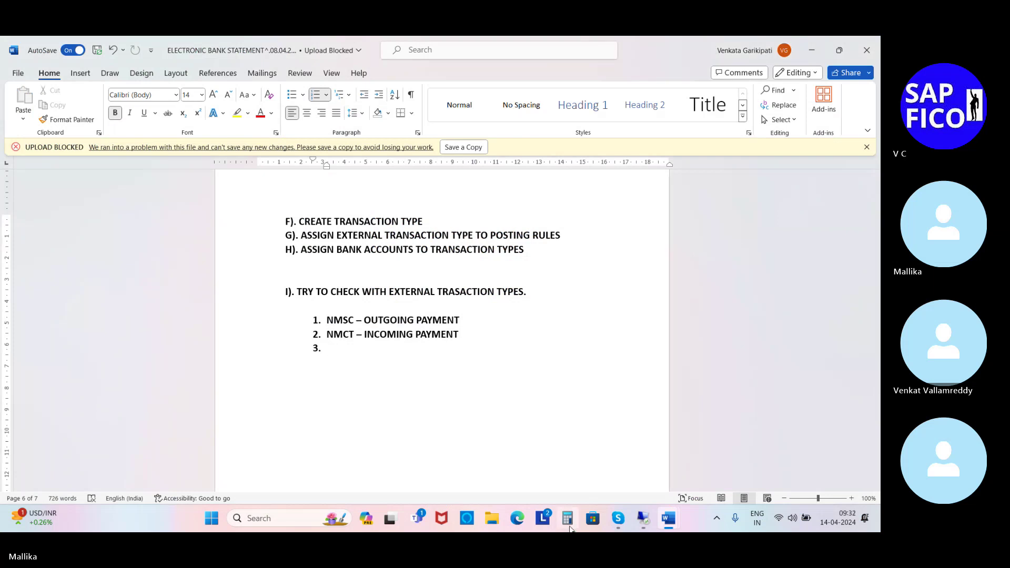
text(NINT)
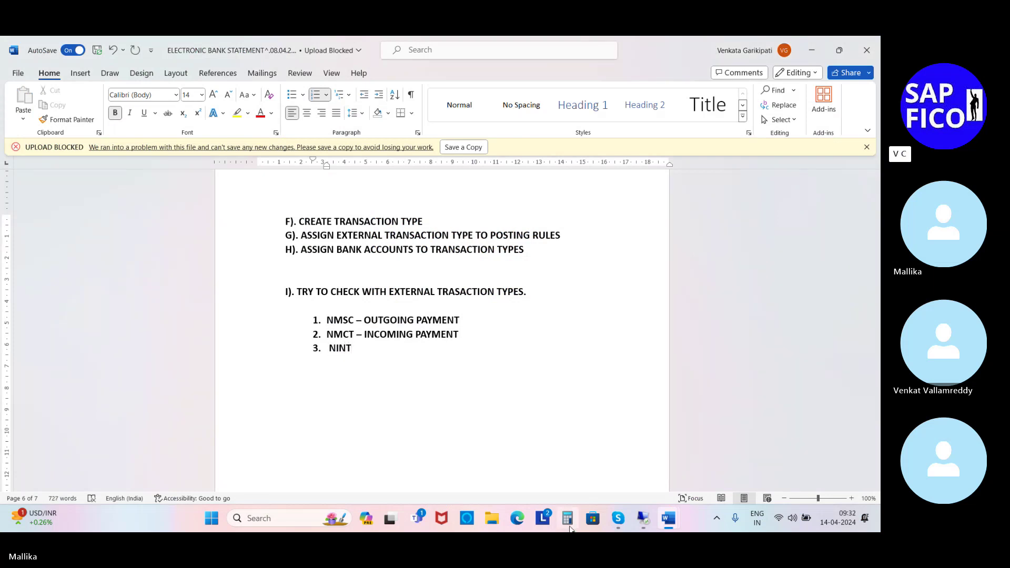
text( -)
text( IN)
text(TEREST)
text( INCOME)
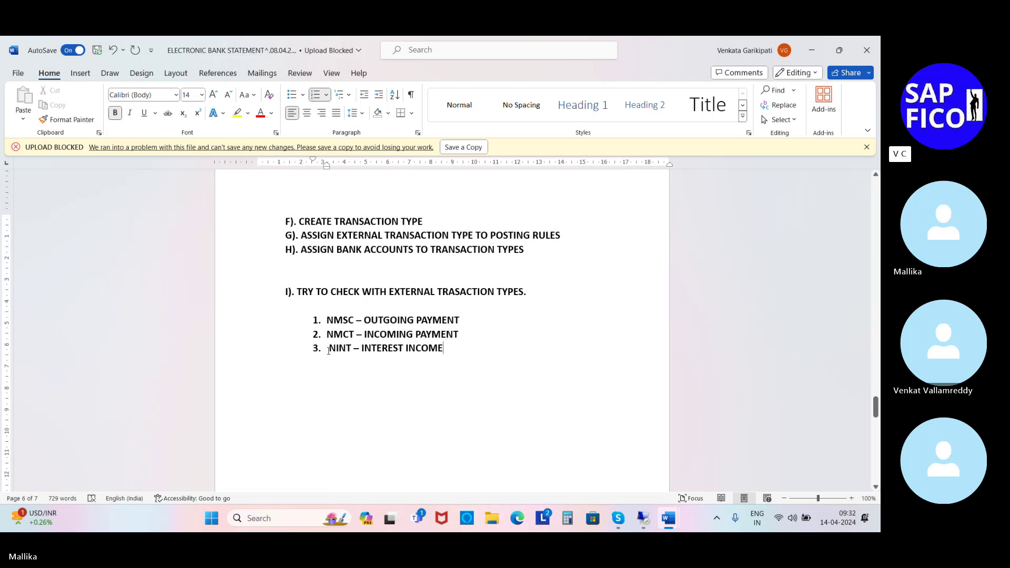
click(329, 351)
key(BackSpace)
click(449, 351)
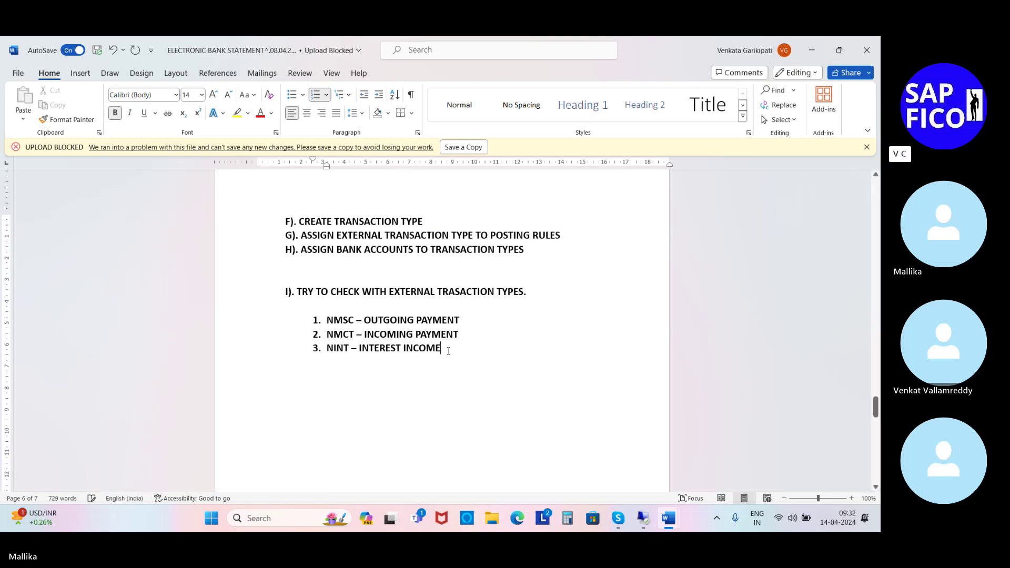
- Add numbered entry 4 with the text "NINE – INTEREST EXPENCES"
key(Return)
text(N)
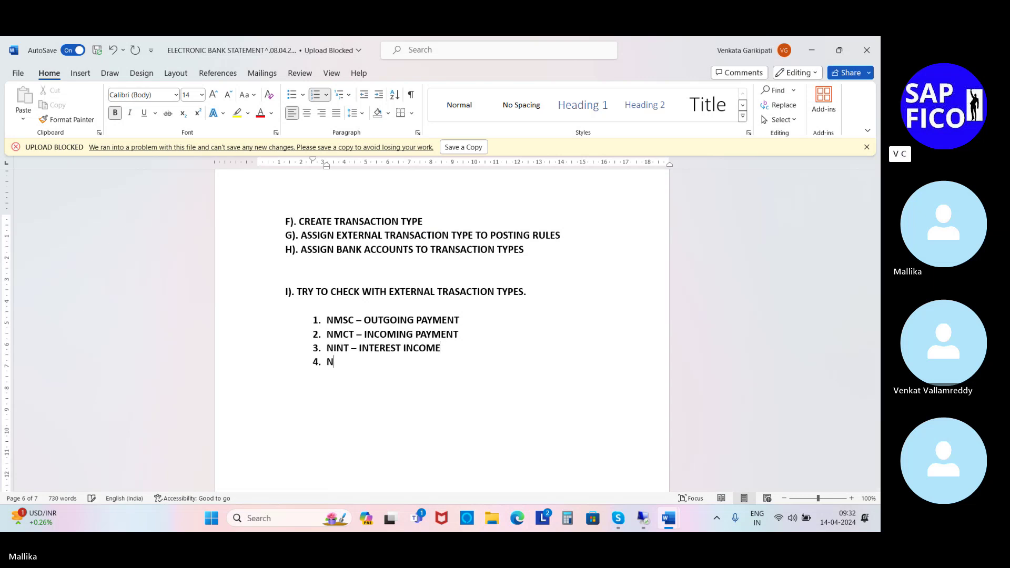
text(INE - )
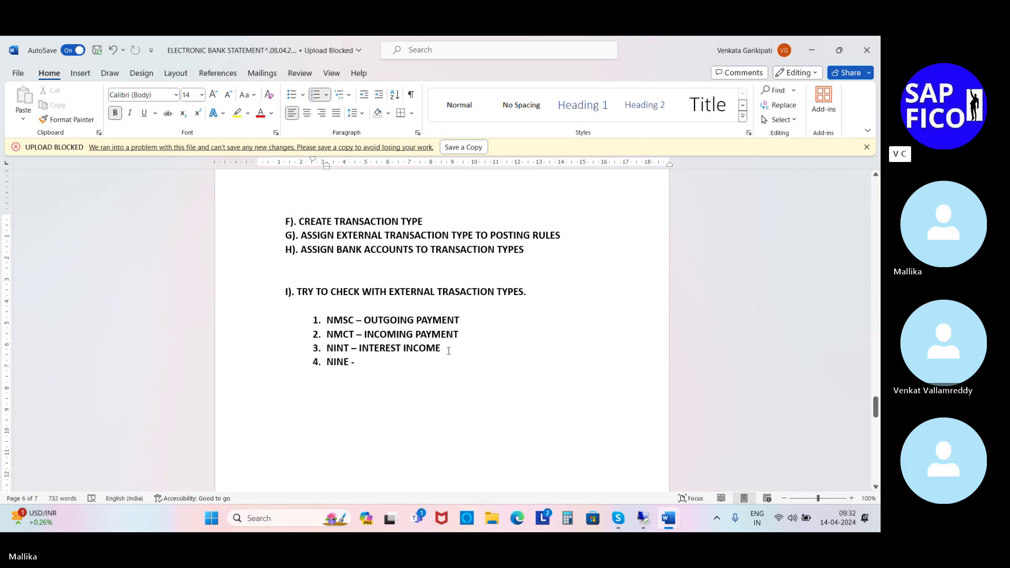
text(INTER)
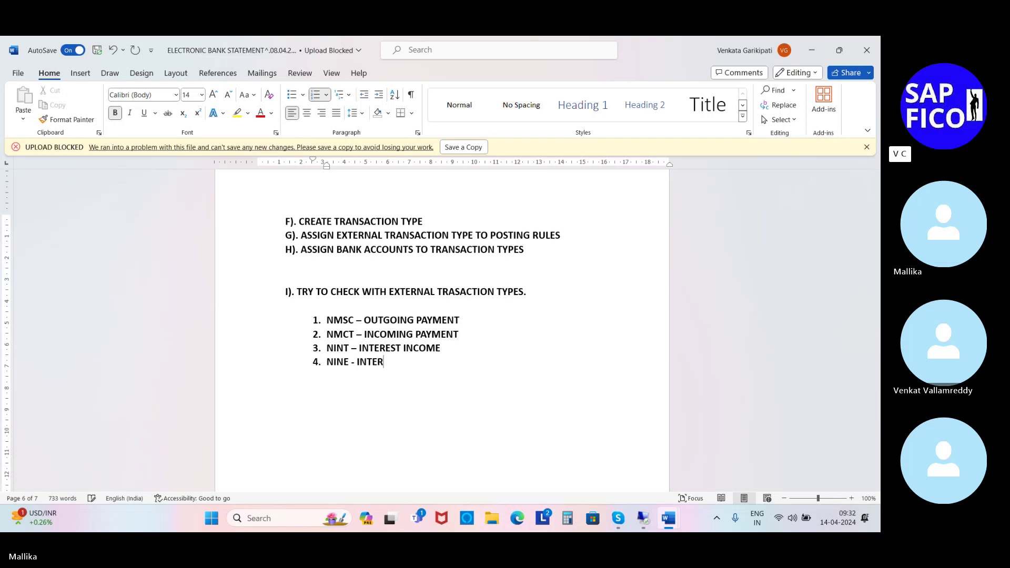
text(EST EXPENCES)
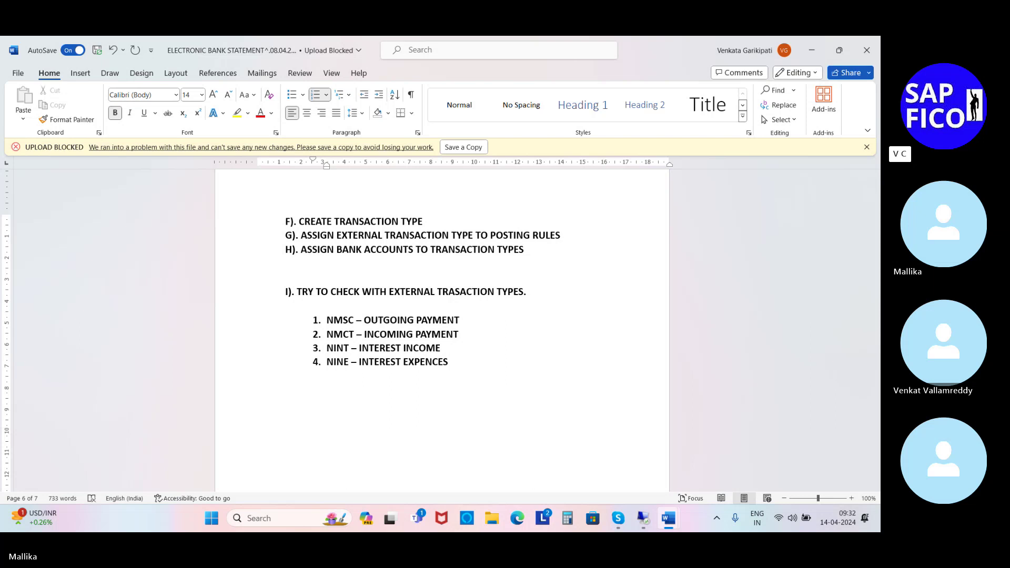
key(Return)
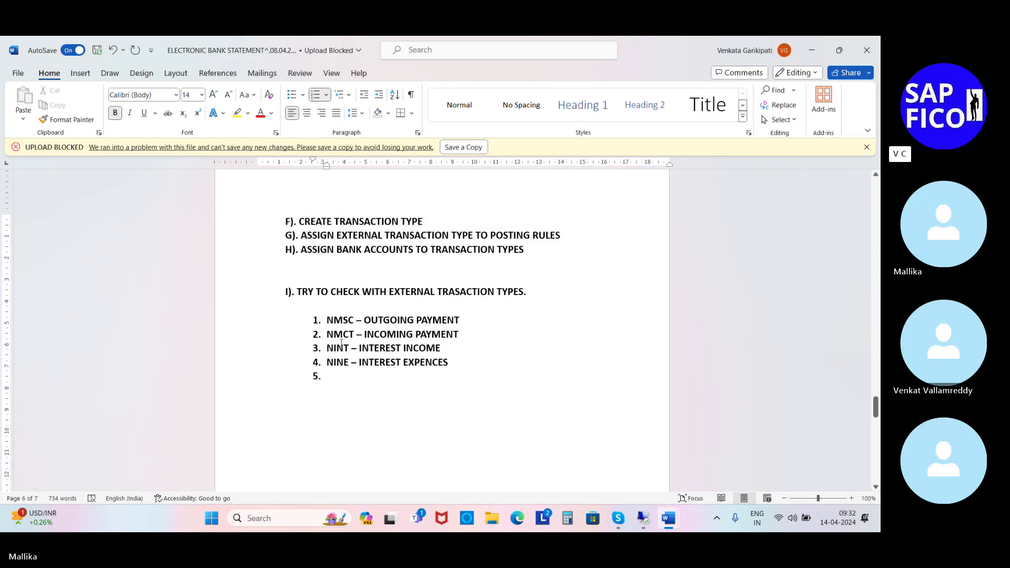
click(327, 334)
key(BackSpace)
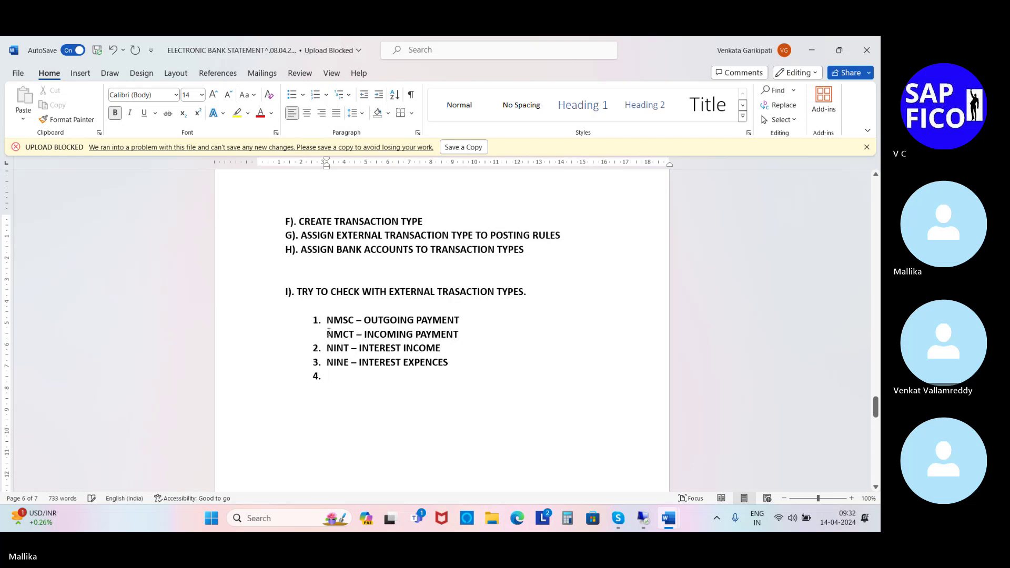
key(ctrl+z)
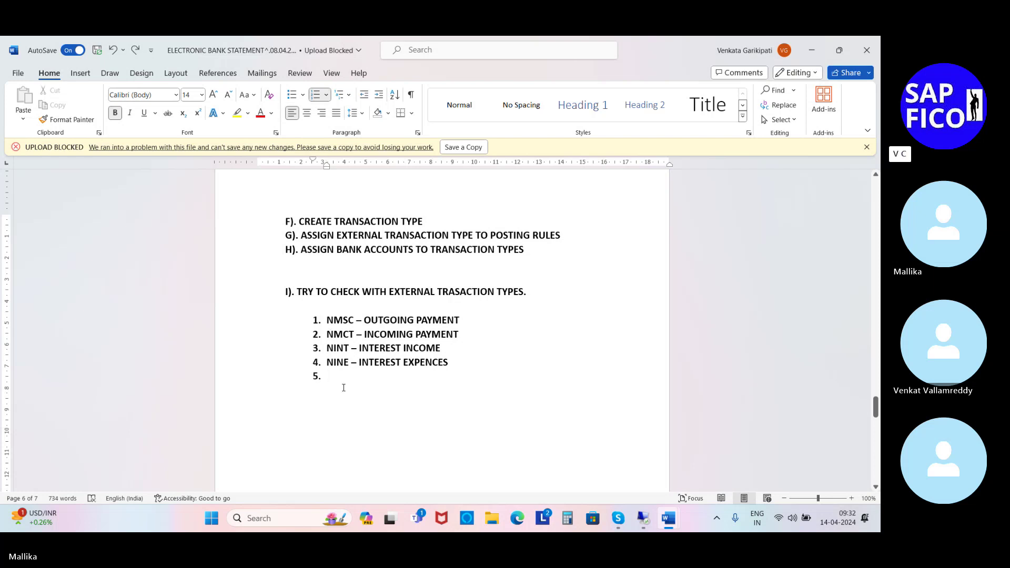
- Add numbered entry 5 with the text "NCHG – BANK CHARGES"
click(465, 364)
key(Return)
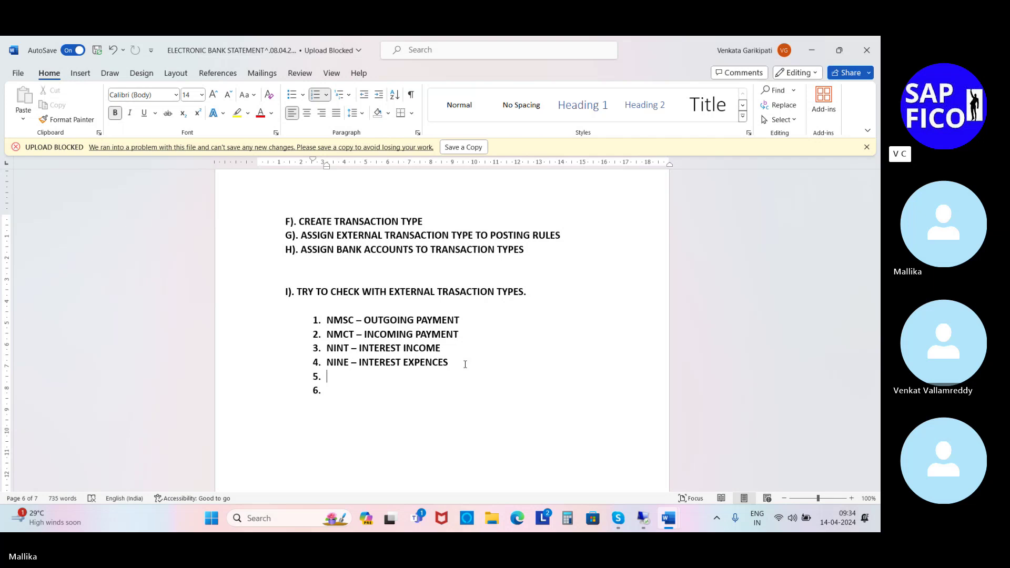
text(NCHG)
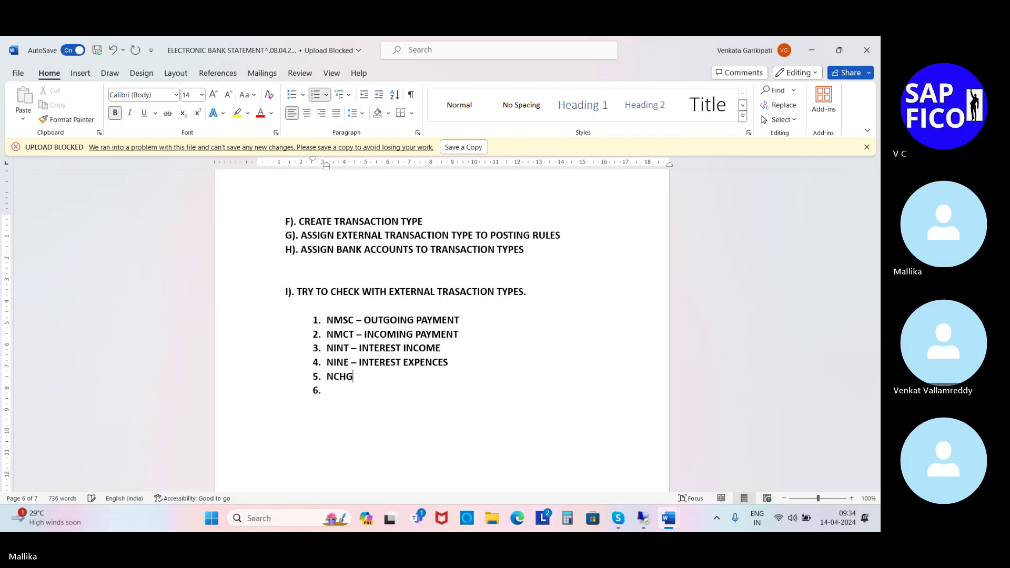
text(- BANK CHARE)
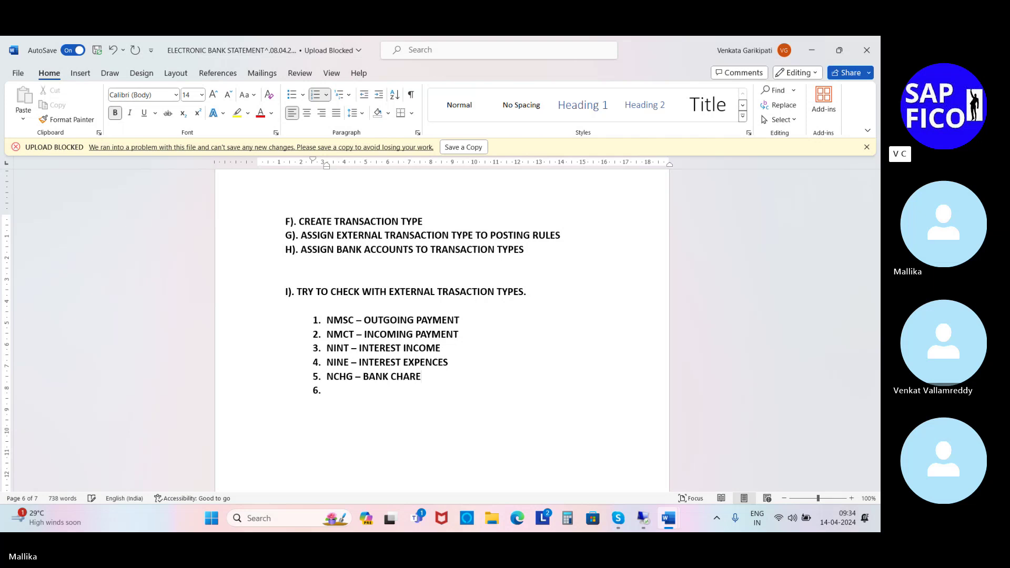
key(BackSpace)
text(GES)
key(Return)
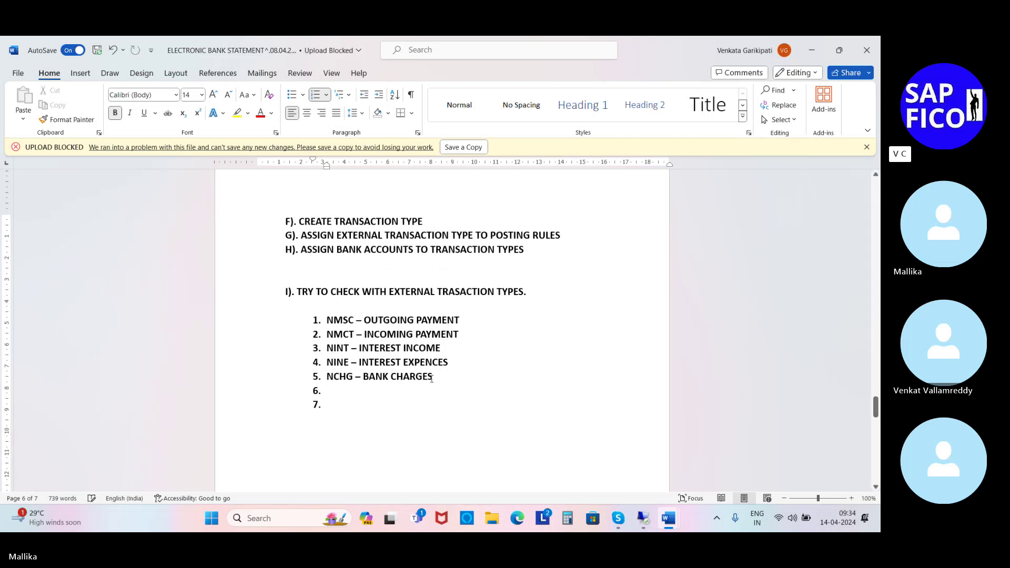
- Remove the surplus empty entry 7 and fill numbered entry 6 with "NCOT – COLLECTIONS"
click(325, 405)
key(BackSpace)
click(332, 388)
text(N)
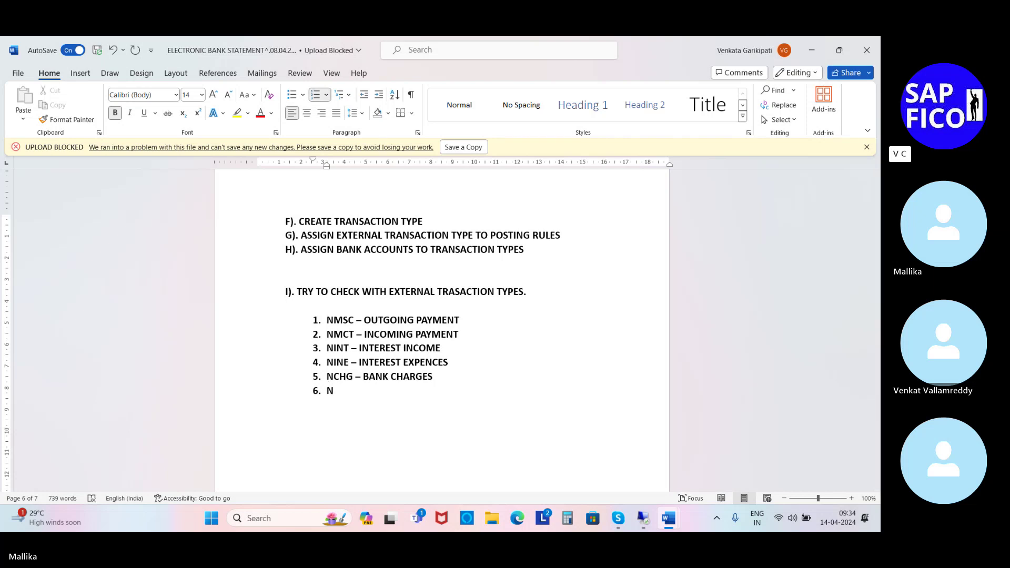
text(COT - COLLECTIONS)
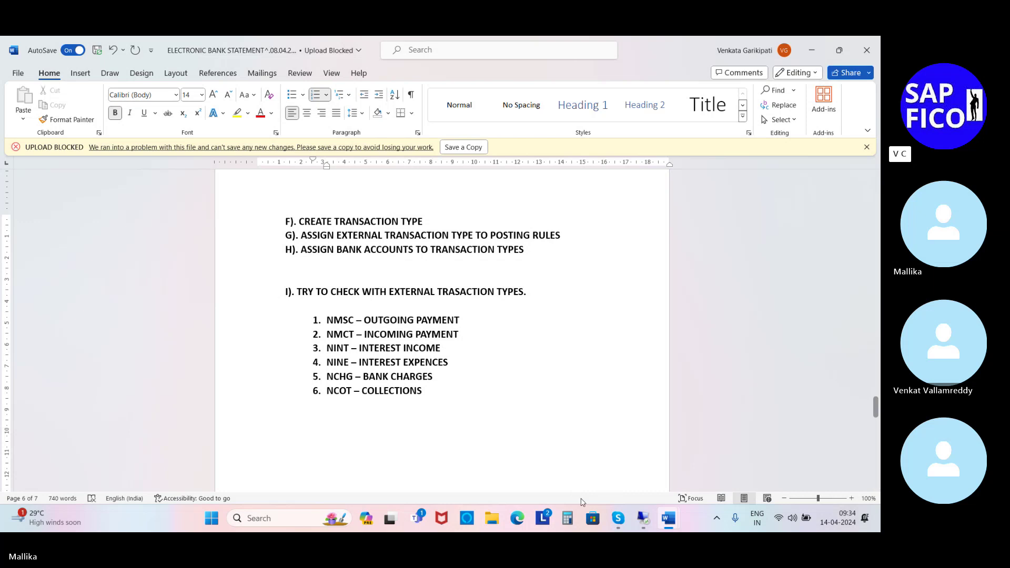
- Switch to SAP and go through the external transaction types assigned to MAL2_AXI row by row
click(642, 519)
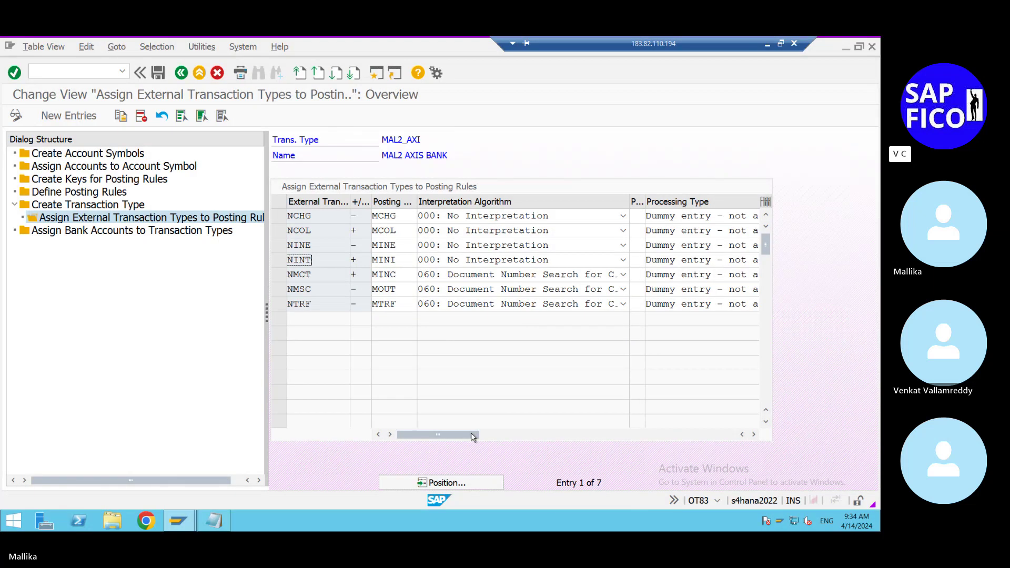
drag(279, 216, 283, 310)
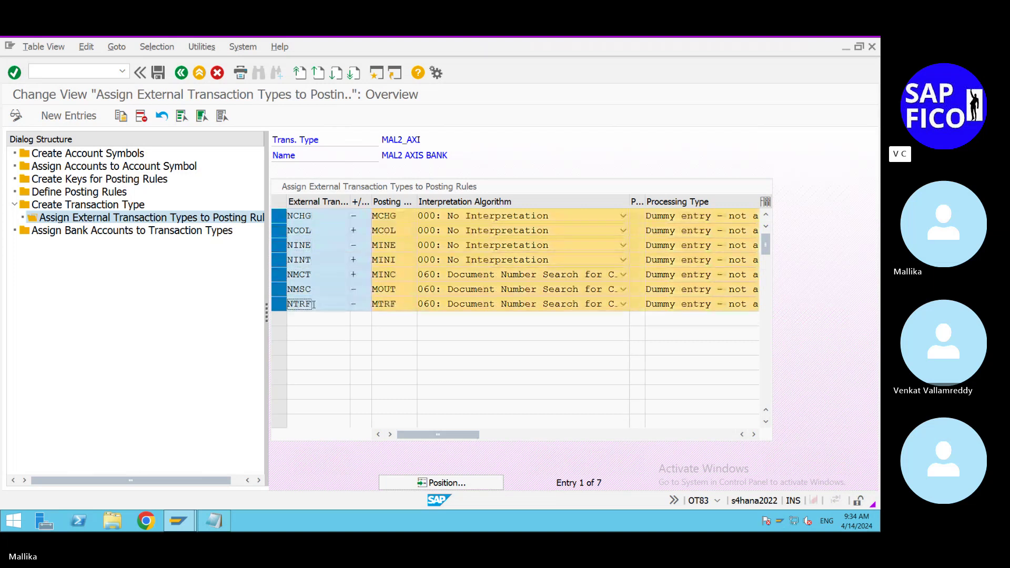
click(279, 217)
click(279, 231)
click(279, 245)
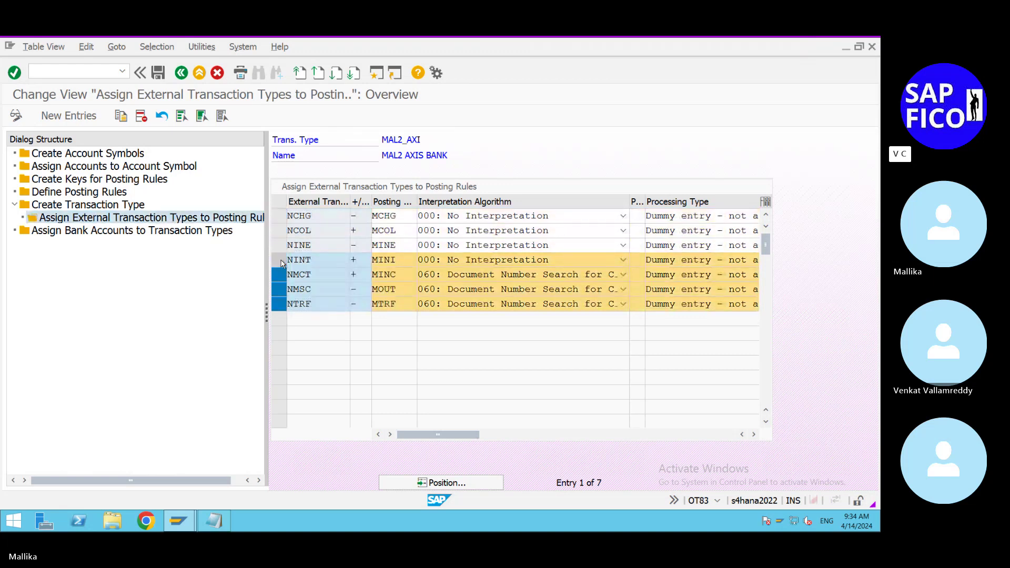
click(279, 260)
click(279, 275)
click(280, 290)
click(279, 304)
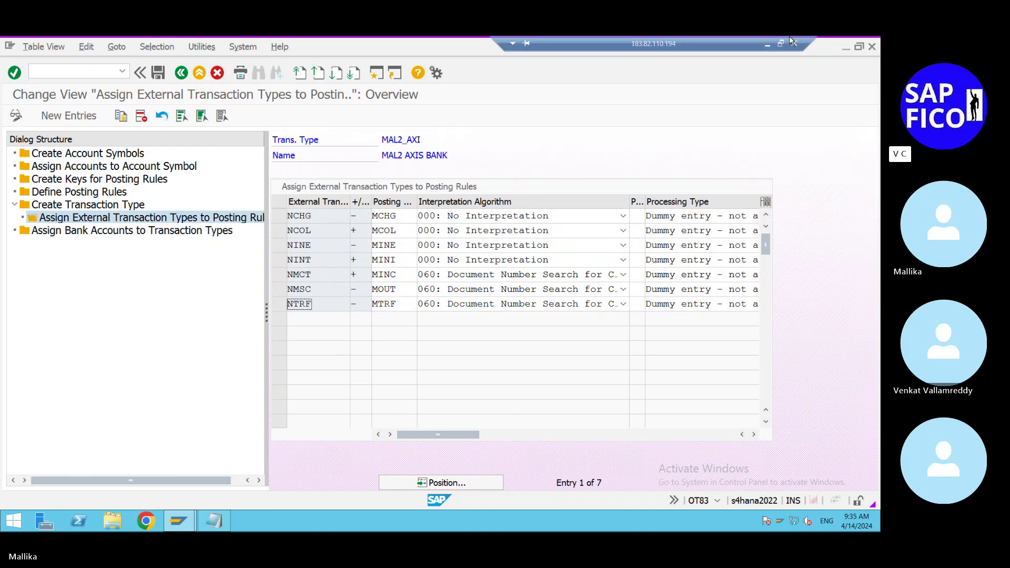
- Return to the Word document and add numbered entry 7 with the text "NTRF – TRANSFERS"
click(767, 44)
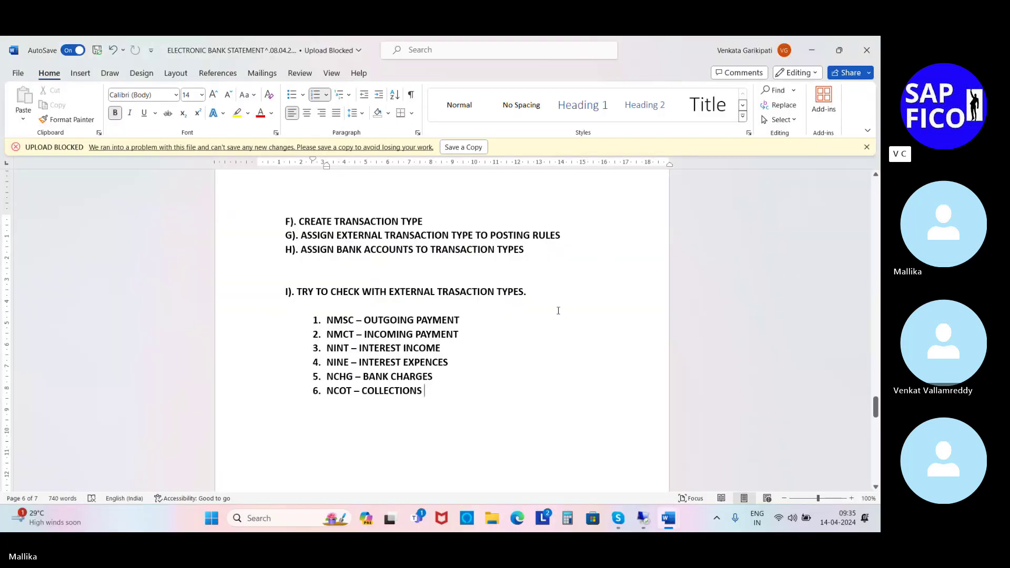
text(N)
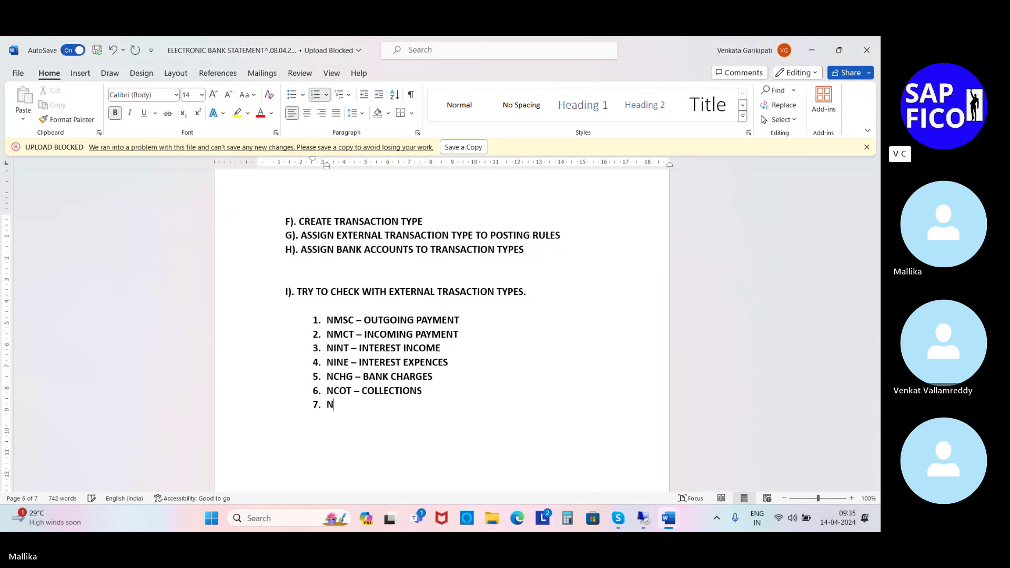
text(TRF - TRANSAFERS)
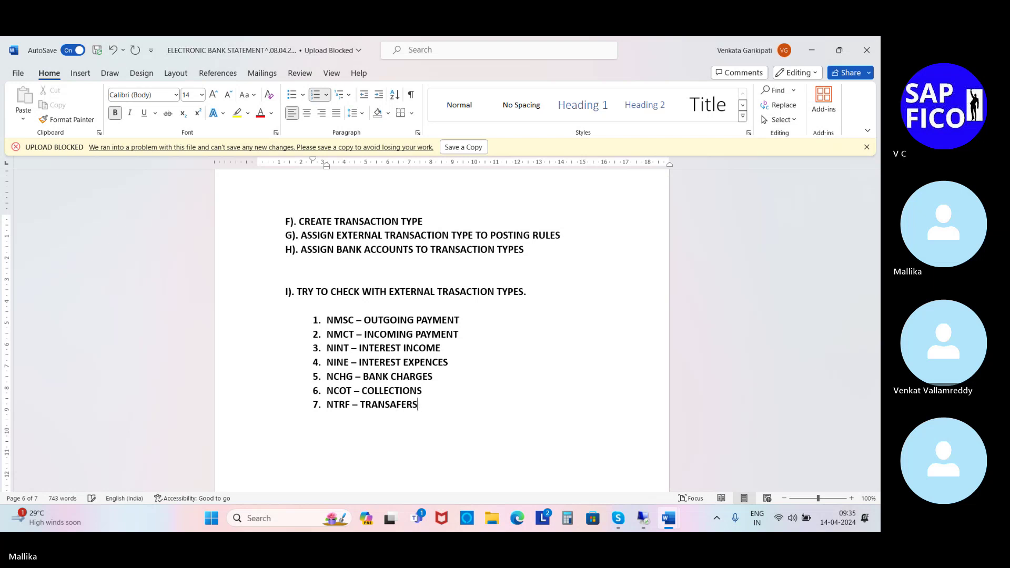
key(BackSpace)
key(BackSpace)
key(BackSpace)
key(BackSpace)
key(BackSpace)
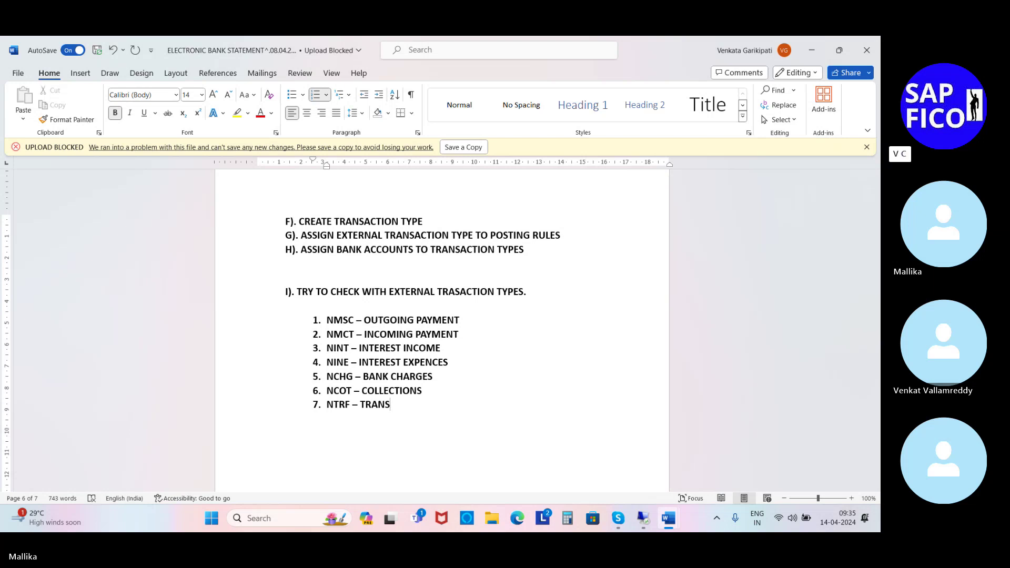
text(FERS)
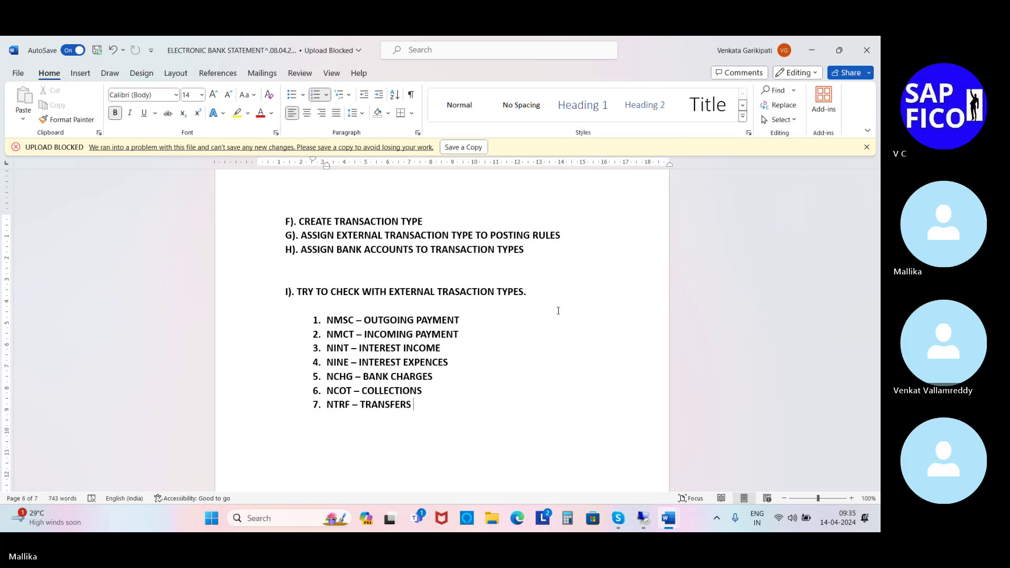
key(Return)
key(BackSpace)
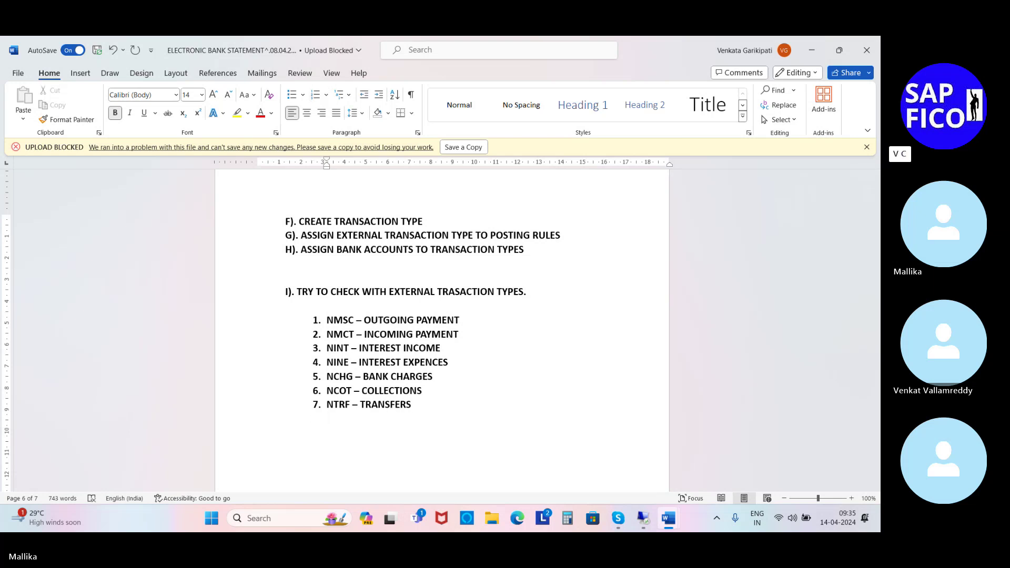
text(J)
key(BackSpace)
text(()
key(BackSpace)
key(BackSpace)
key(BackSpace)
key(BackSpace)
key(BackSpace)
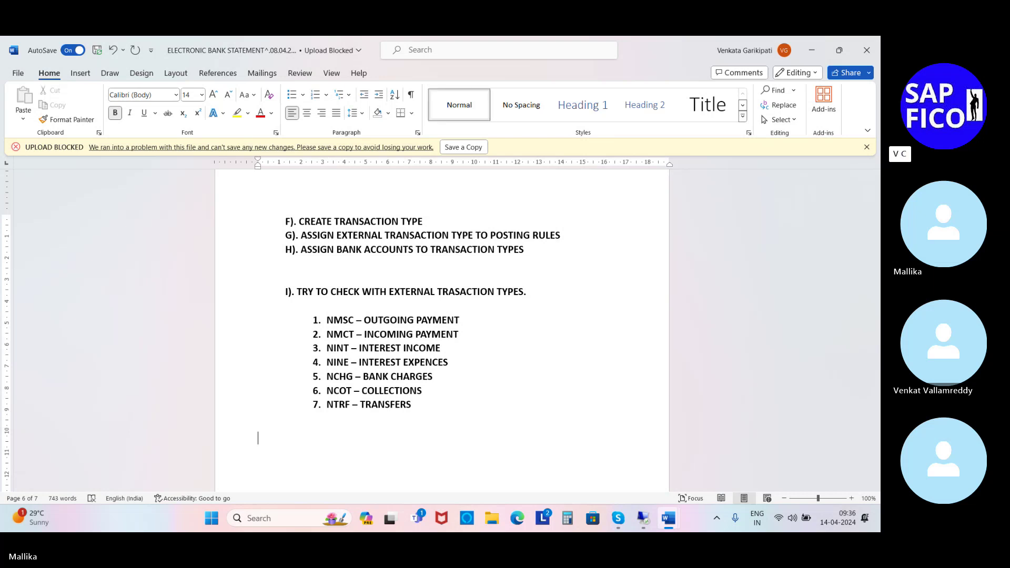
click(286, 305)
key(Tab)
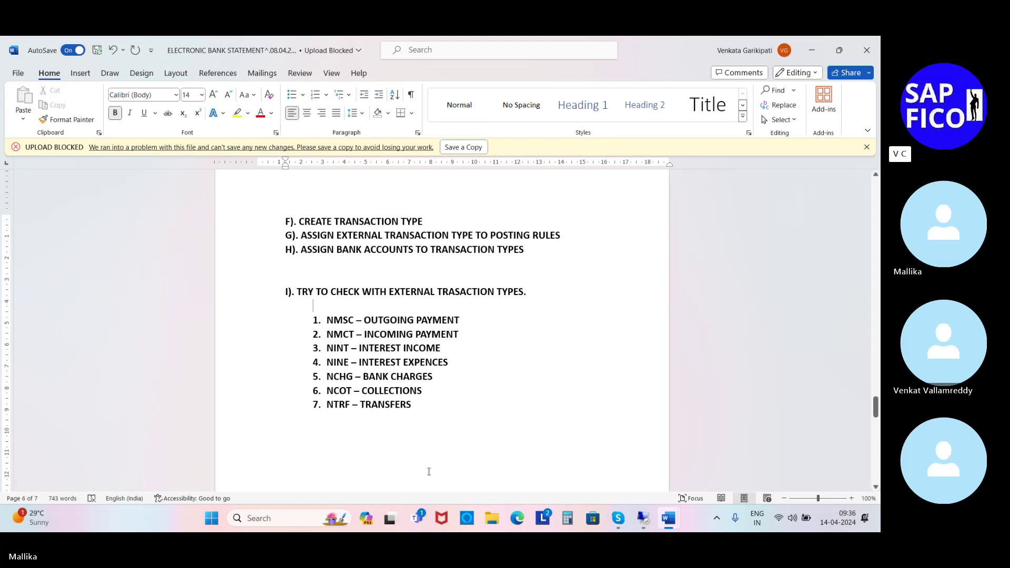
click(432, 416)
key(Return)
text(J).)
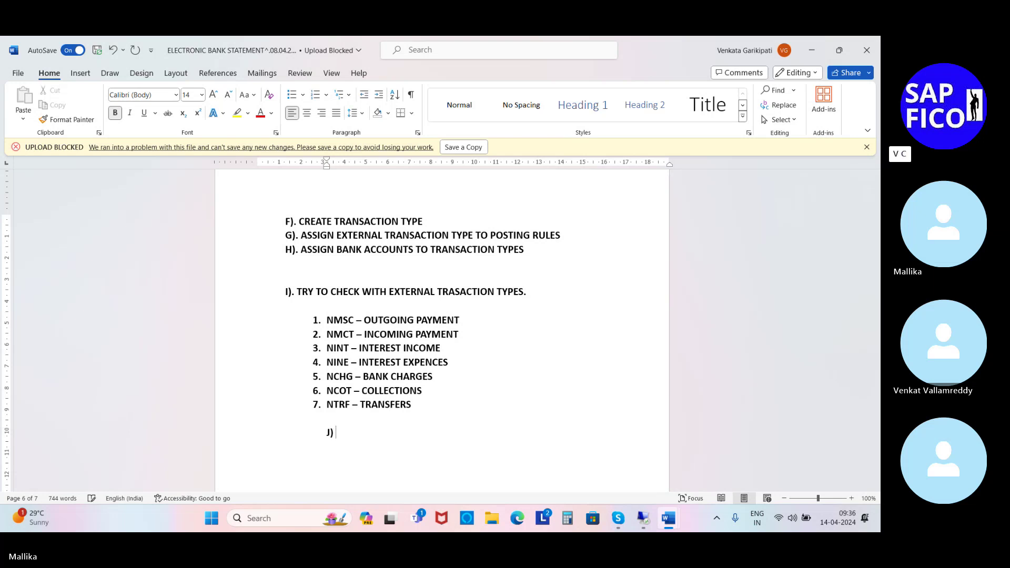
key(BackSpace)
key(BackSpace)
key(BackSpace)
key(BackSpace)
key(BackSpace)
key(BackSpace)
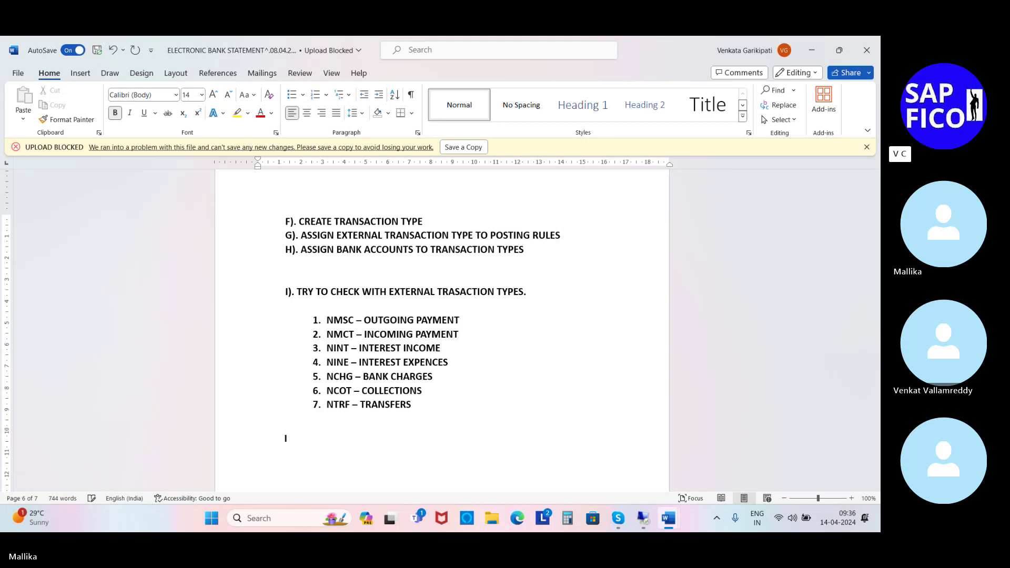
- Add the entry "J). PREPERE THE MT940 FORMAT BASED ON THE EXTERNAL TRANSACTION TYPES" below the numbered transaction type list
text(J).)
text(PREPERE THE MT940 )
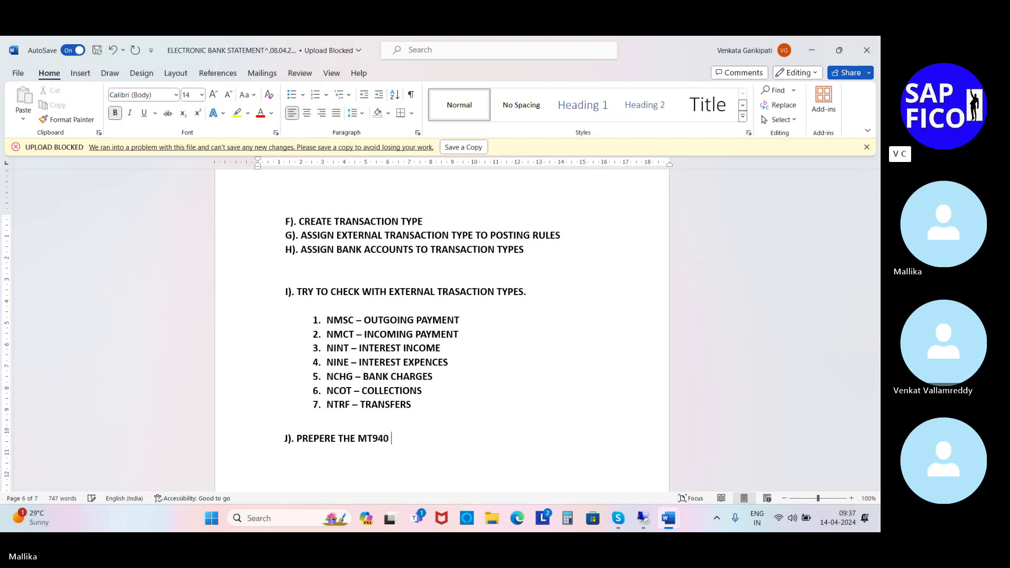
text(FORMATE)
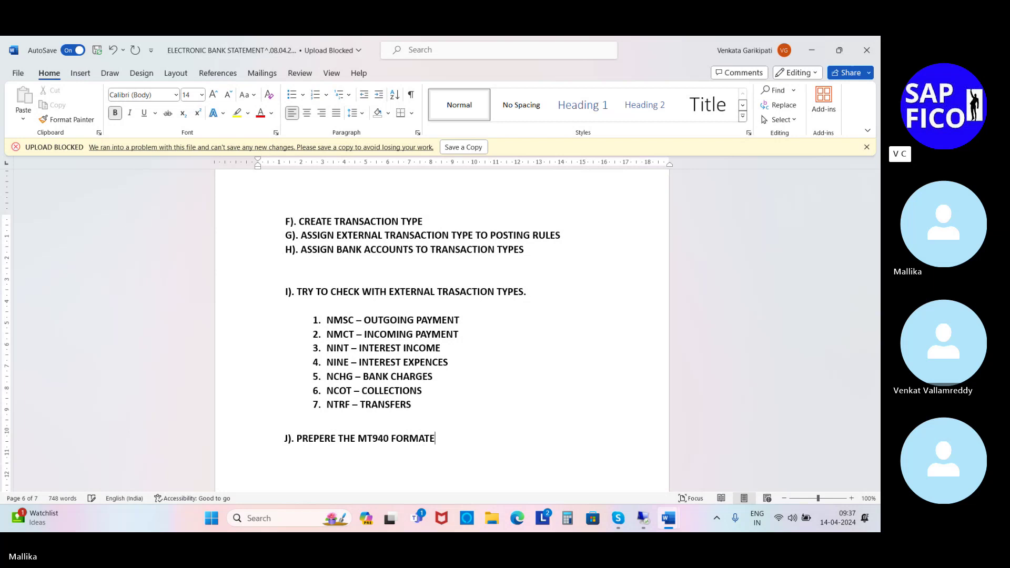
key(BackSpace)
text( BASED ON THE EXTER)
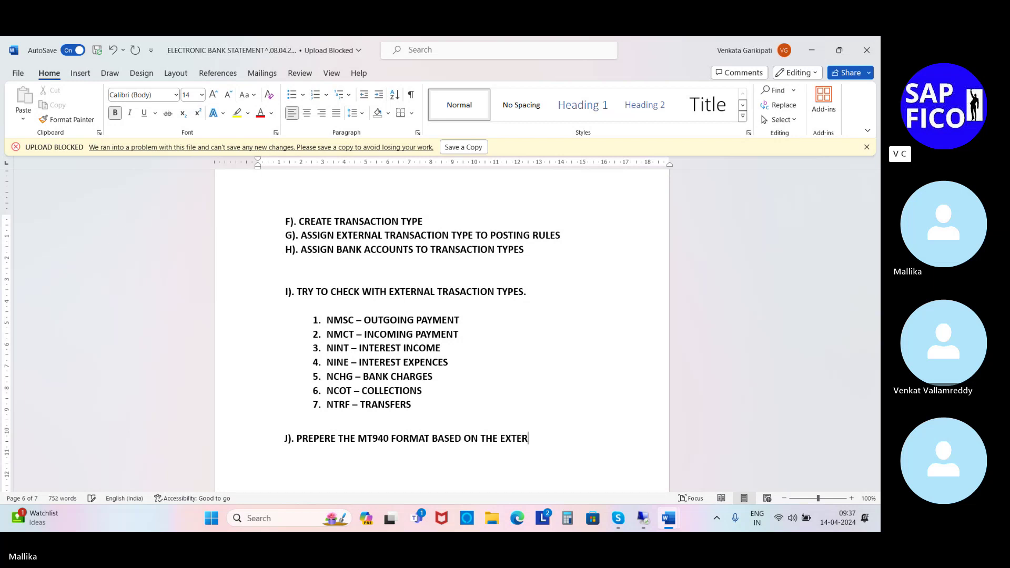
text(NAL TRAN)
text(SACTION T)
text(UP)
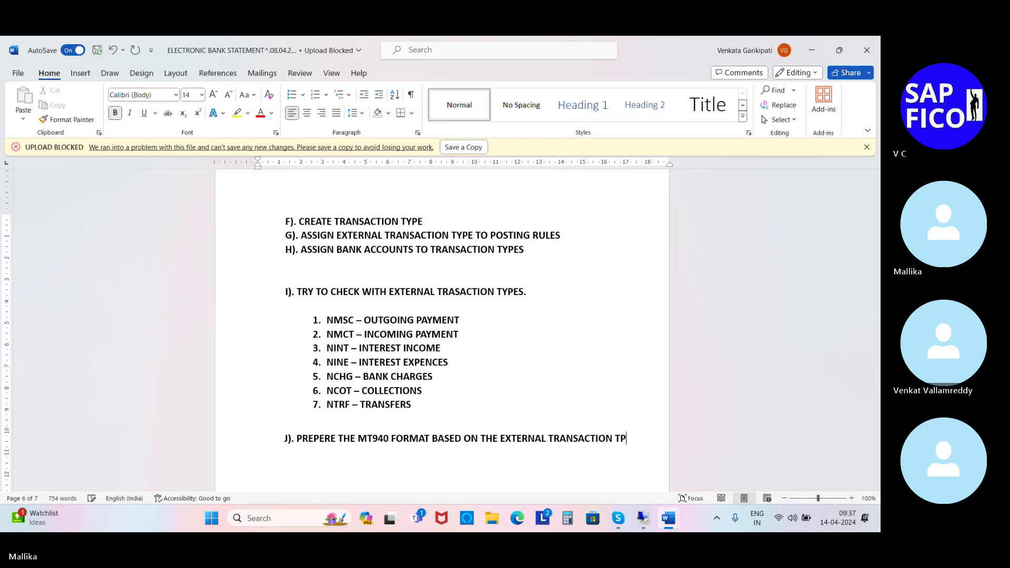
text(ES)
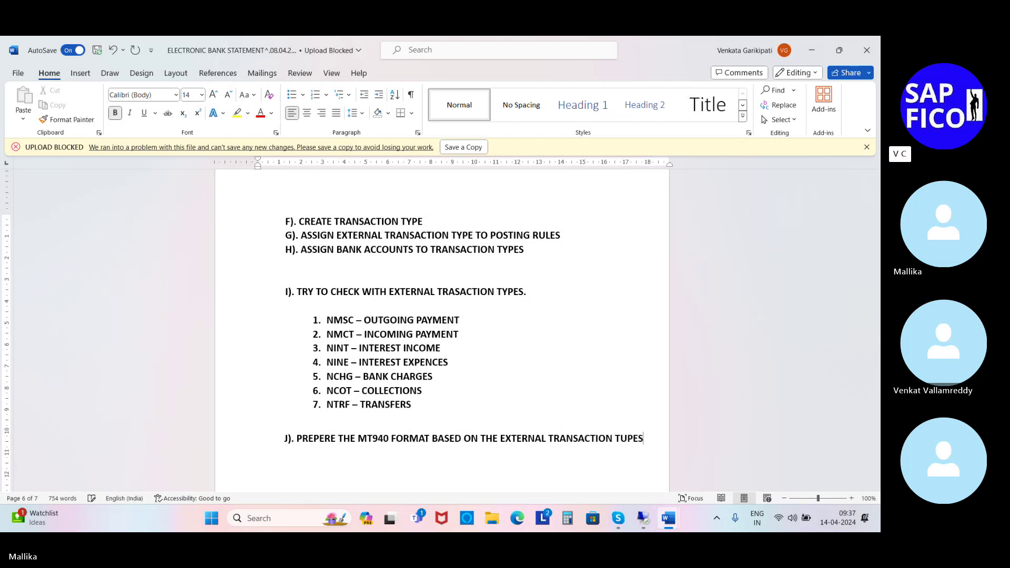
key(BackSpace)
key(BackSpace)
key(BackSpace)
key(BackSpace)
text(YPES)
- Switch to the remote SAP desktop and bring up the EBS 3 Notepad file containing the MT940 statement
scroll(431, 414, down, 1)
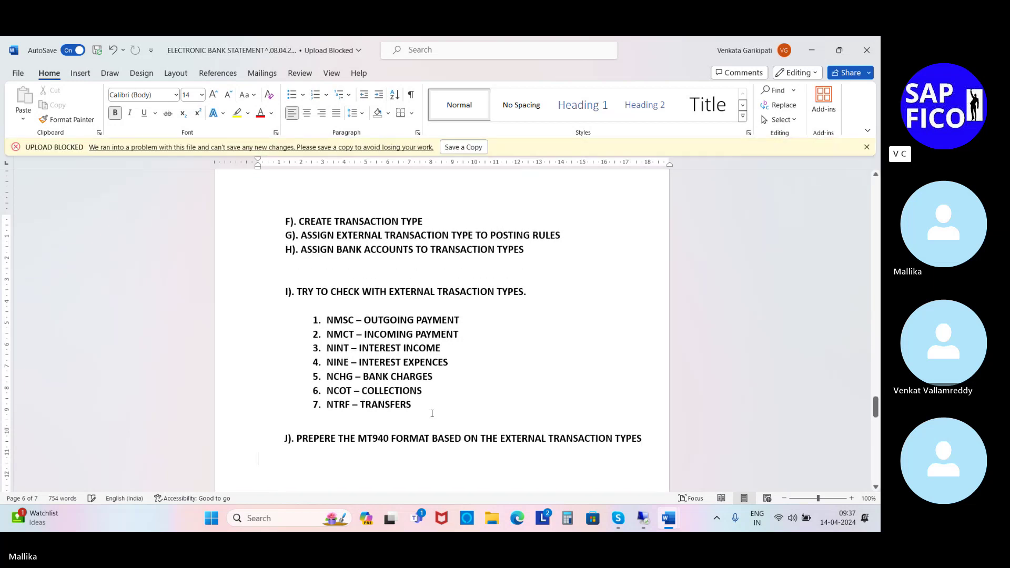
scroll(444, 416, down, 4)
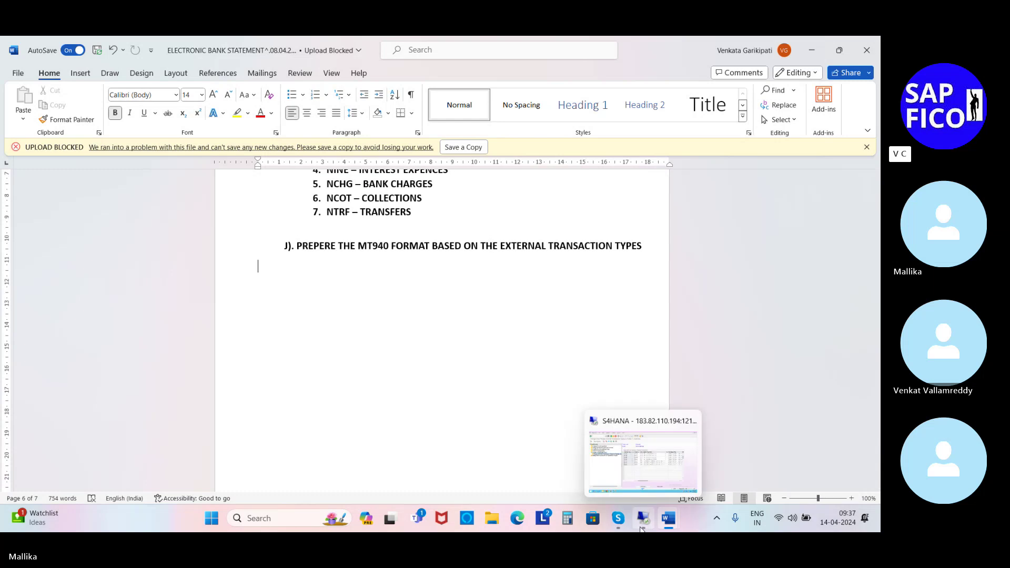
click(640, 526)
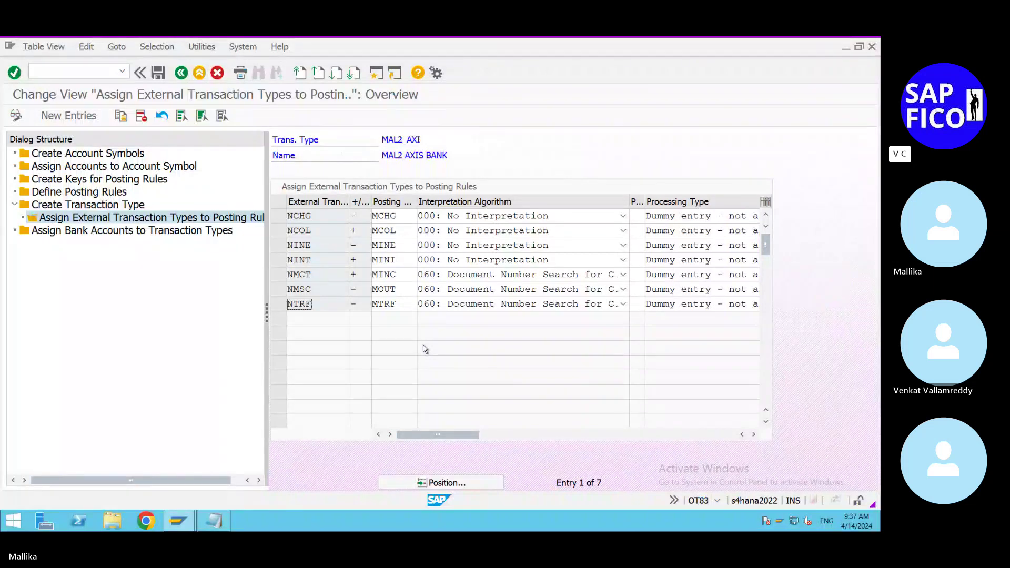
click(216, 521)
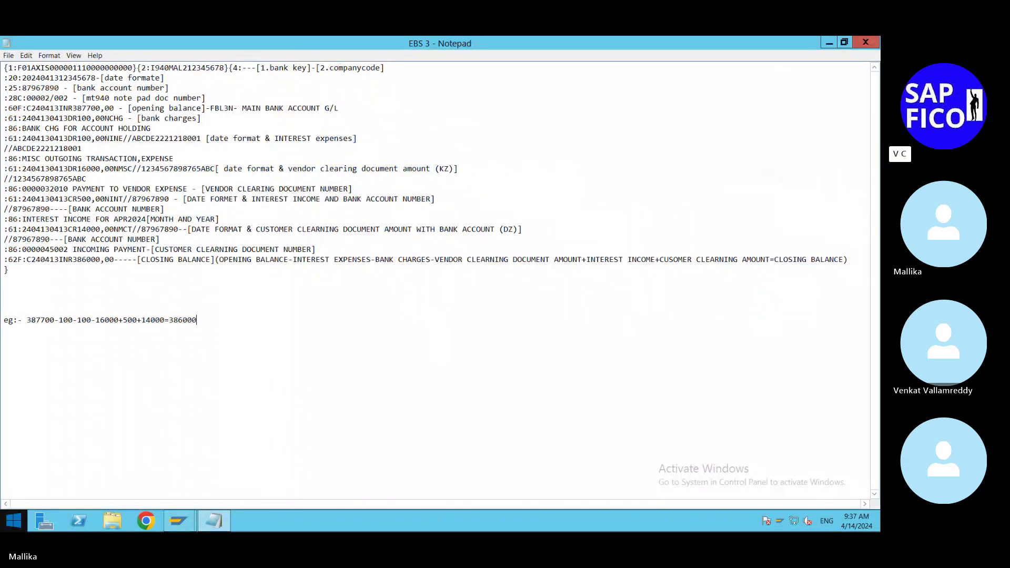
- Check the EBS files in the remote computer's Desktop folder and return to the EBS 3 Notepad file
click(112, 521)
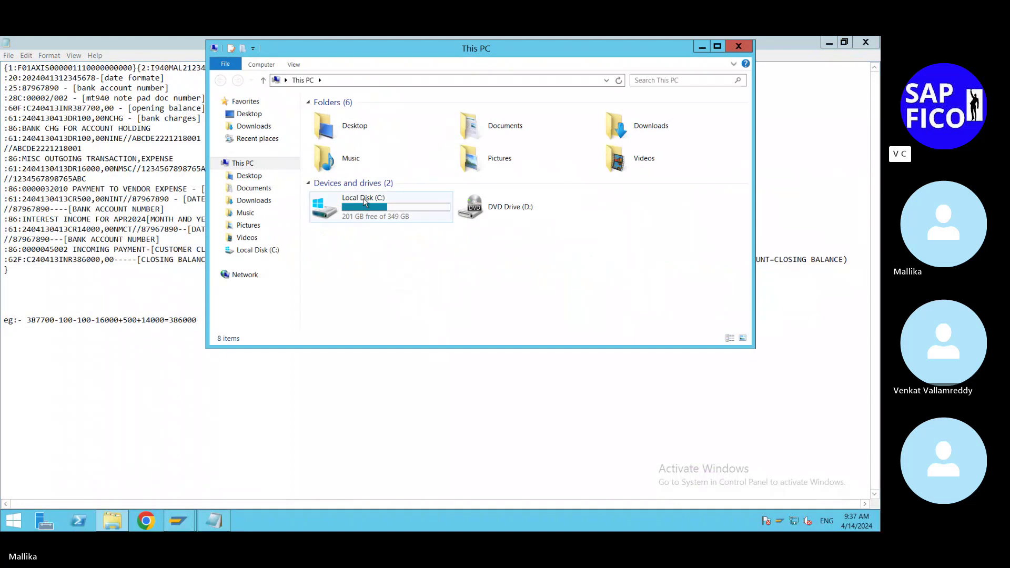
click(249, 176)
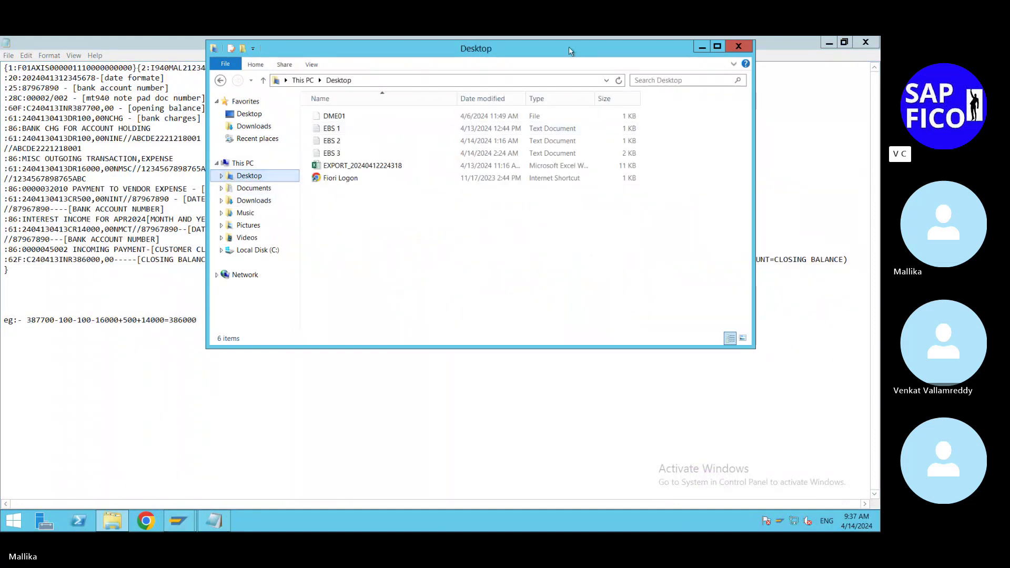
drag(676, 40, 676, 248)
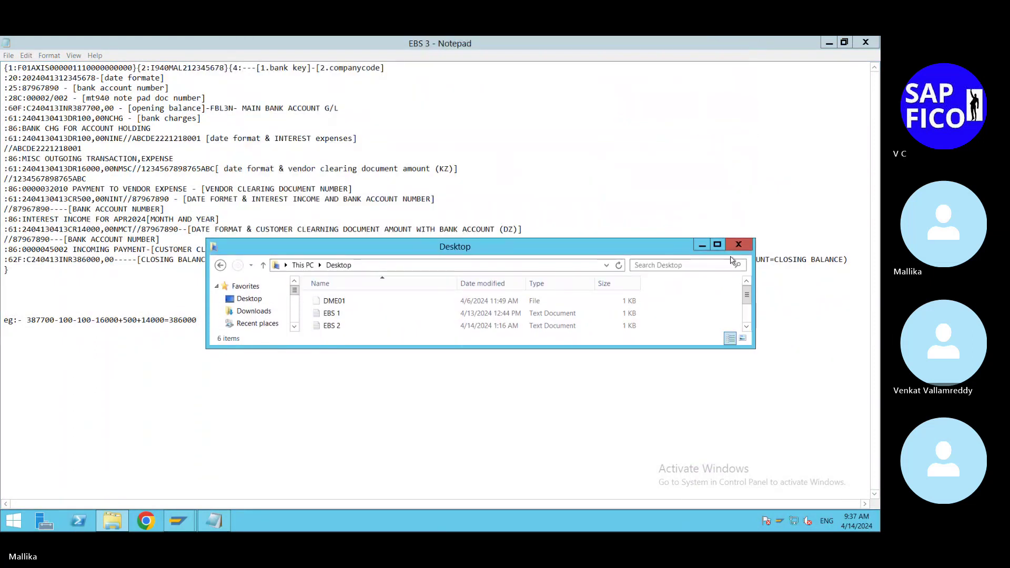
click(622, 316)
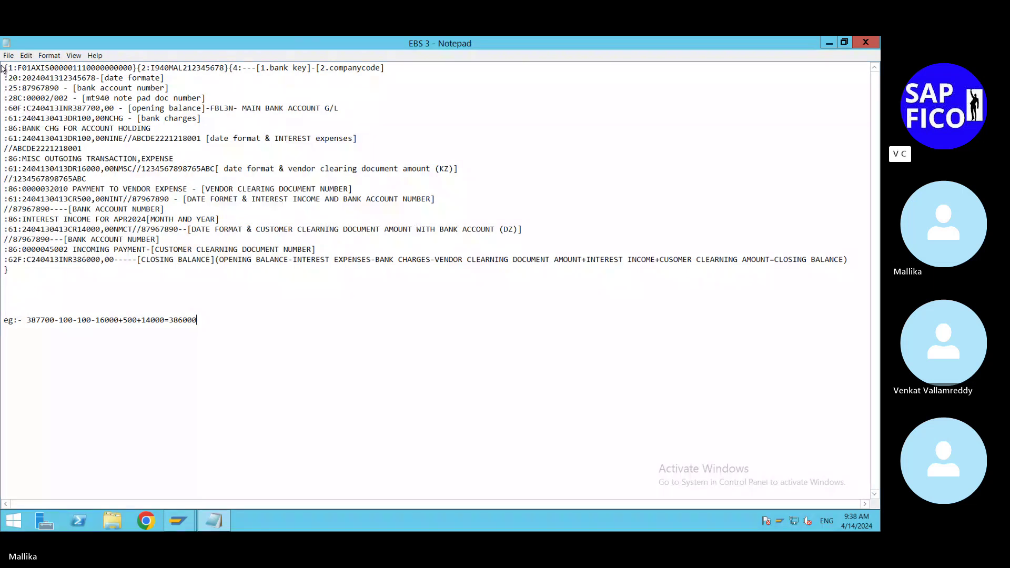
- Copy the entire annotated MT940 text from EBS 3 and paste it under entry J in the Word document
drag(4, 68, 524, 230)
drag(343, 254, 460, 338)
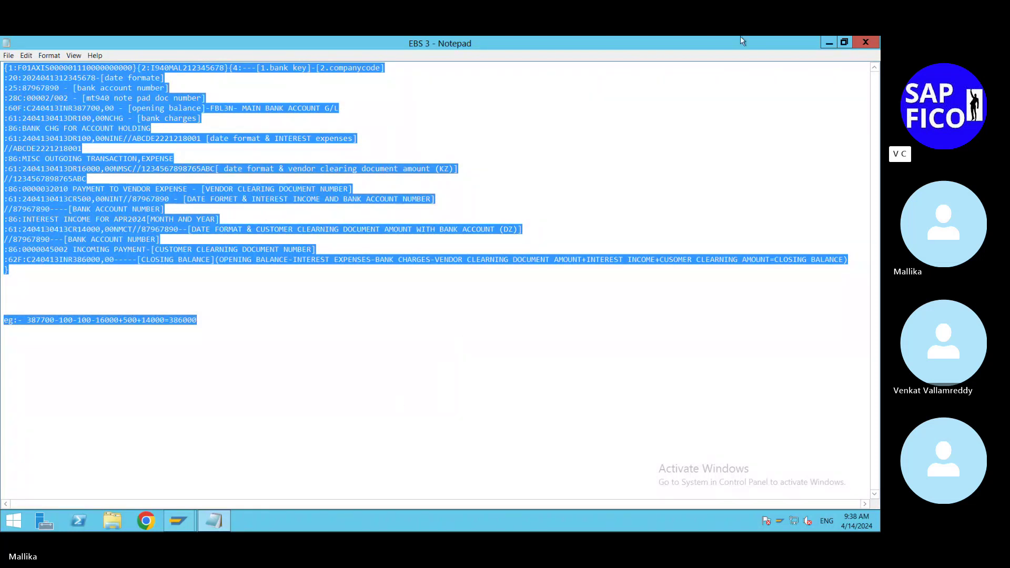
click(828, 44)
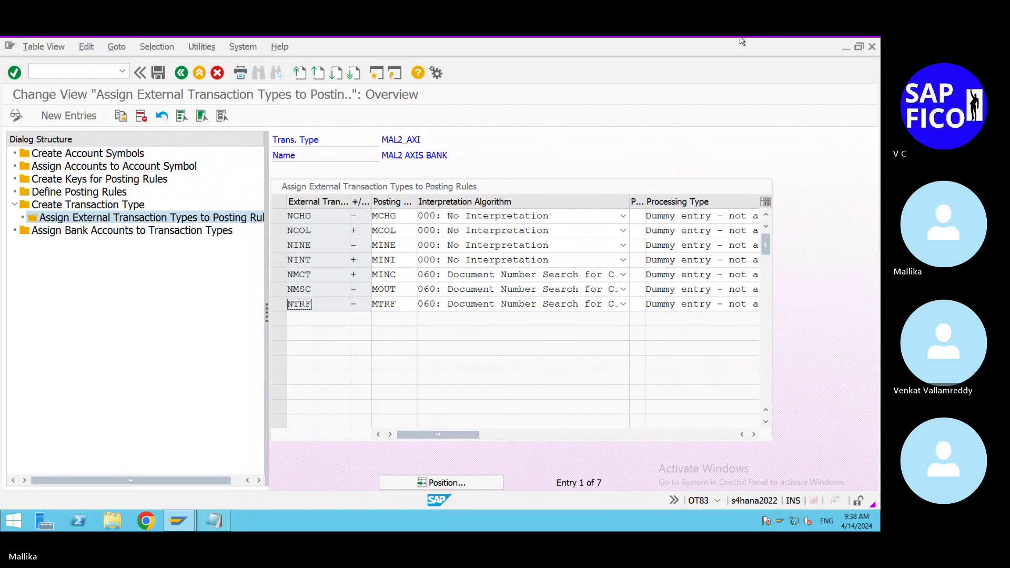
click(608, 42)
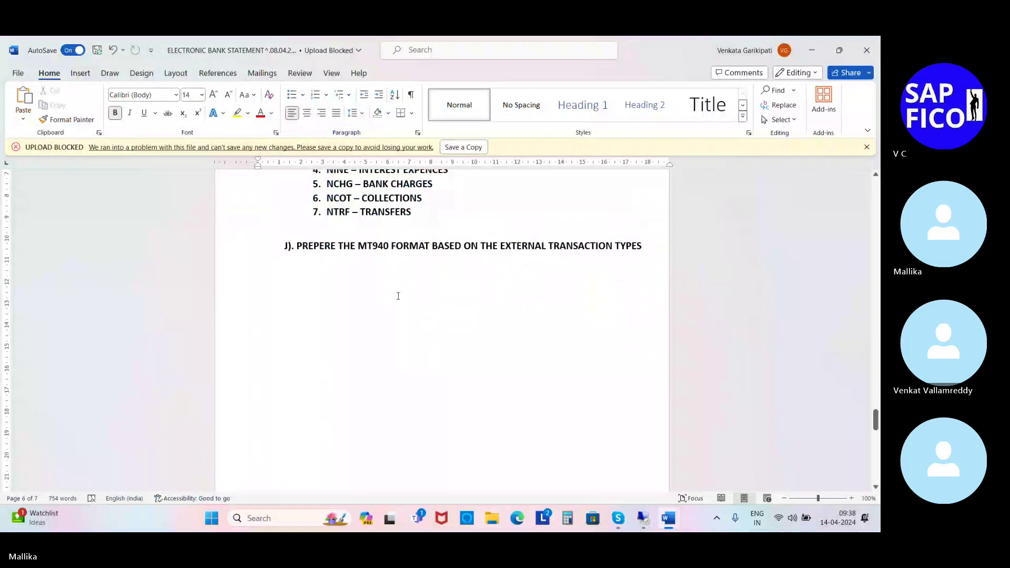
key(ctrl+v)
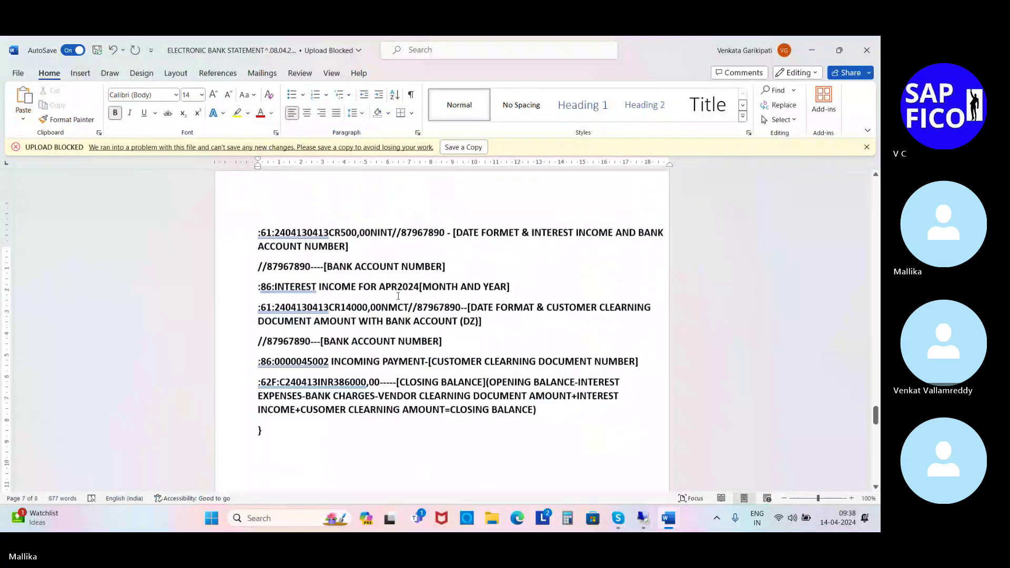
- Correct "formate" to "format" in the date note on the :20: line of the pasted MT940 text
scroll(398, 296, up, 6)
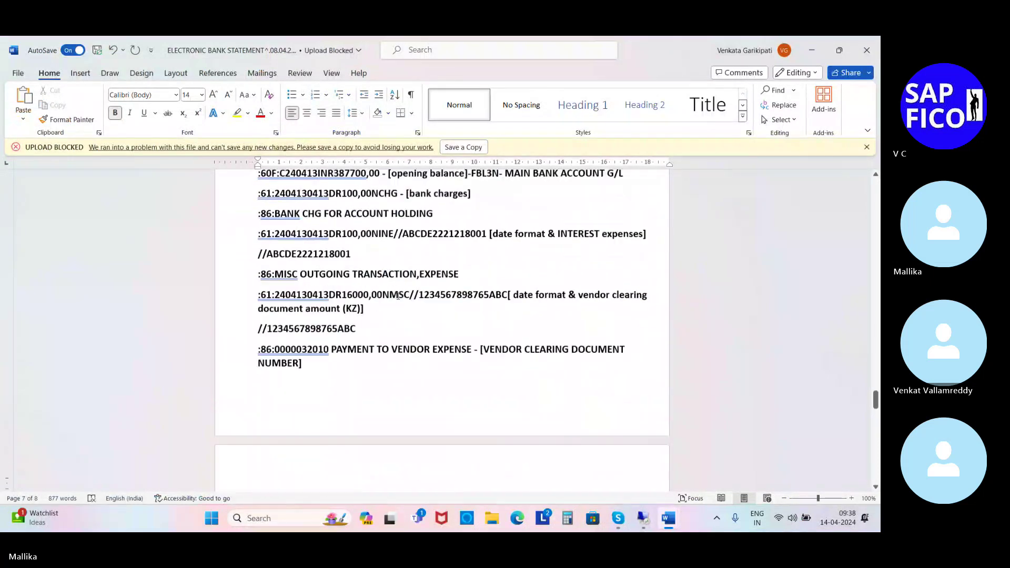
scroll(398, 296, up, 5)
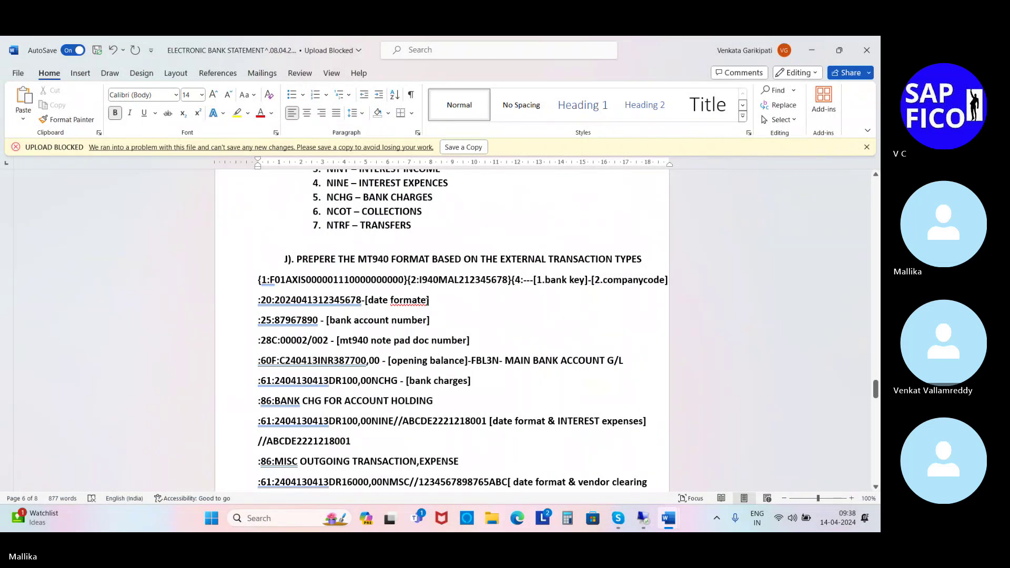
click(436, 307)
key(Left)
key(BackSpace)
- Review the pasted MT940 lines from the date and opening balance through the transaction entries to the closing balance formula
scroll(432, 333, down, 1)
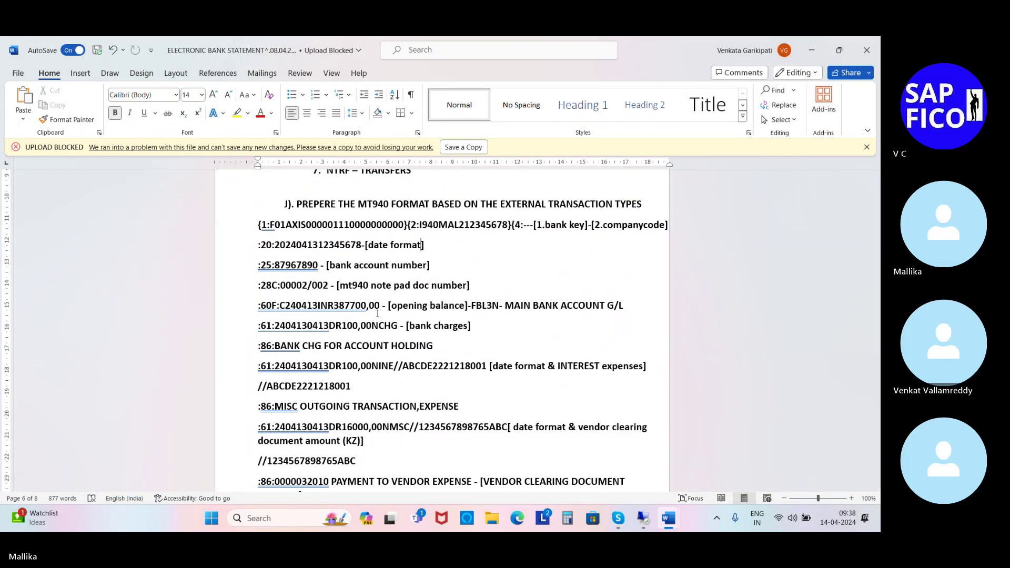
scroll(377, 313, down, 1)
scroll(377, 314, down, 1)
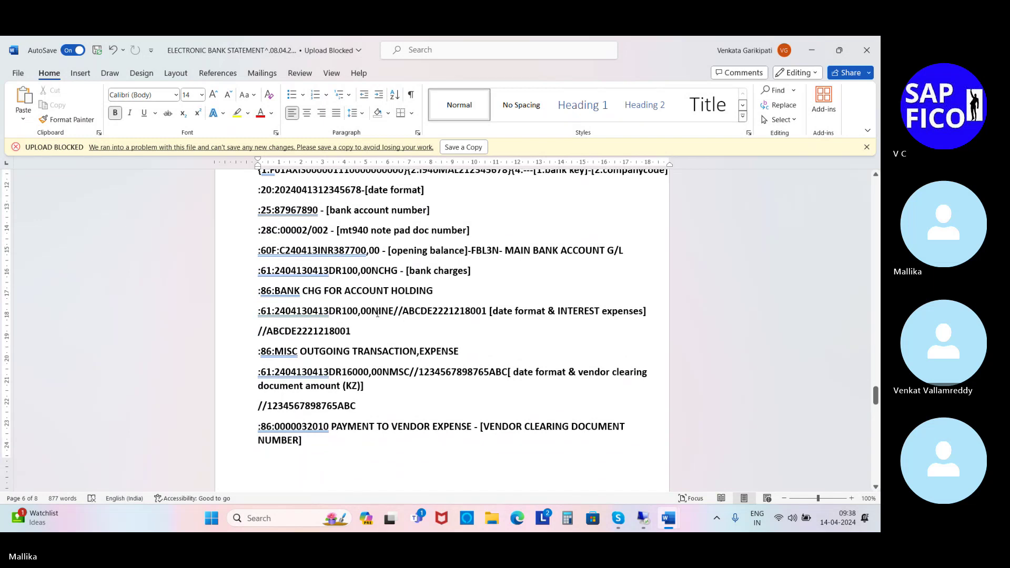
scroll(377, 314, down, 1)
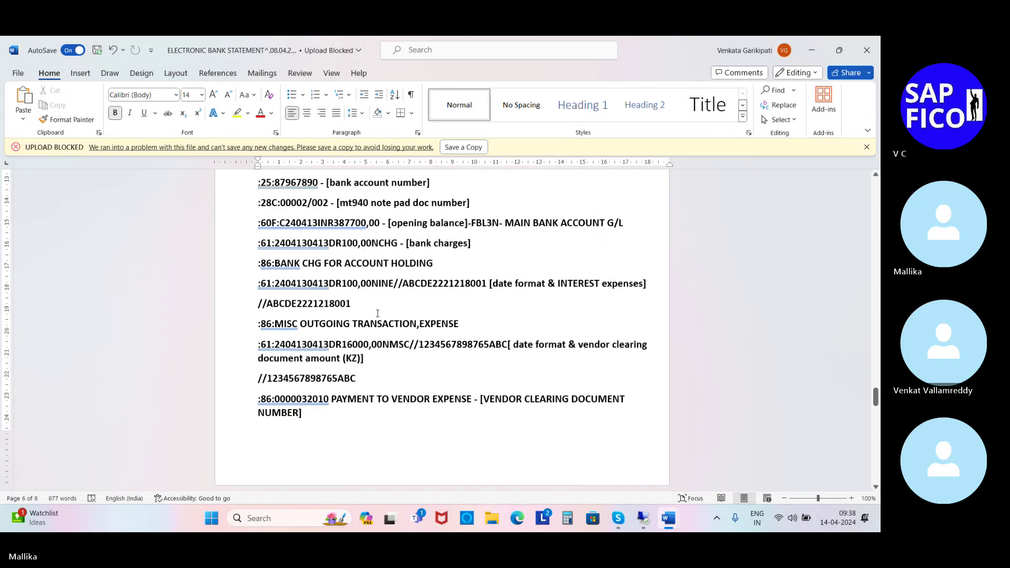
scroll(377, 314, down, 1)
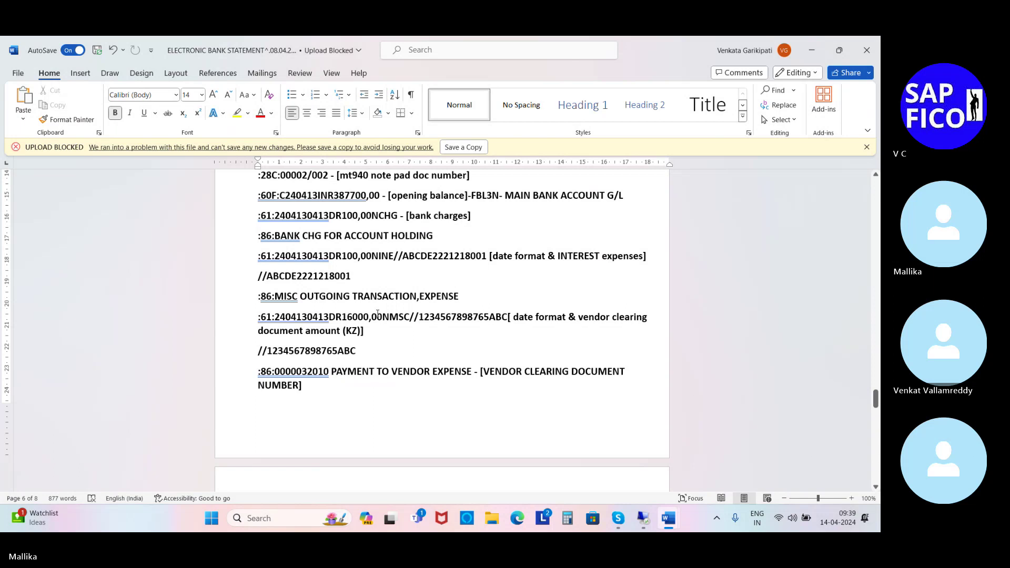
scroll(378, 314, down, 1)
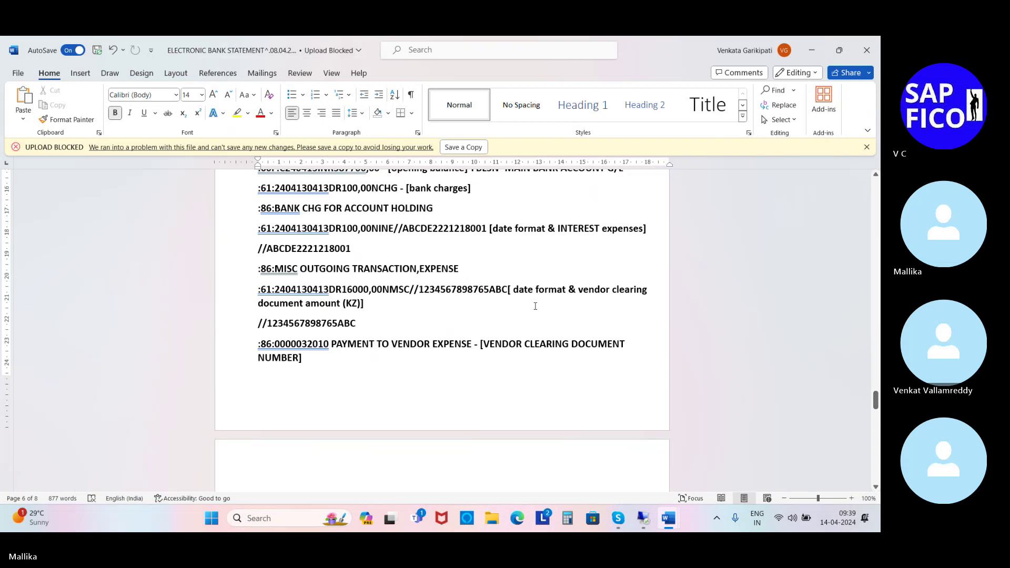
scroll(372, 308, down, 1)
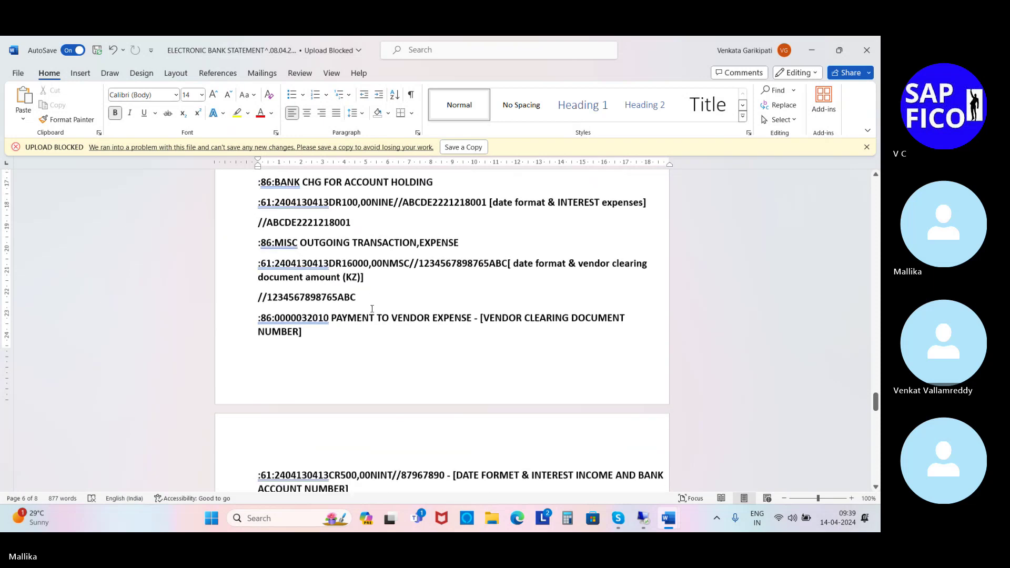
scroll(372, 309, down, 1)
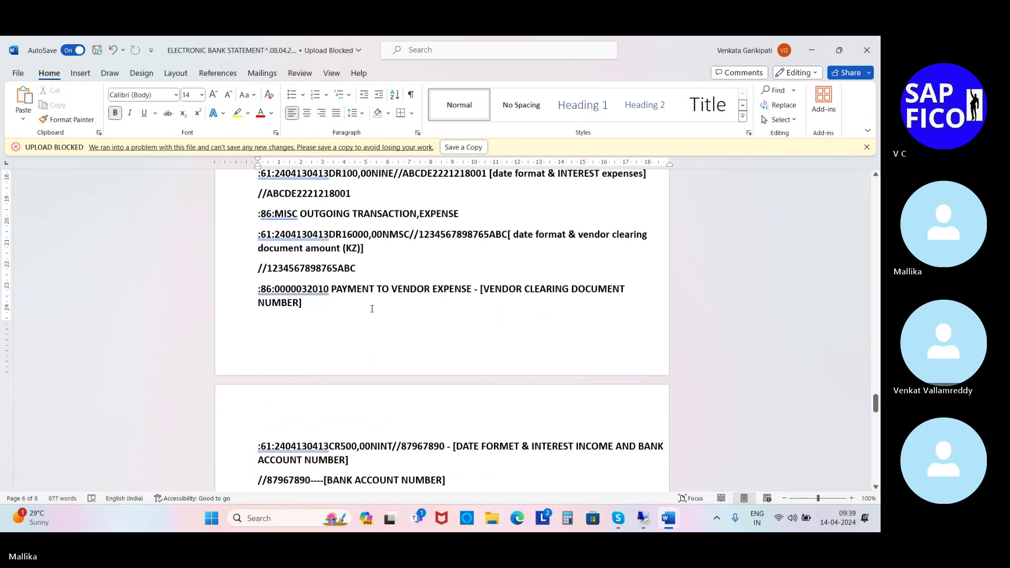
scroll(372, 309, down, 2)
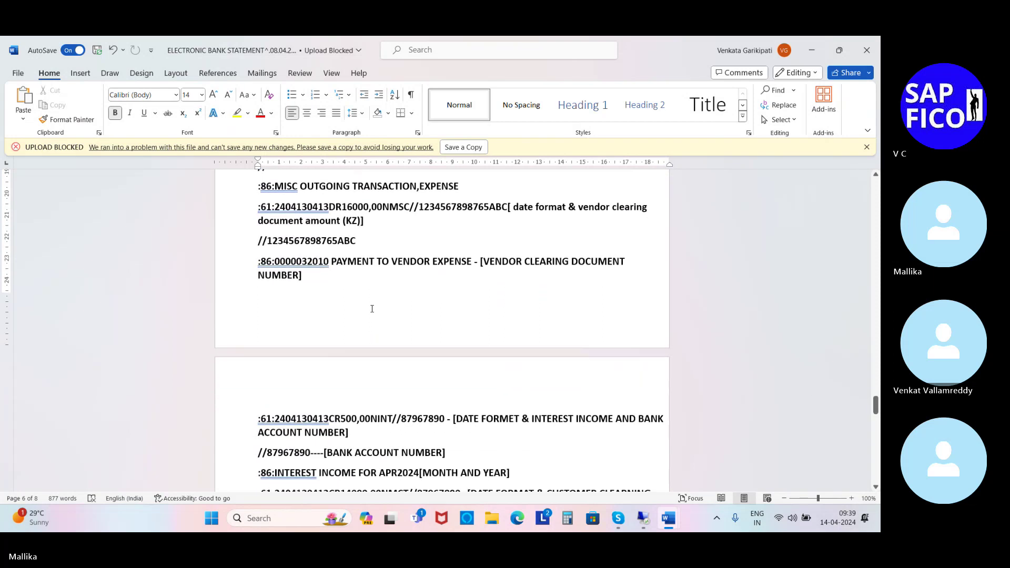
scroll(372, 309, down, 1)
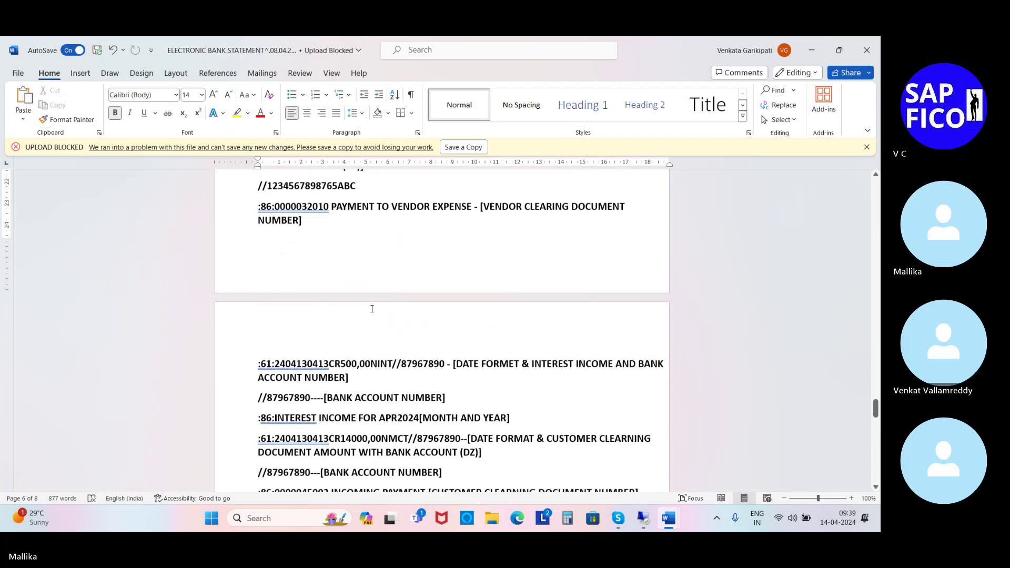
scroll(372, 308, down, 1)
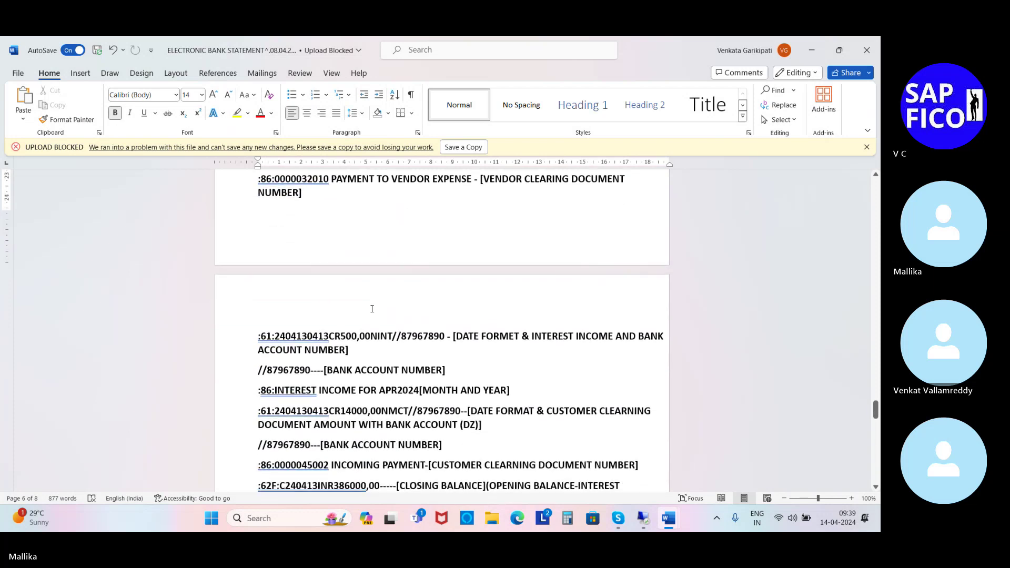
scroll(372, 309, down, 1)
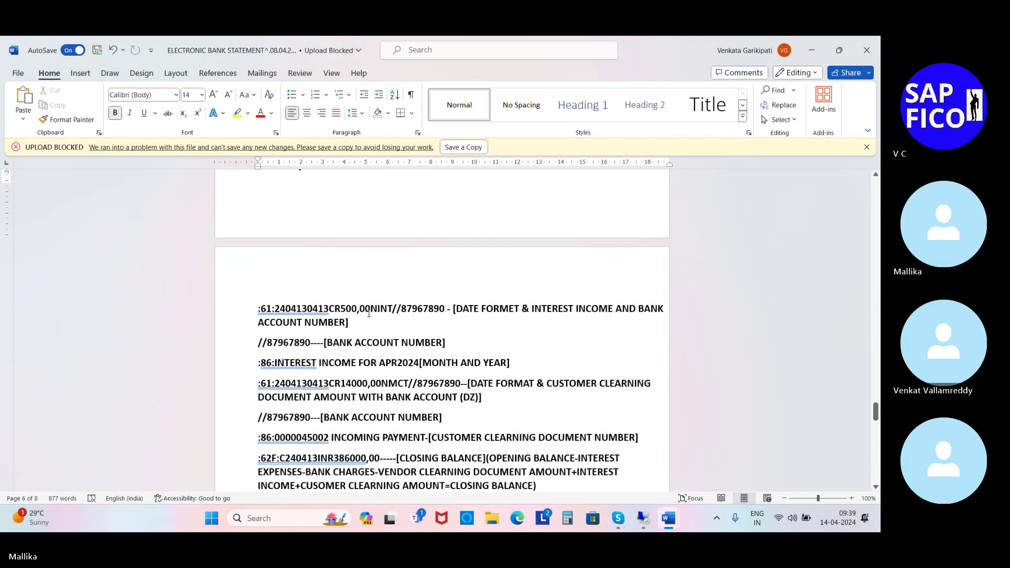
scroll(379, 314, down, 1)
scroll(399, 327, down, 1)
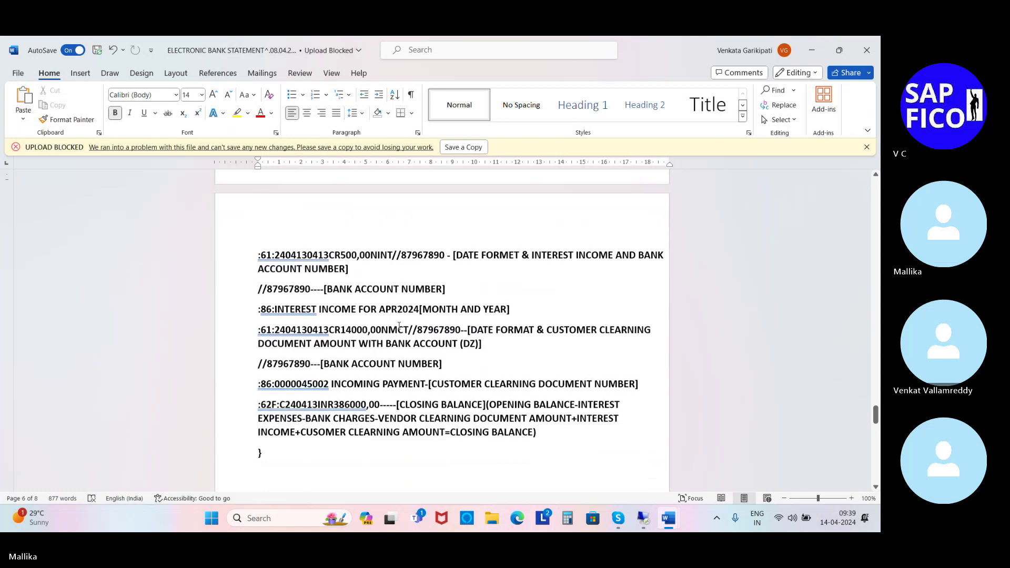
scroll(399, 327, down, 1)
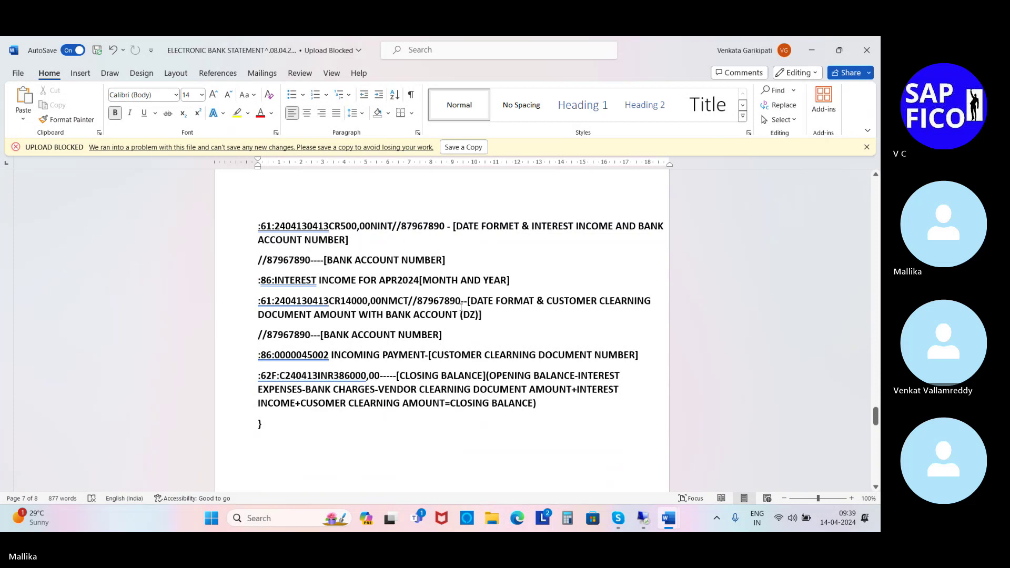
- Remove the empty lines between the closing brace of the MT940 text and the "eg:-" balance calculation
scroll(461, 308, down, 1)
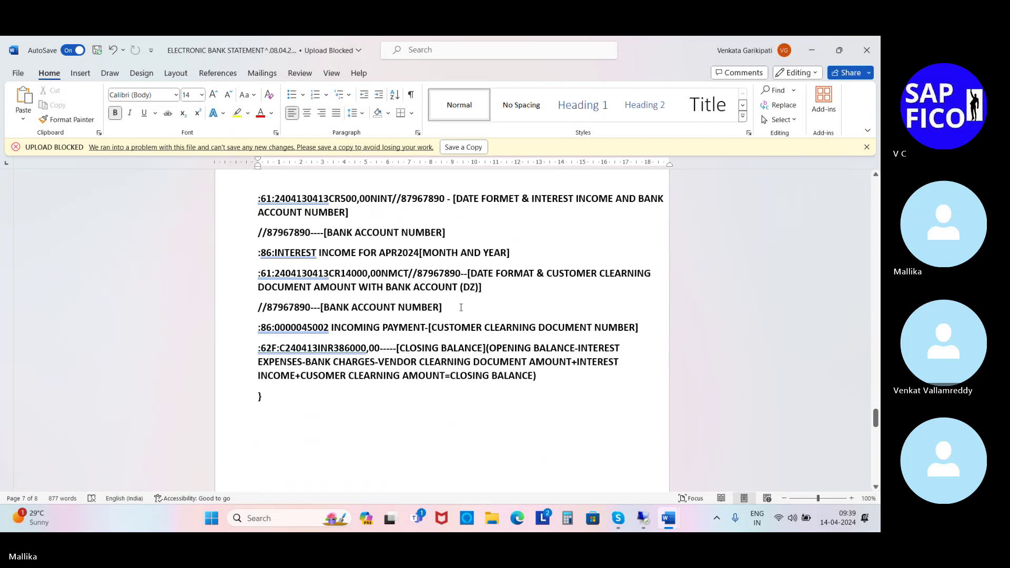
scroll(584, 375, down, 2)
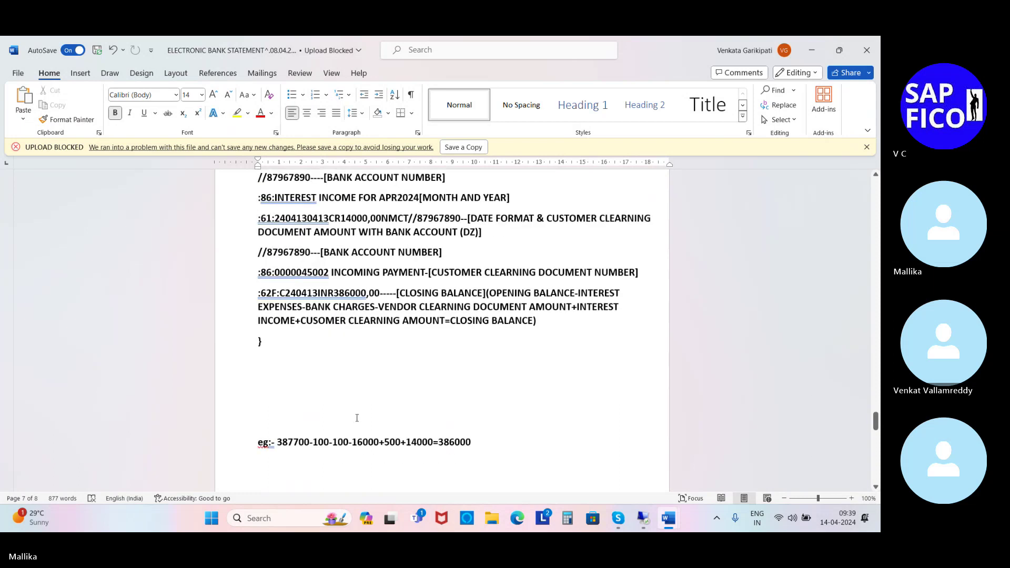
click(282, 413)
key(BackSpace)
key(BackSpace)
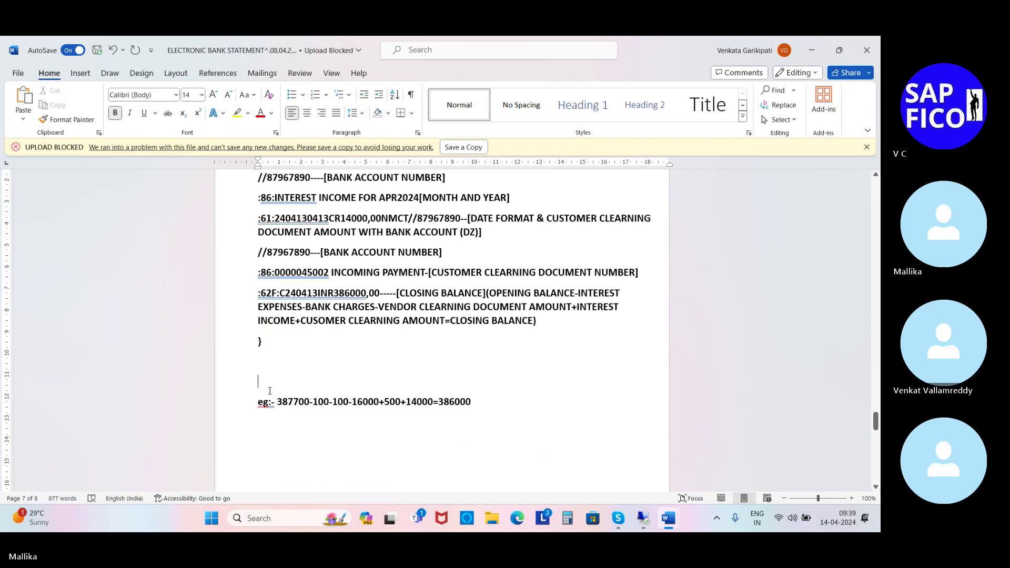
key(Delete)
key(BackSpace)
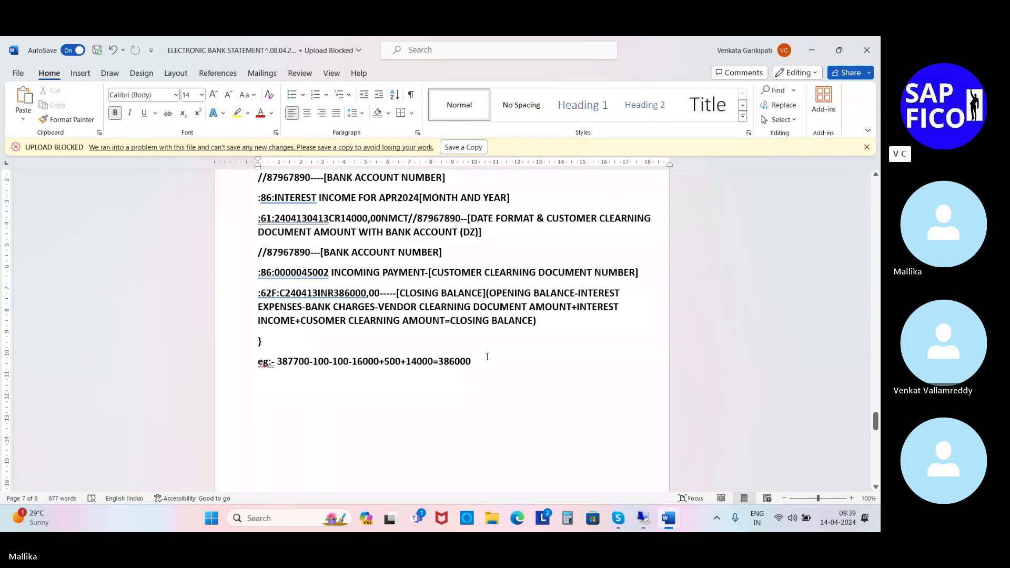
- Set the font size of the whole MT940 text under entry J, including the example calculation, to 11
scroll(487, 357, up, 15)
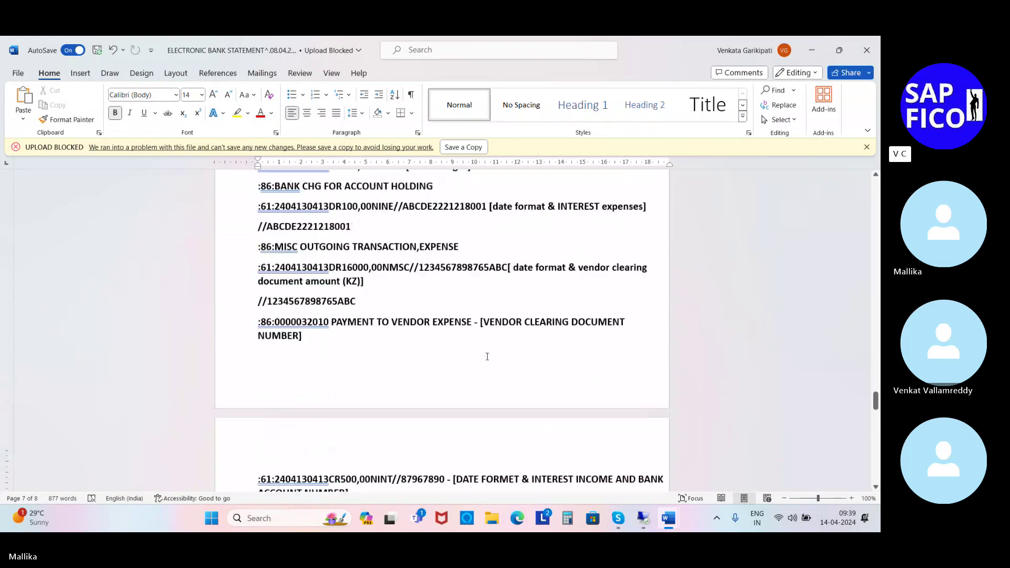
scroll(487, 357, up, 5)
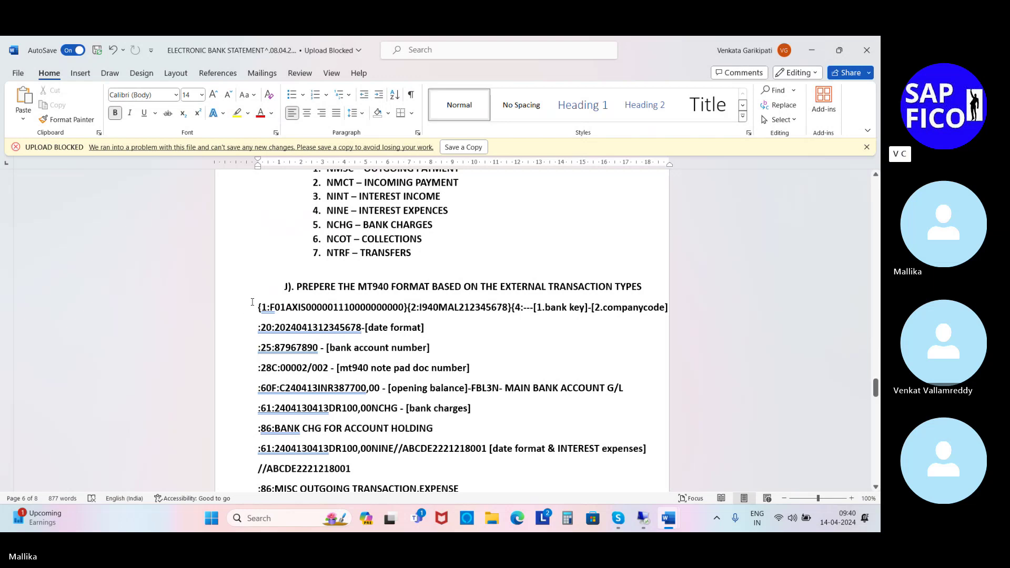
drag(252, 302, 480, 458)
click(202, 95)
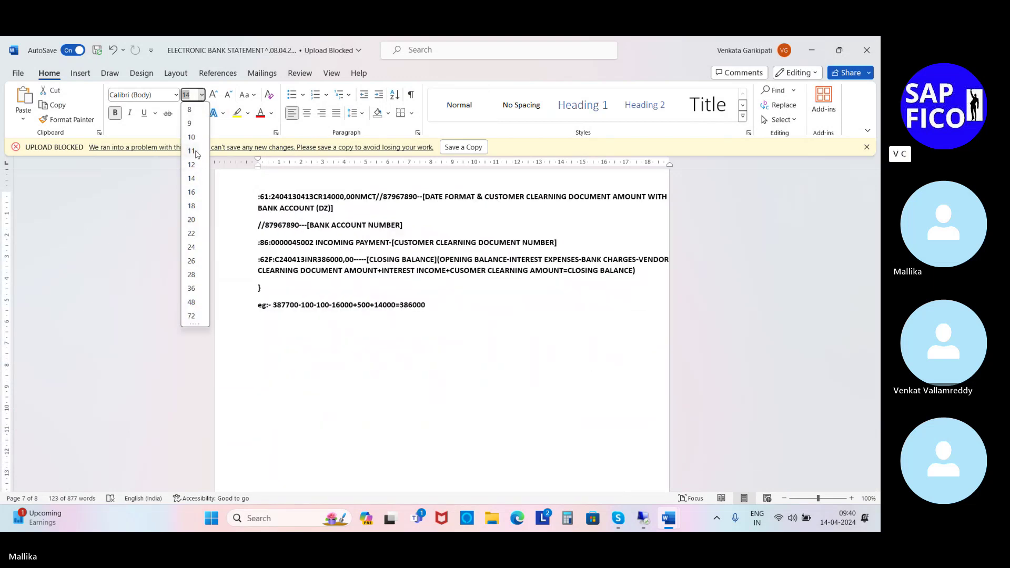
click(196, 166)
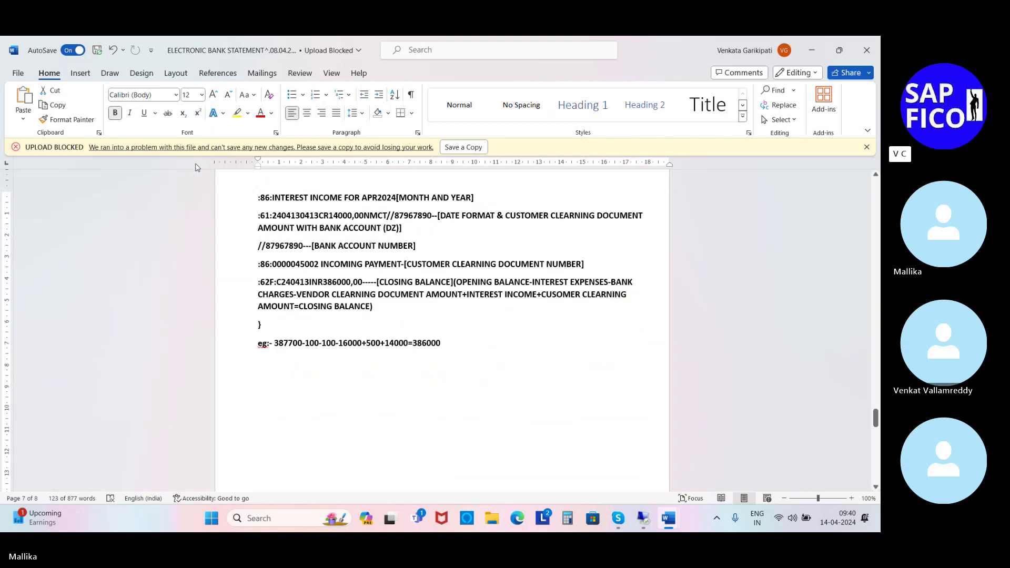
click(201, 95)
click(199, 157)
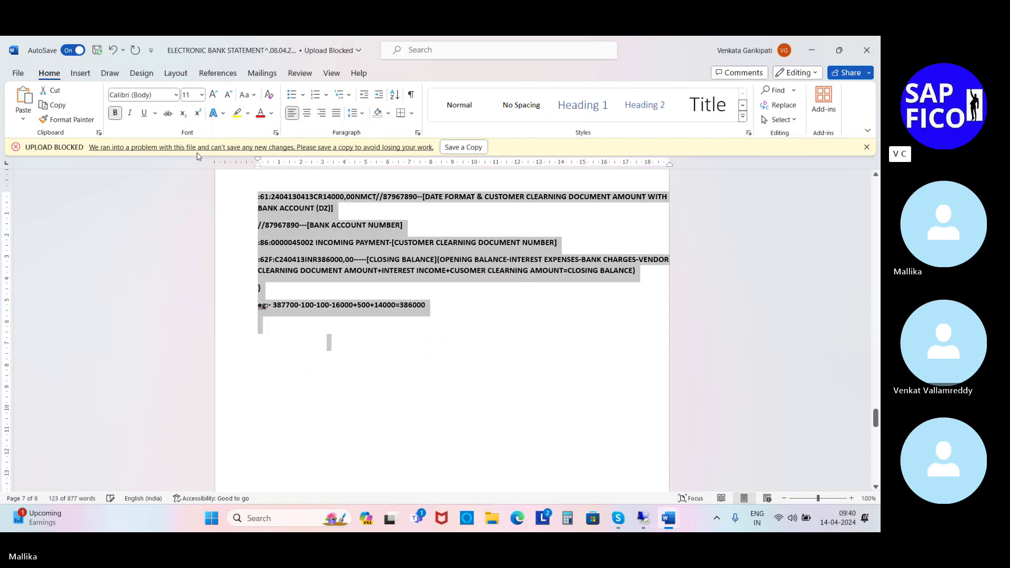
click(457, 316)
scroll(455, 314, up, 10)
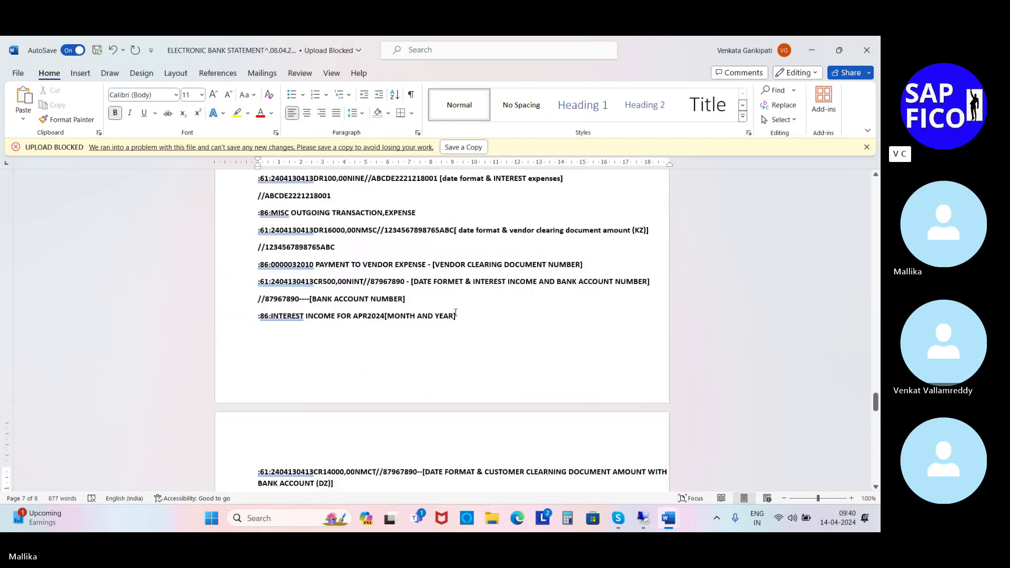
- Capitalise the notes on the :20: and :25: lines to read "Date format" and "Bank account number"
scroll(456, 313, up, 5)
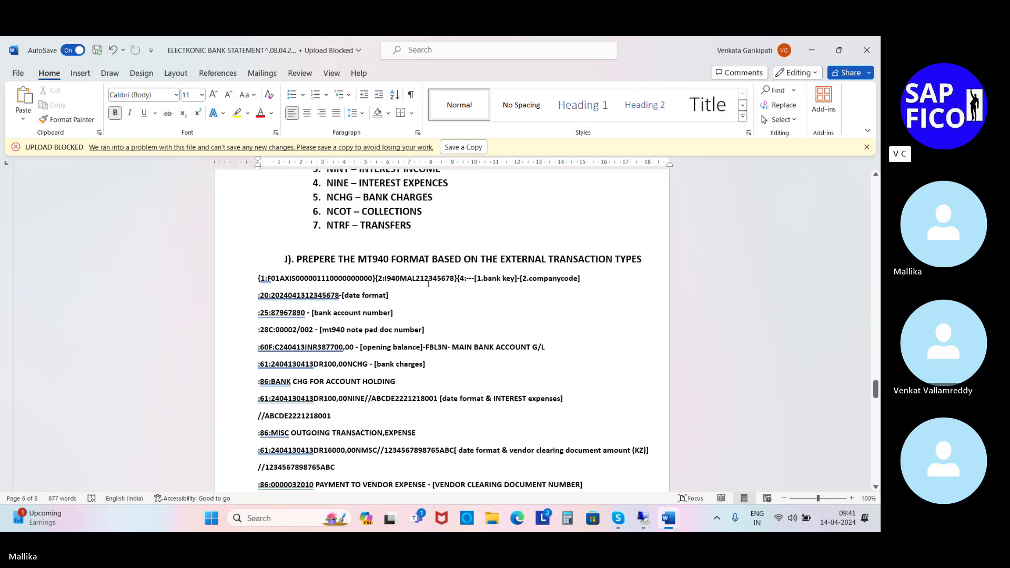
click(403, 294)
click(350, 295)
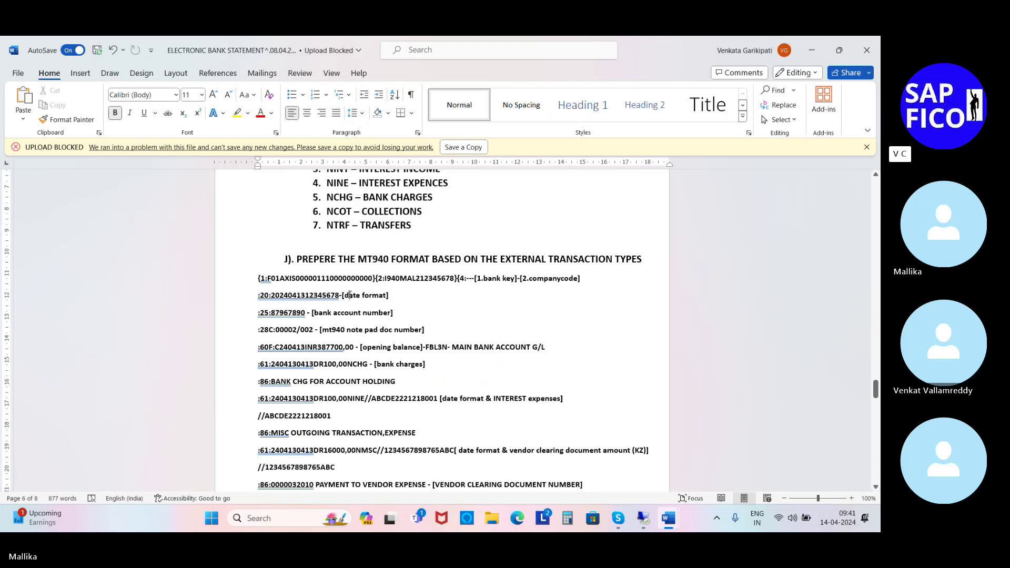
key(ctrl+z)
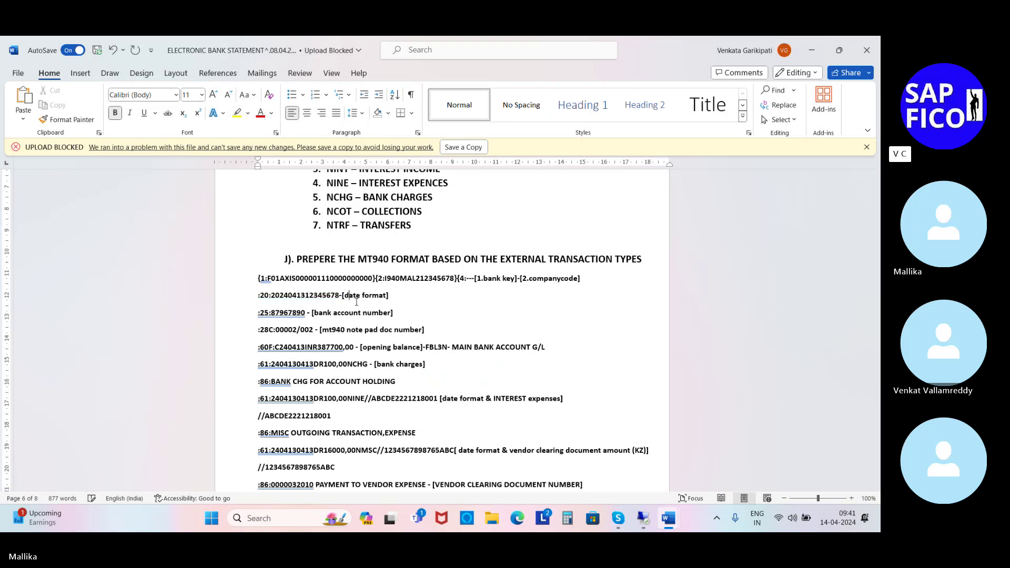
key(BackSpace)
text(D)
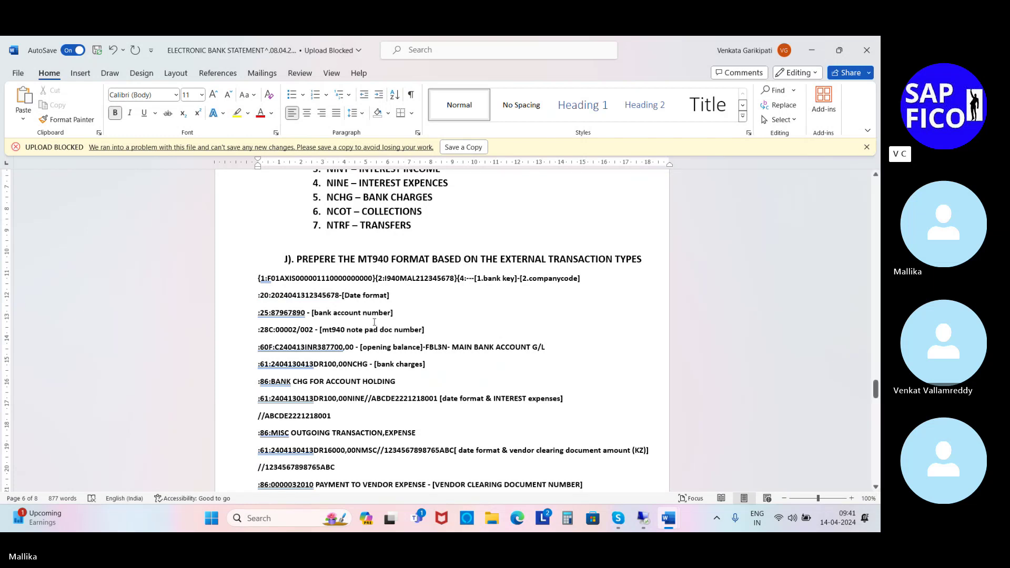
click(319, 312)
key(BackSpace)
text(B)
- Capitalise the :28C: note to start with "MT940" and the :60F: note to read "Opening balance"
click(334, 329)
key(BackSpace)
key(BackSpace)
text(MT)
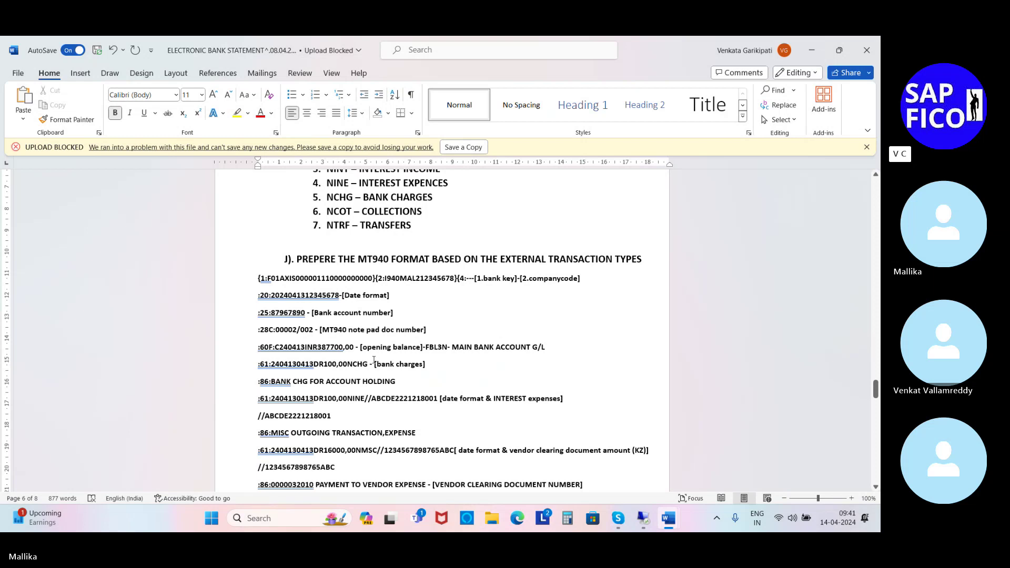
click(367, 347)
key(BackSpace)
text(O)
- Capitalise the NCHG line's note to "Bank charges" and the NINE line's note to start with "Date format"
scroll(440, 352, down, 2)
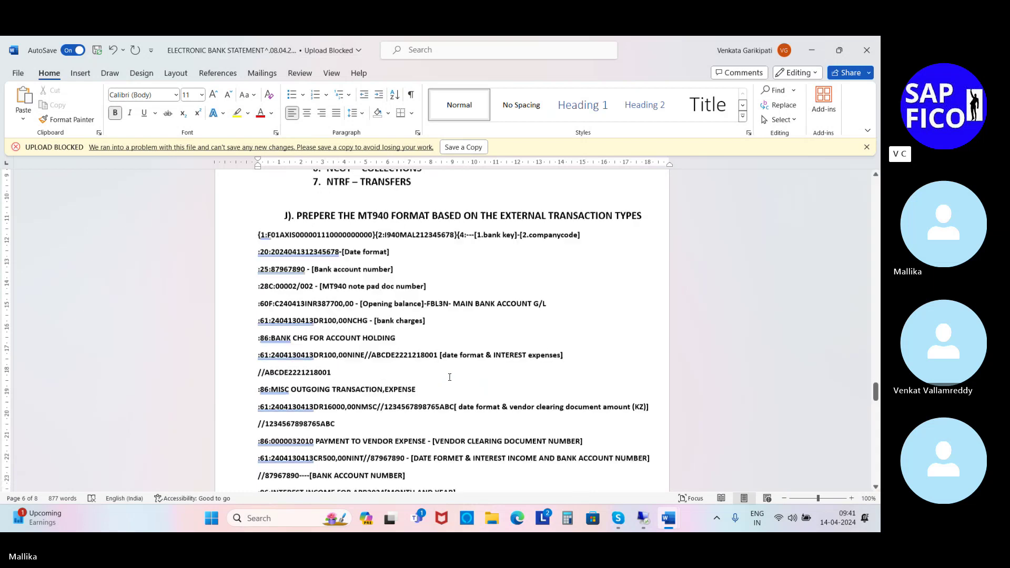
click(380, 309)
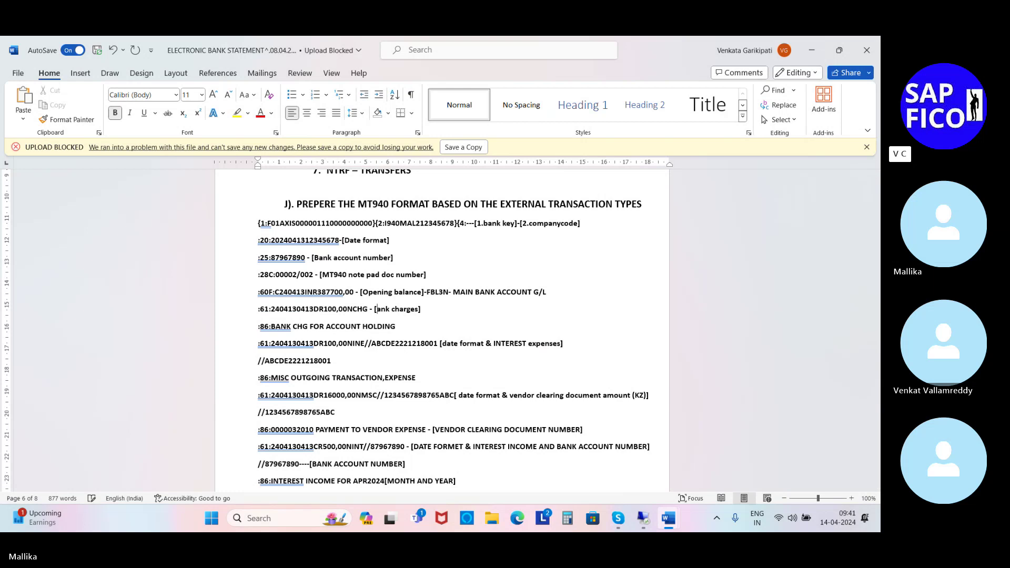
key(BackSpace)
text(B)
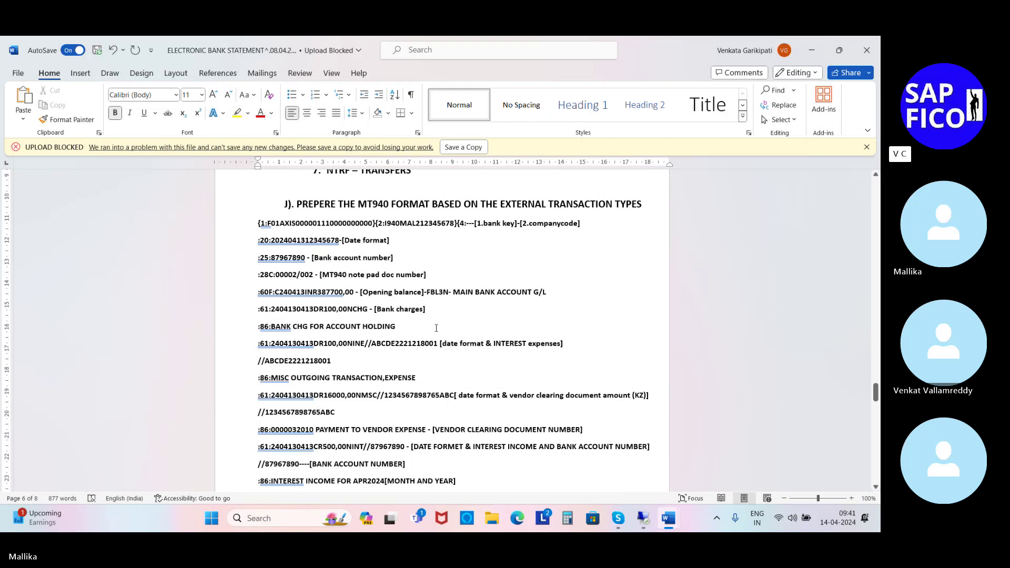
scroll(436, 328, down, 1)
scroll(436, 328, up, 1)
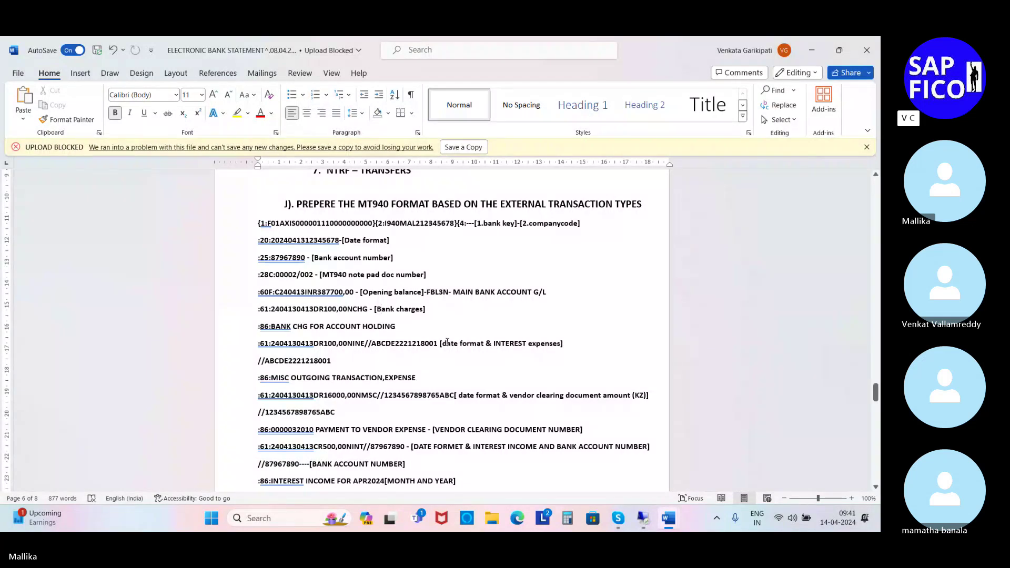
click(442, 343)
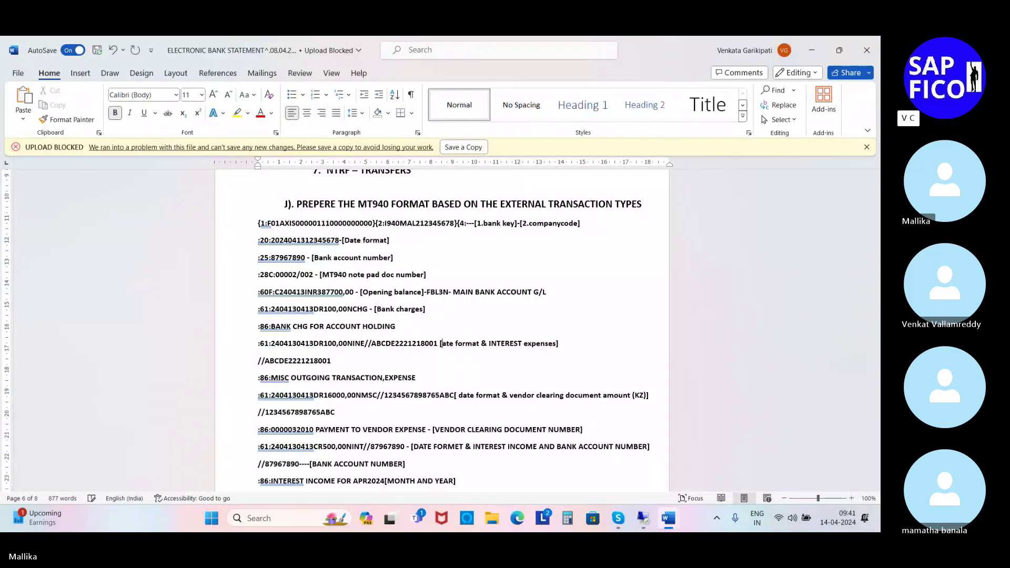
key(BackSpace)
text(D)
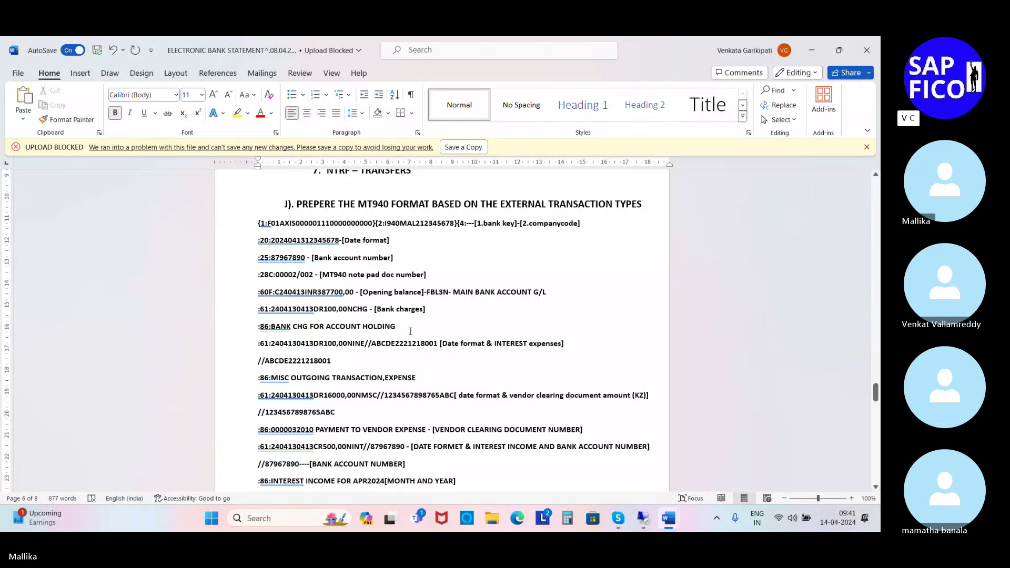
click(406, 326)
- Capitalise "Date" in the vendor clearing document amount note on the NMSC line
scroll(547, 347, down, 1)
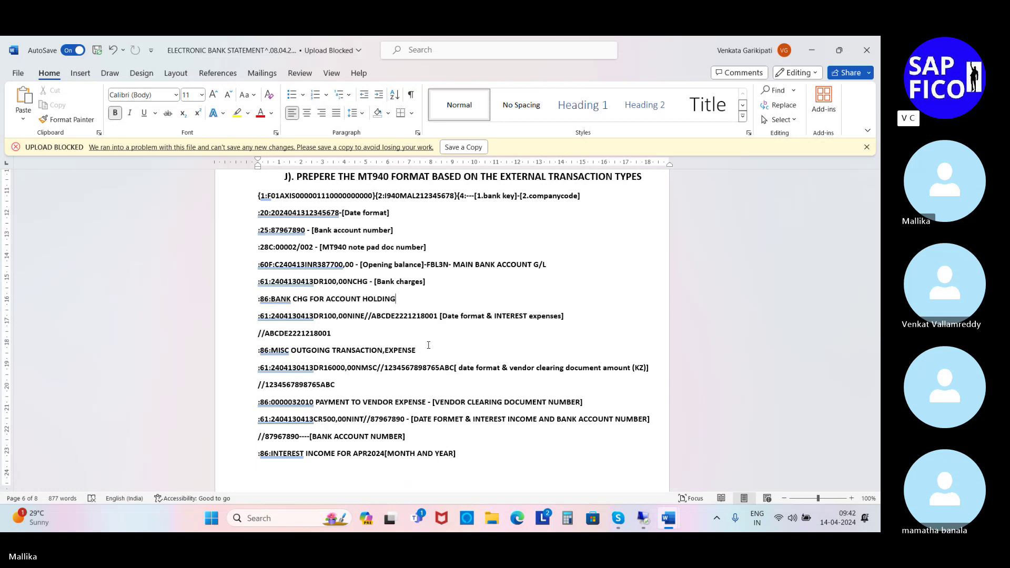
click(461, 368)
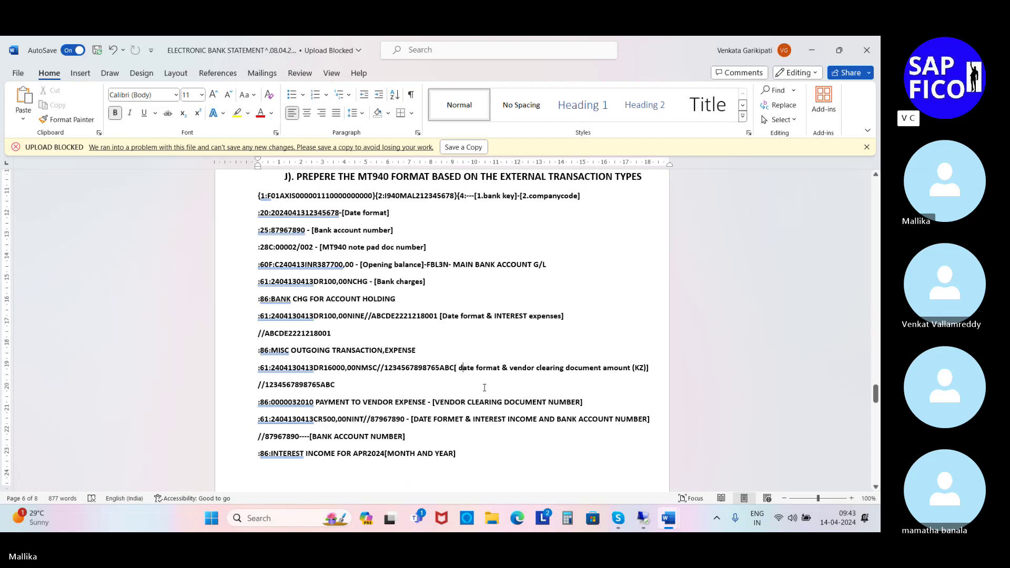
key(BackSpace)
text(D)
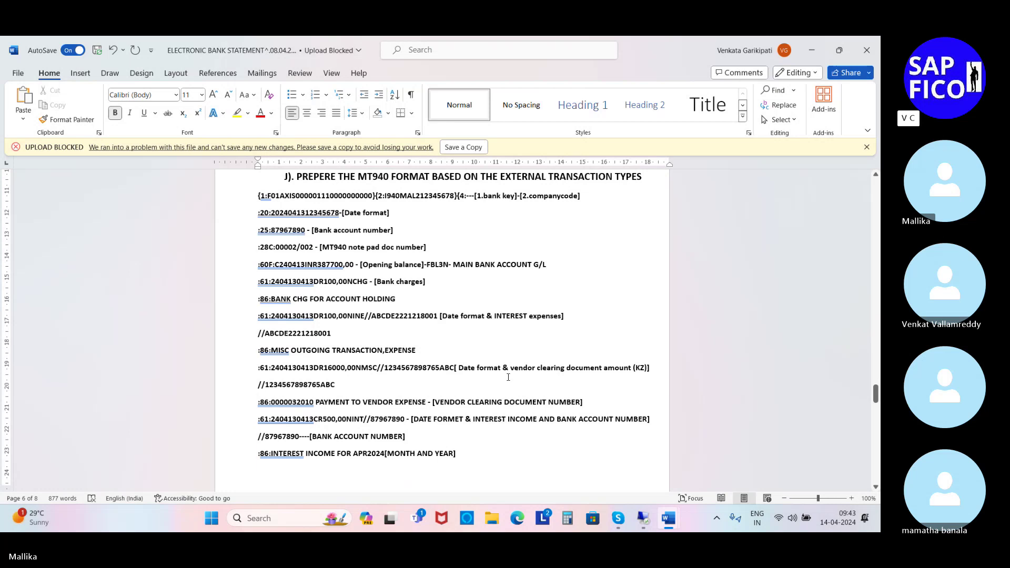
scroll(508, 377, down, 1)
scroll(508, 377, up, 1)
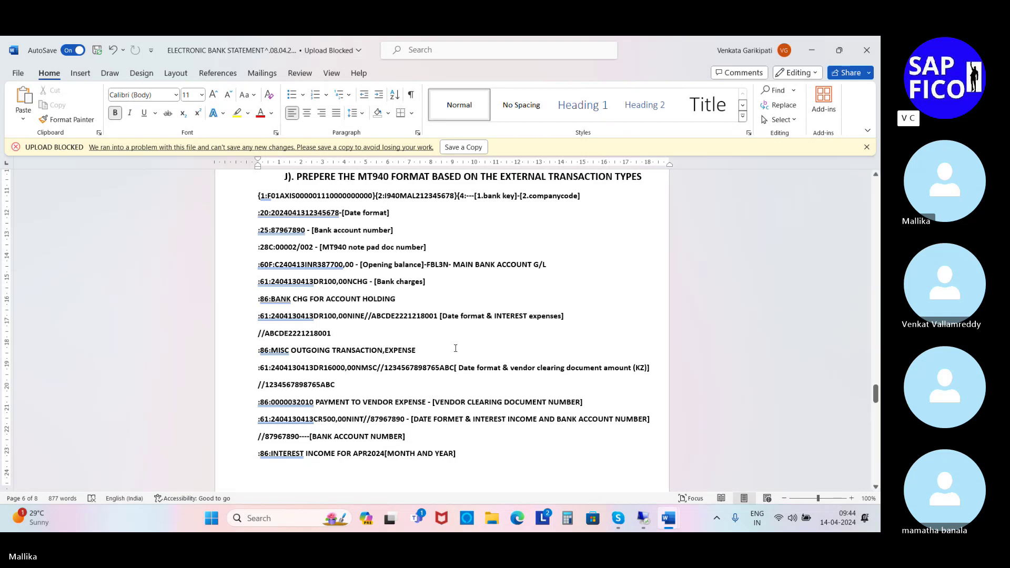
- Start a new entry labelled "K)." below the example calculation, leaving a blank line between them
scroll(456, 348, down, 4)
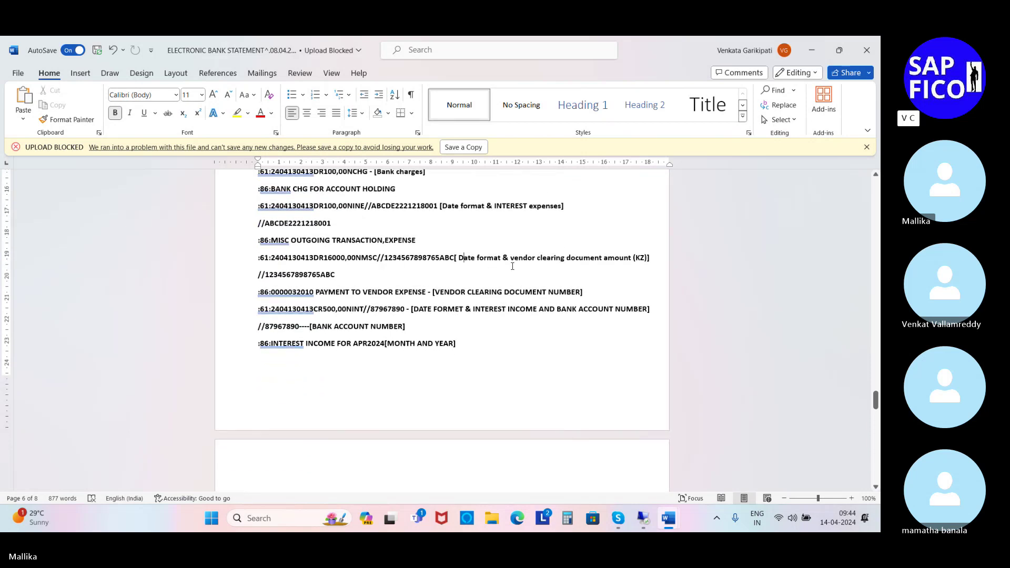
scroll(495, 267, down, 2)
scroll(519, 268, down, 1)
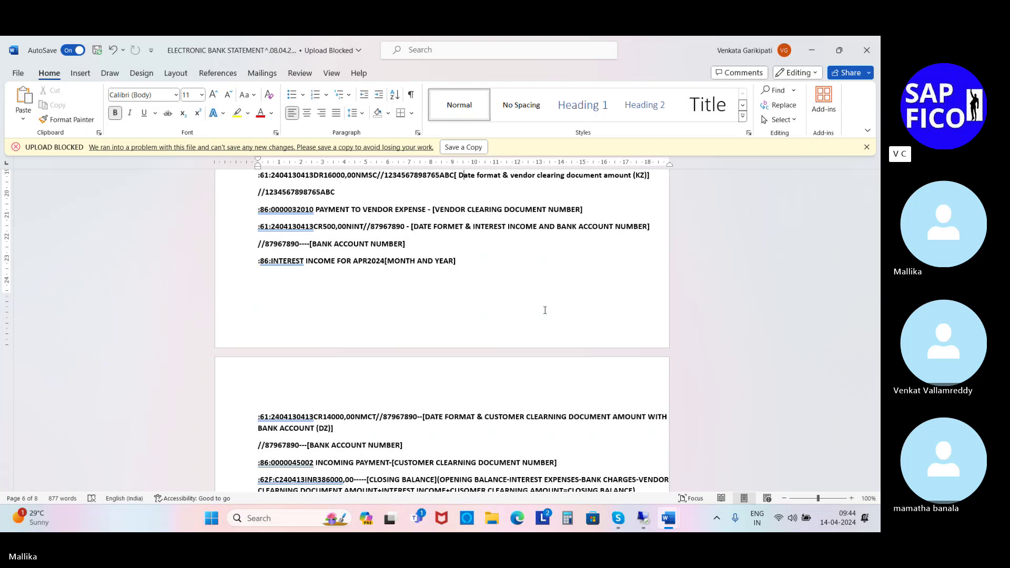
scroll(547, 293, down, 1)
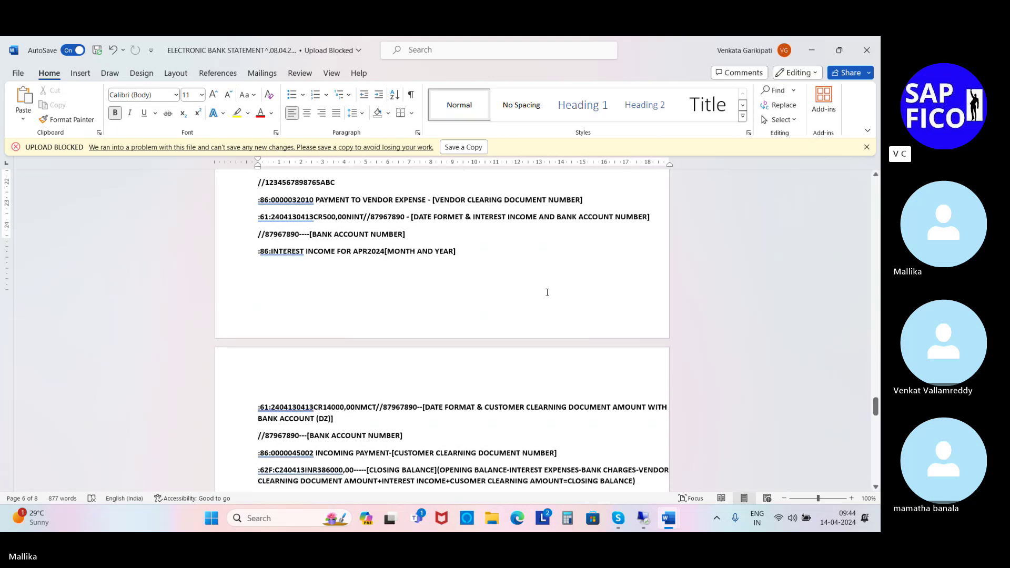
scroll(547, 293, down, 3)
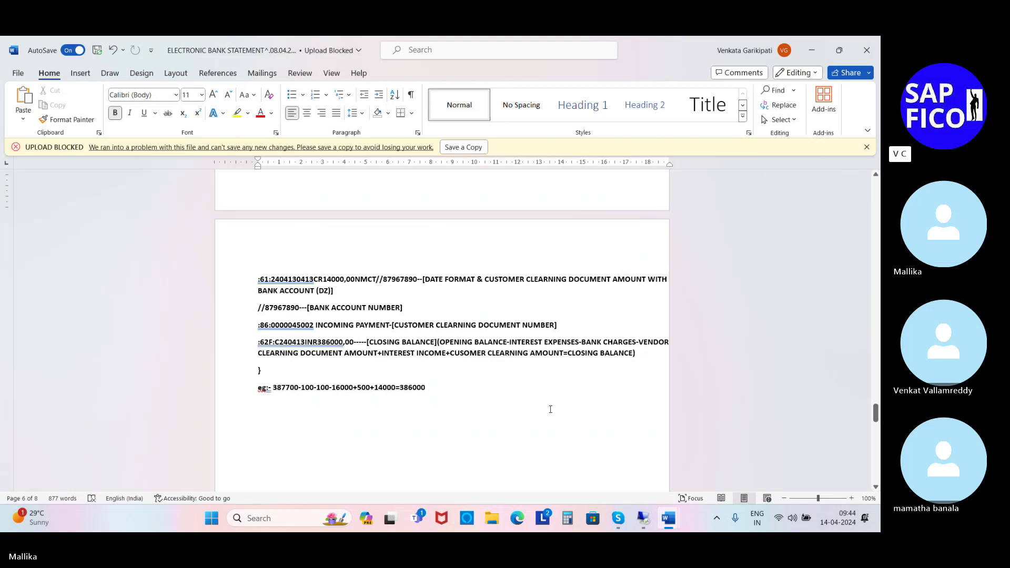
scroll(550, 409, down, 1)
click(440, 363)
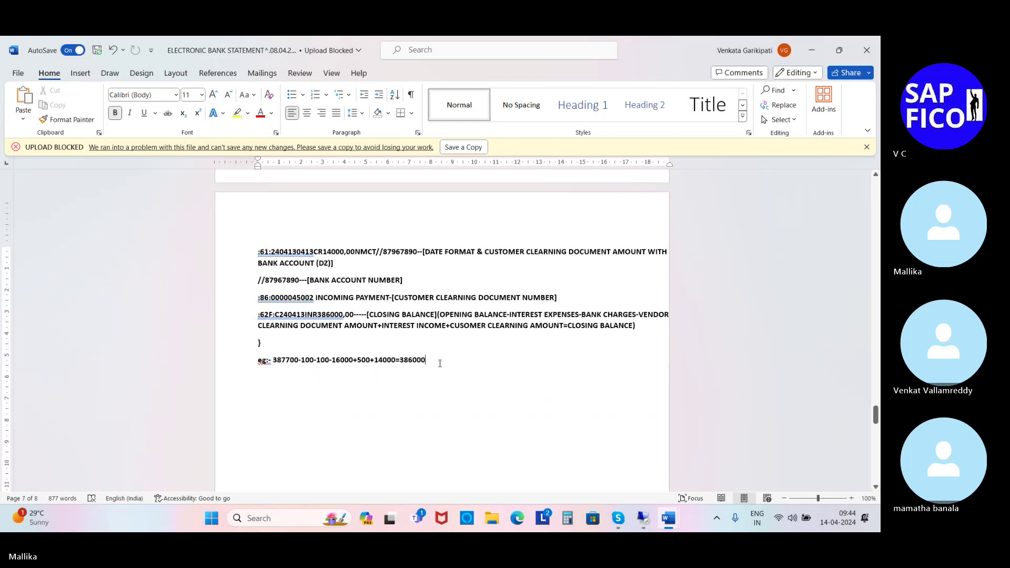
key(Return)
text(K)
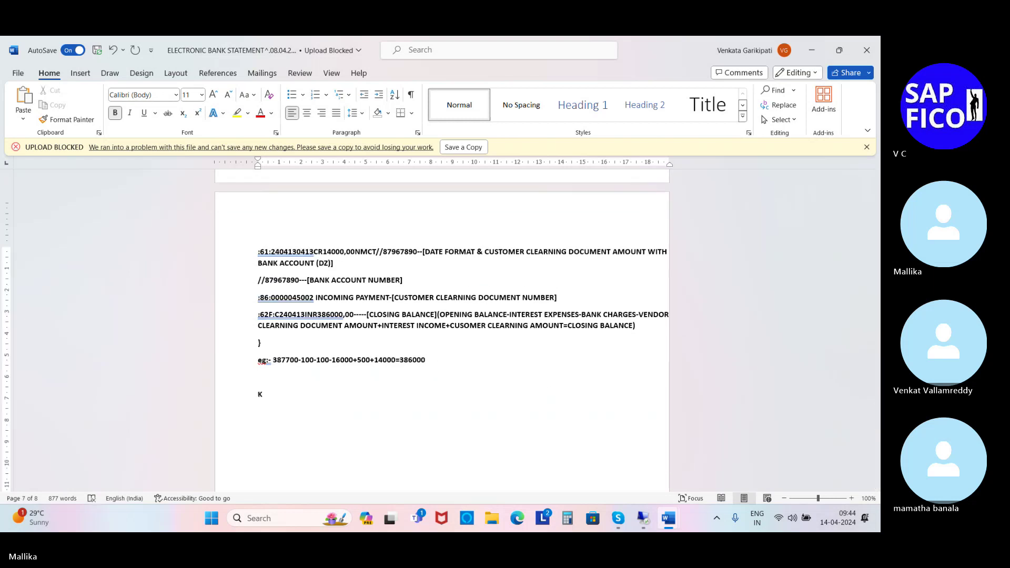
text().)
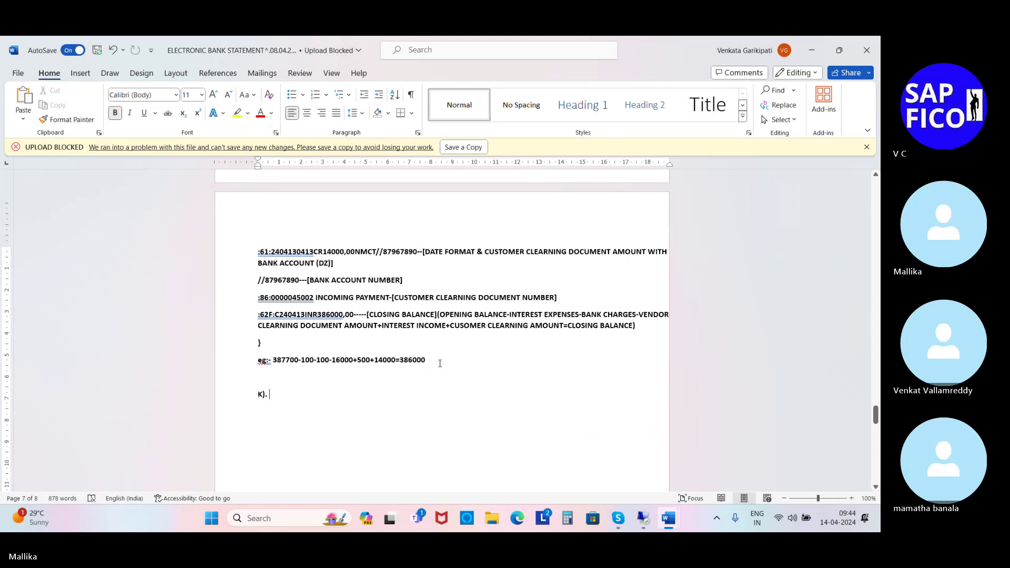
- Set the font size of the "K)." label to 14 and place the cursor after it
drag(258, 392, 284, 398)
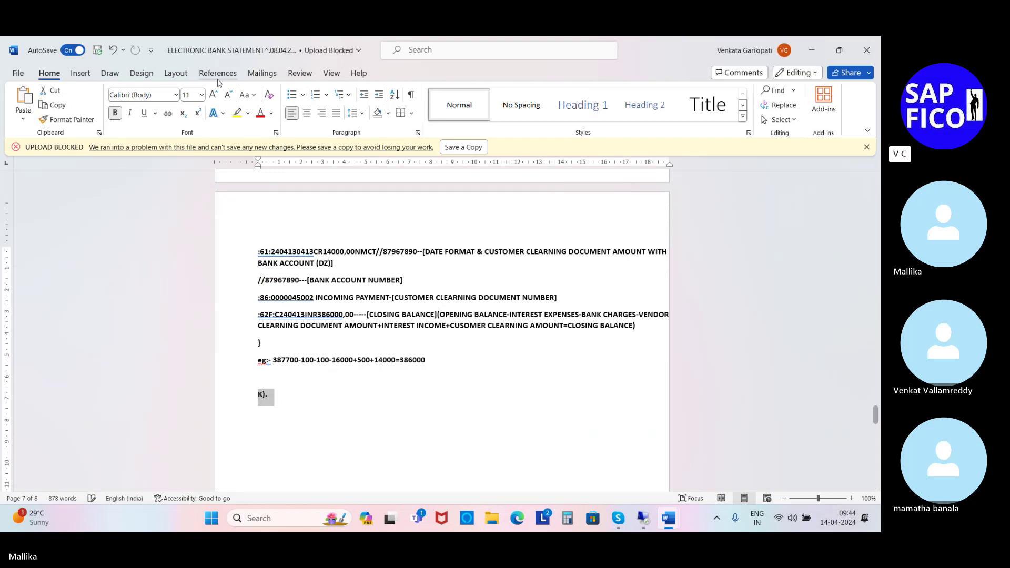
click(202, 95)
click(191, 179)
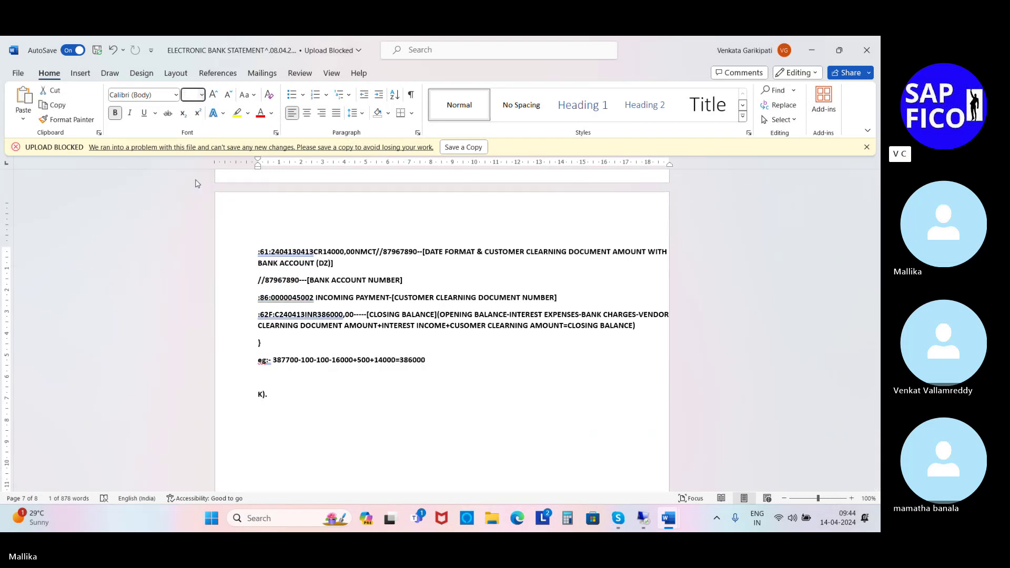
click(284, 398)
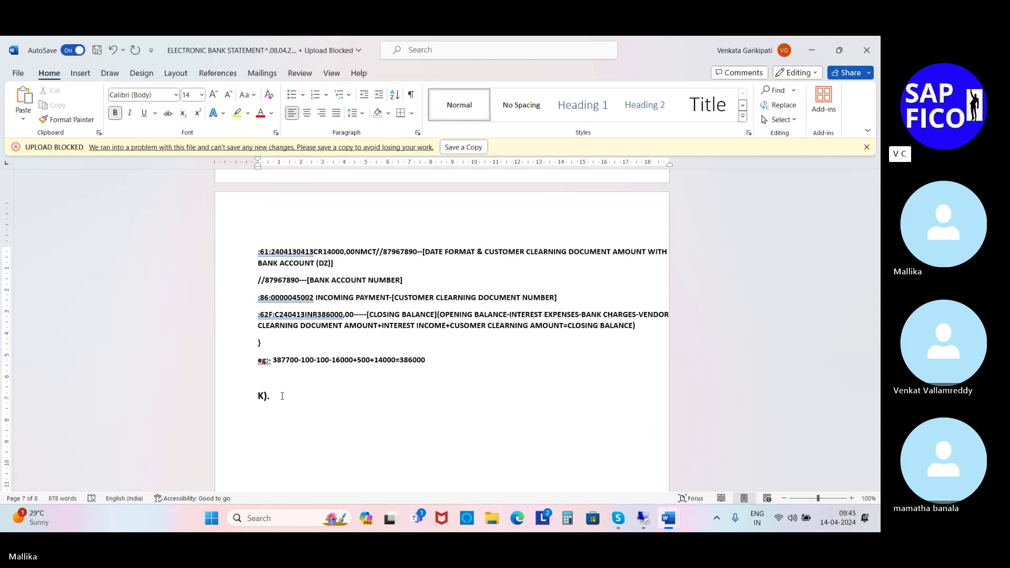
- Write the text of entry K as "POST VENDOR INVOICE (TRANSACTION CODE FB60)"
text(POST VENDOR INV)
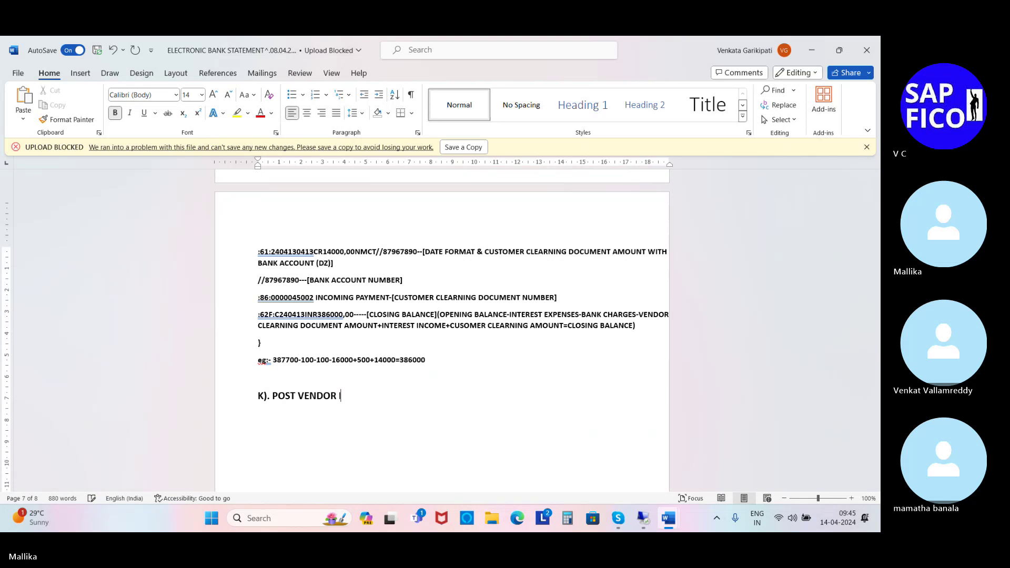
text(OICE)
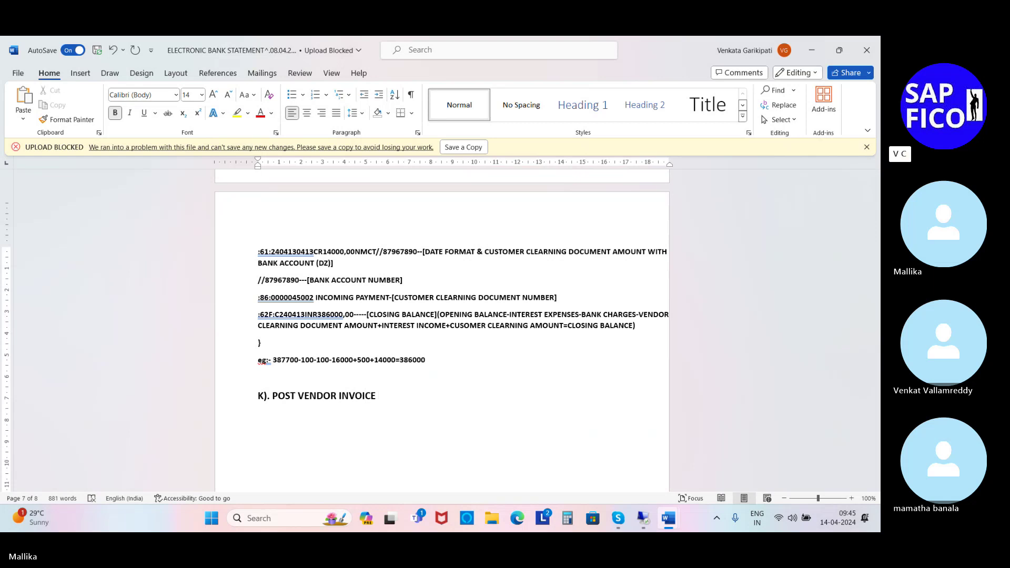
text(TR)
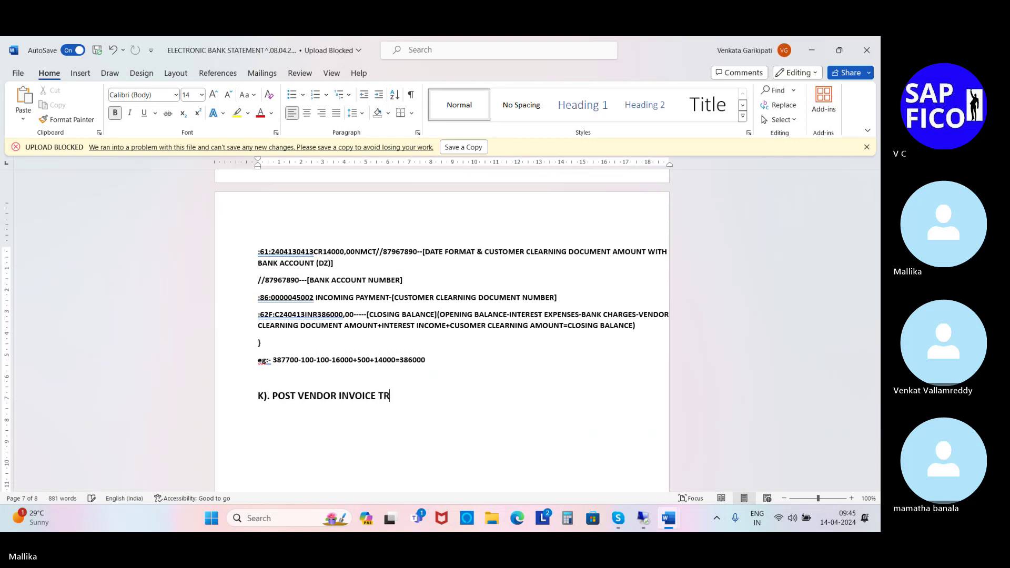
text(ANSACTION CODE FB)
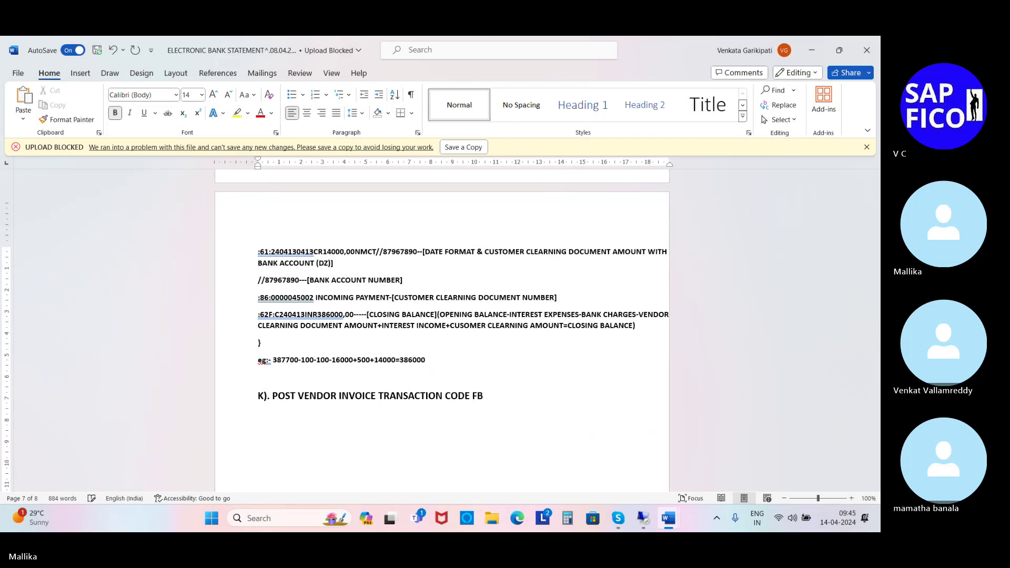
key(BackSpace)
text(B60))
click(379, 396)
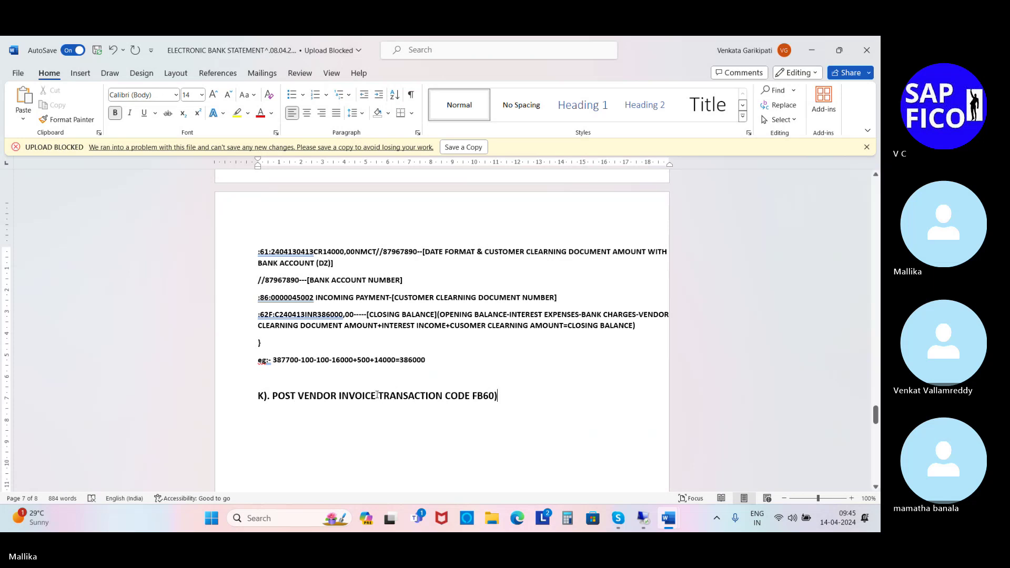
text(()
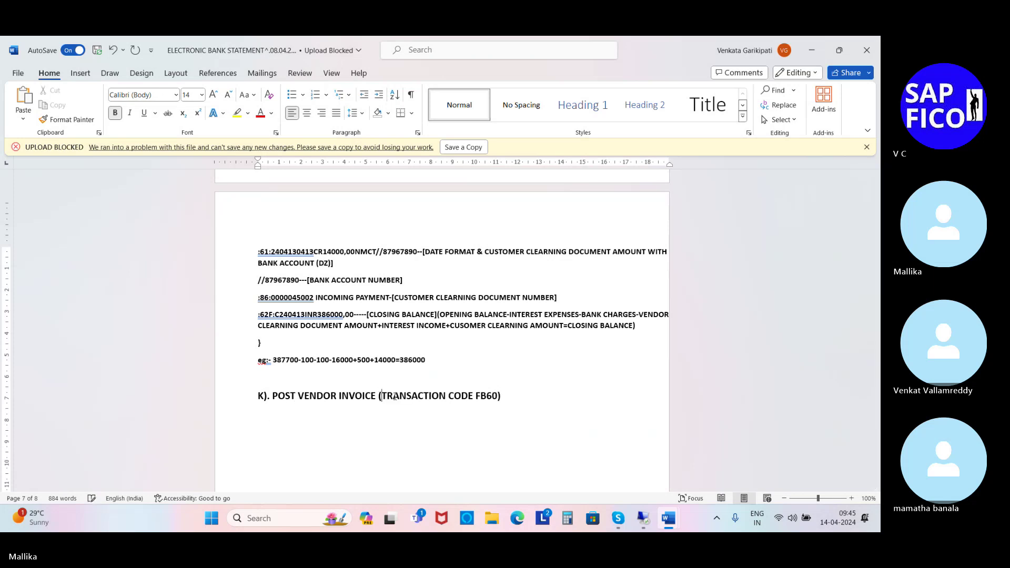
- Add a new entry below K reading "L). PROCESS OUTGOING PAYMENT", with an extra space after the label
click(522, 399)
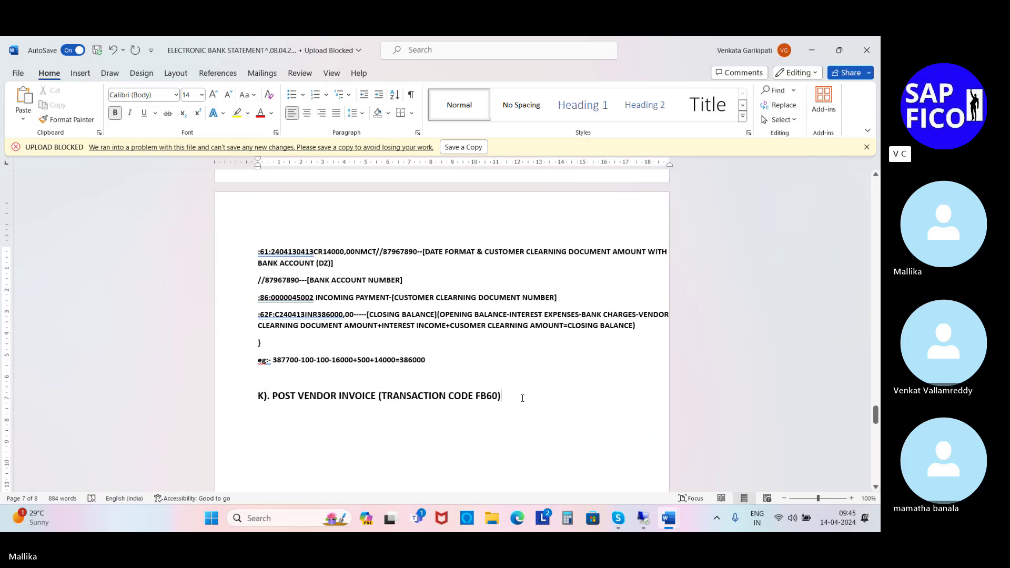
key(Return)
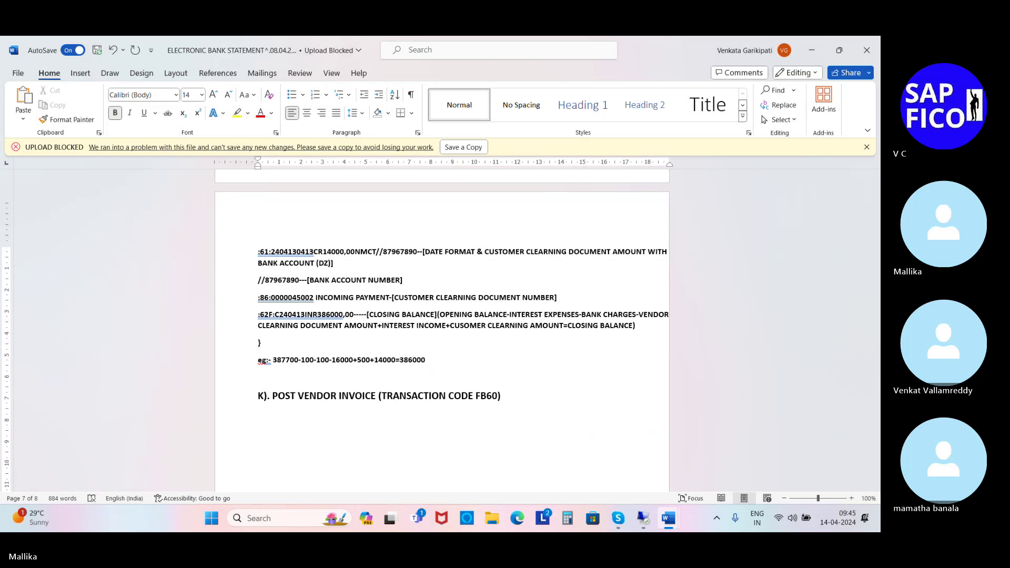
text(L). OUTGOING)
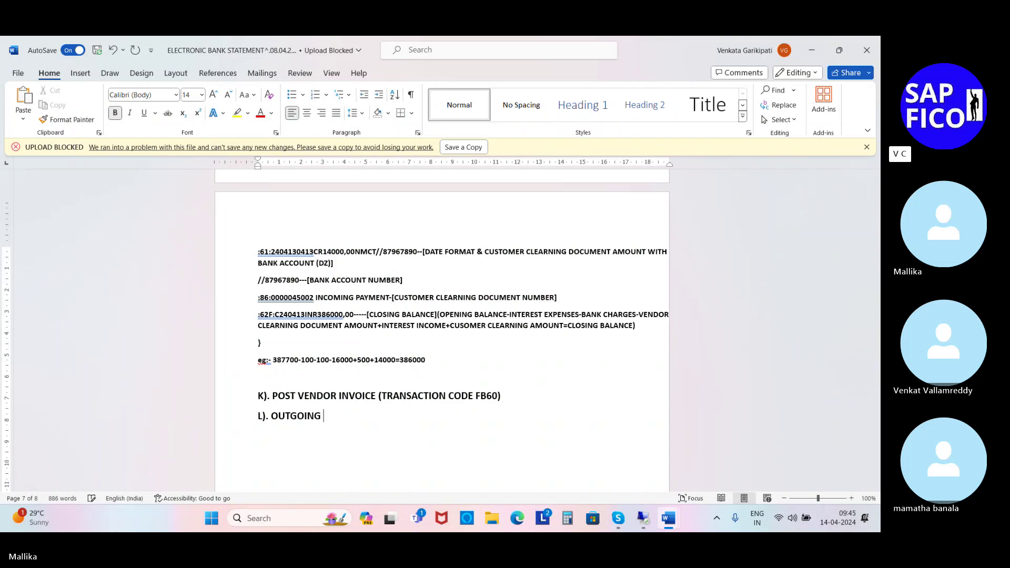
key(BackSpace)
key(BackSpace)
key(BackSpace)
key(BackSpace)
key(BackSpace)
key(BackSpace)
key(BackSpace)
key(BackSpace)
key(BackSpace)
text(PROCESS )
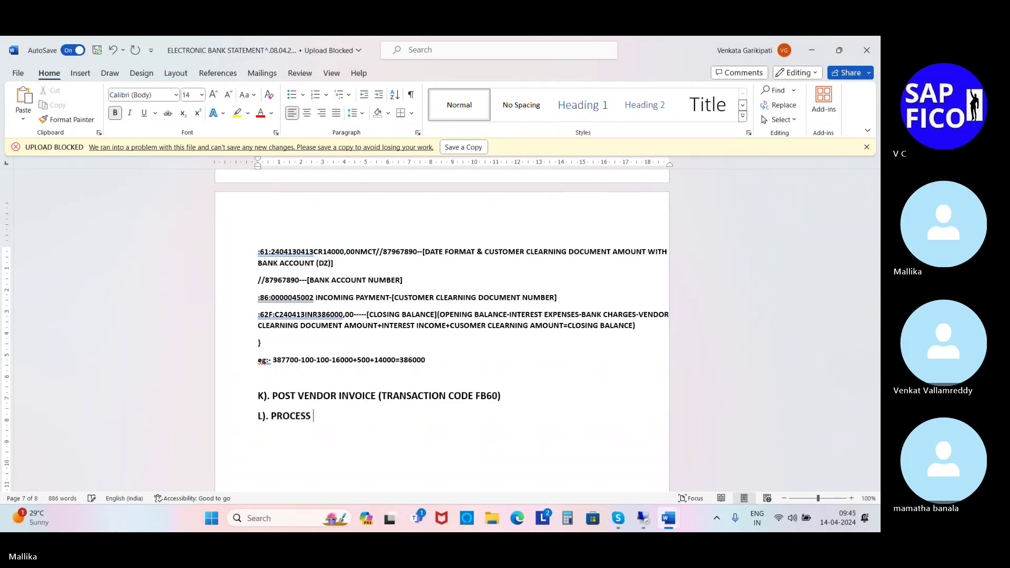
text(OUTGOI)
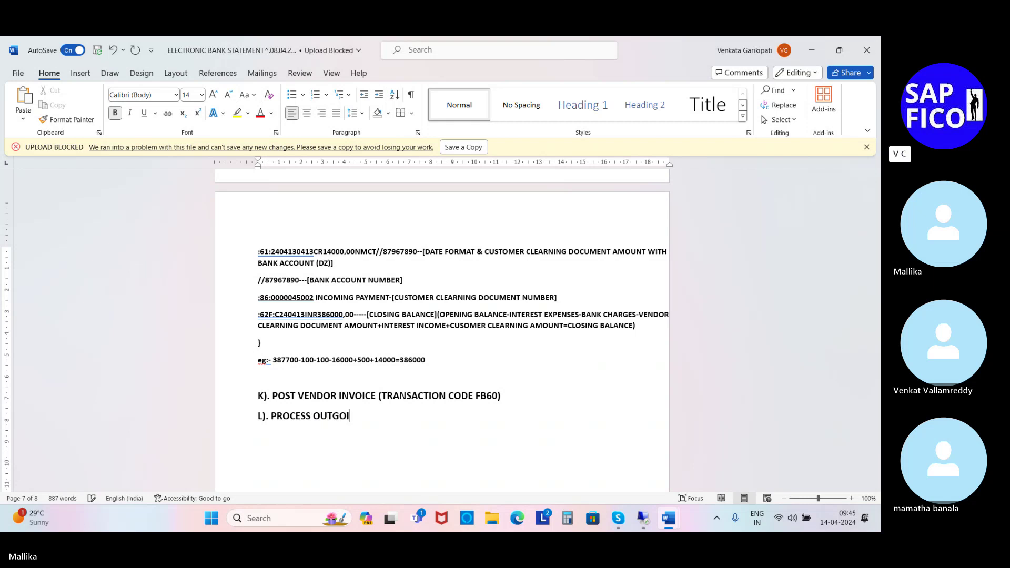
text(NG PAYMENT)
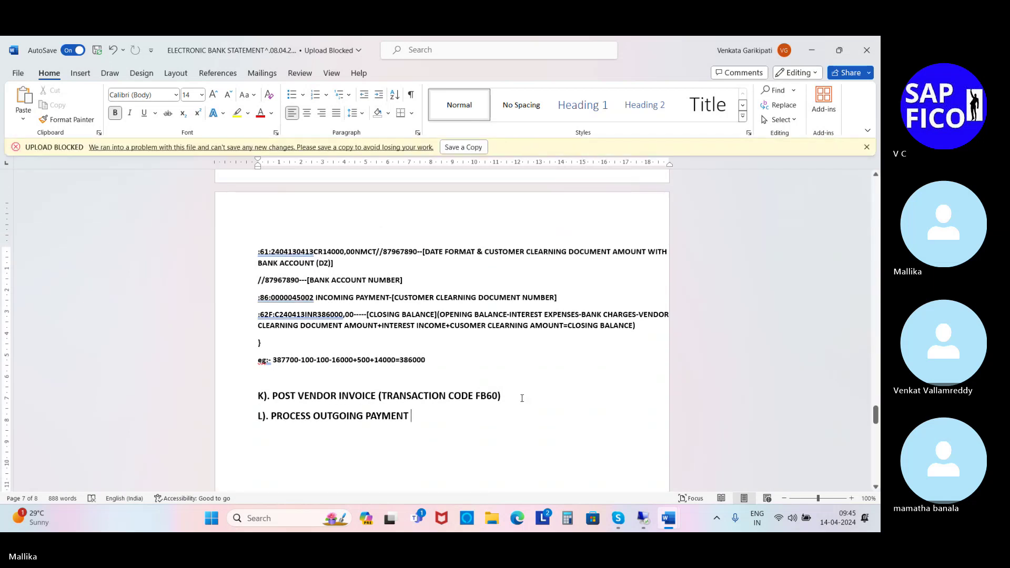
click(272, 416)
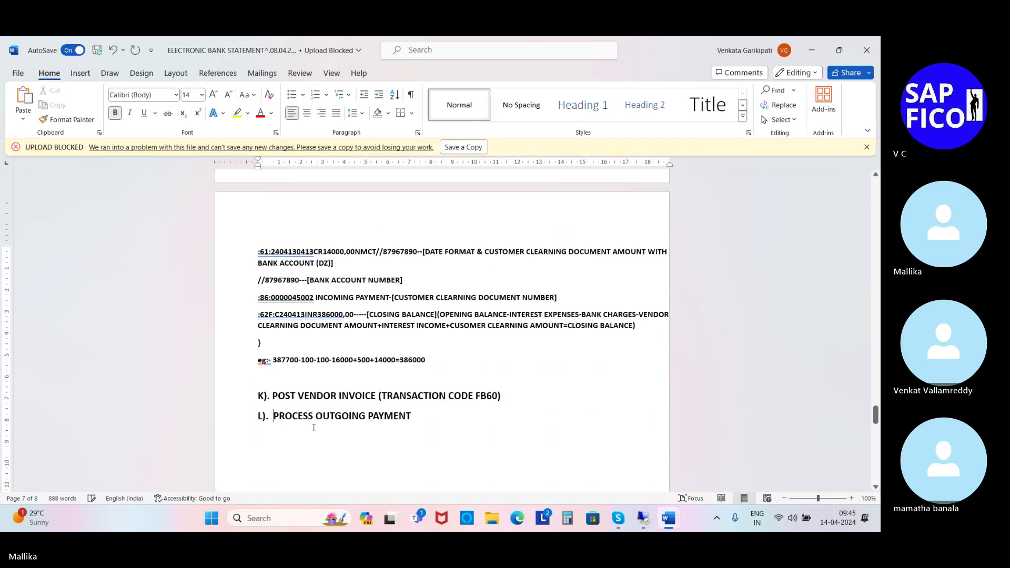
click(424, 412)
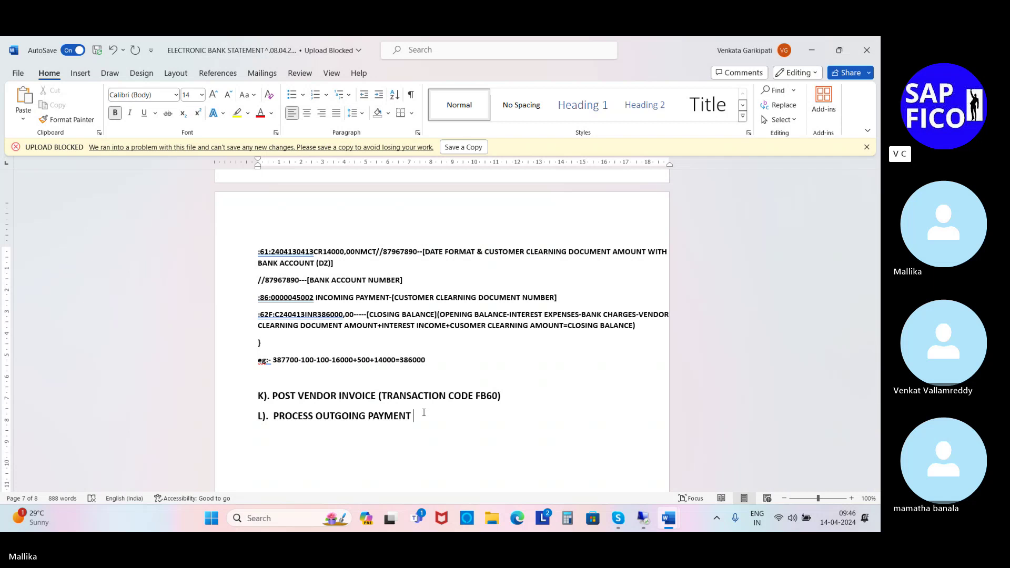
- Complete entry L with "(TRASACTION CODE F110/F-28)" after the outgoing payment text
text(TRASACTION CO)
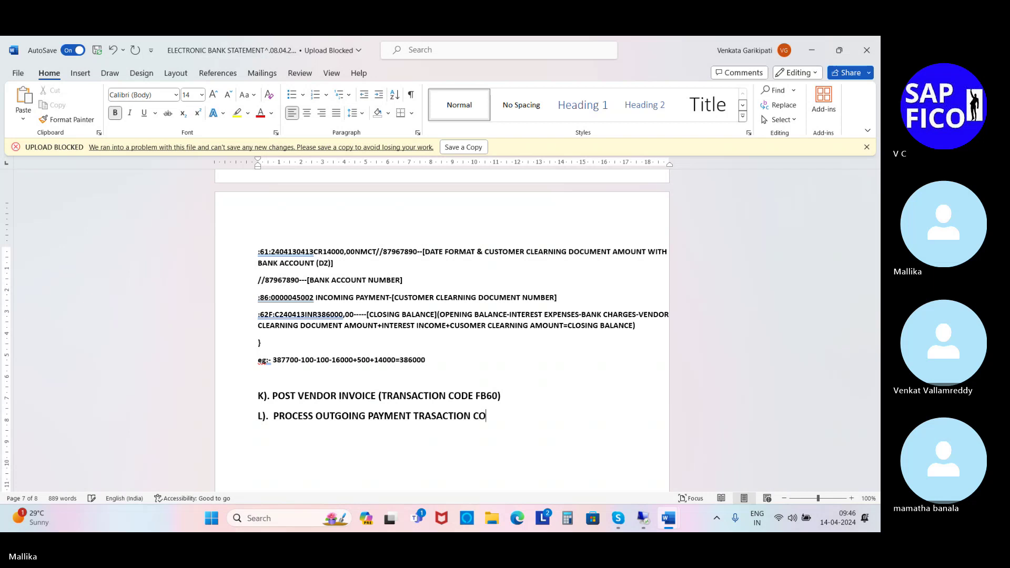
text(DE F110/F-53))
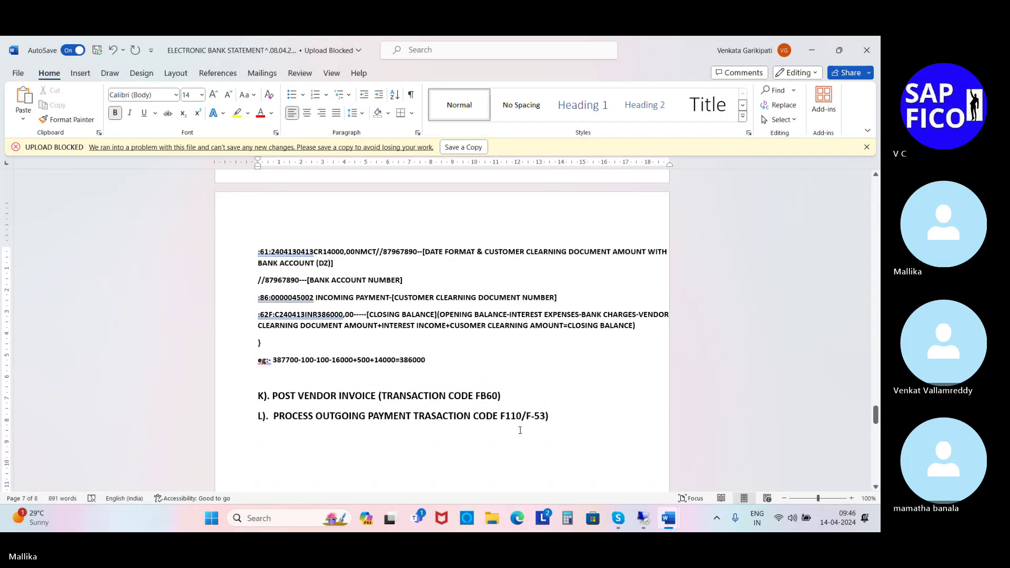
key(BackSpace)
key(BackSpace)
click(415, 416)
text(()
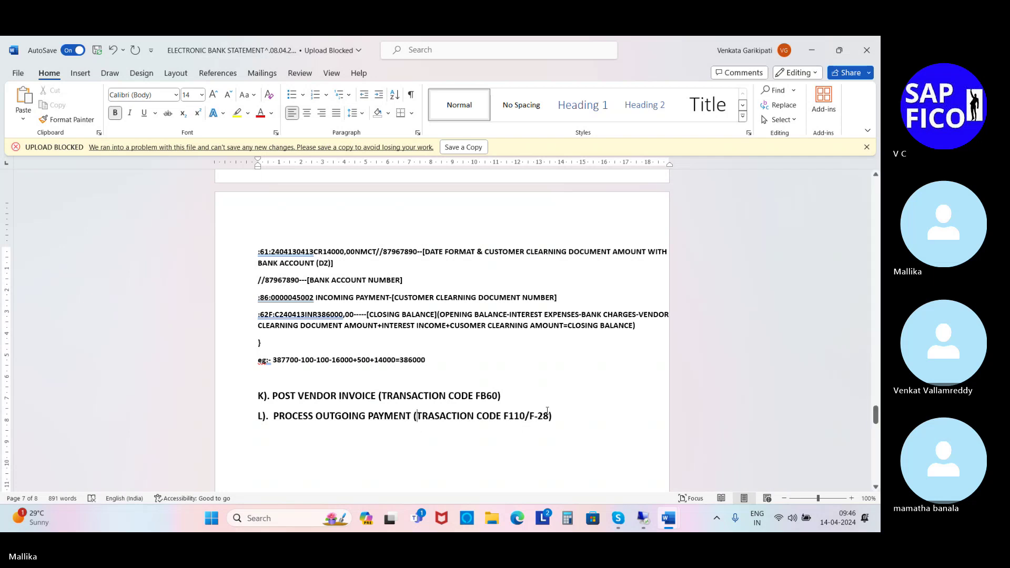
- Add a new entry below L reading "M). BANK STATEMENT RECONCILATION (TRANSACTION CODE FF_5)"
click(563, 416)
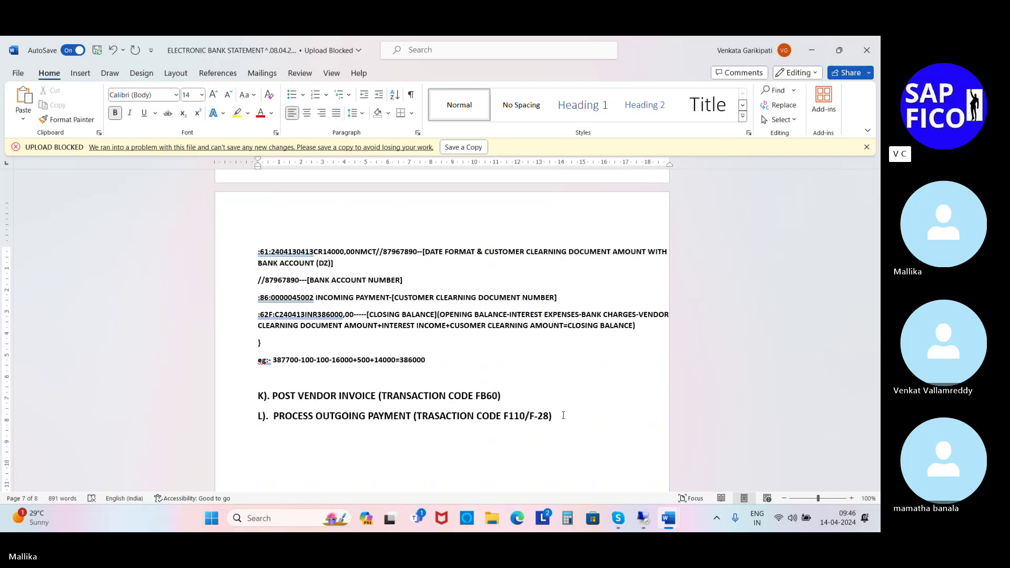
key(Return)
text(M). BANK STATEMEN)
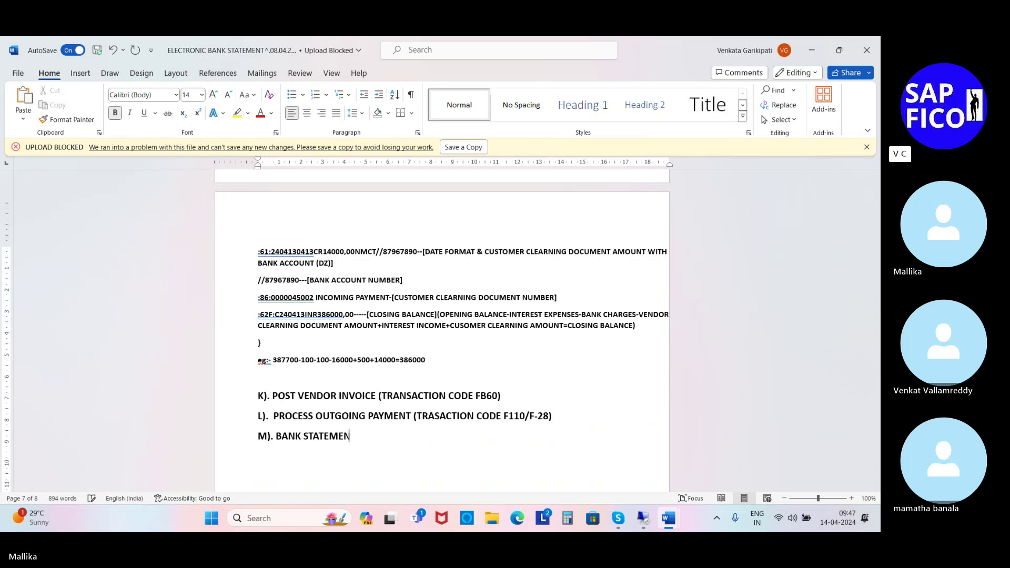
text(T RECONCILATIO)
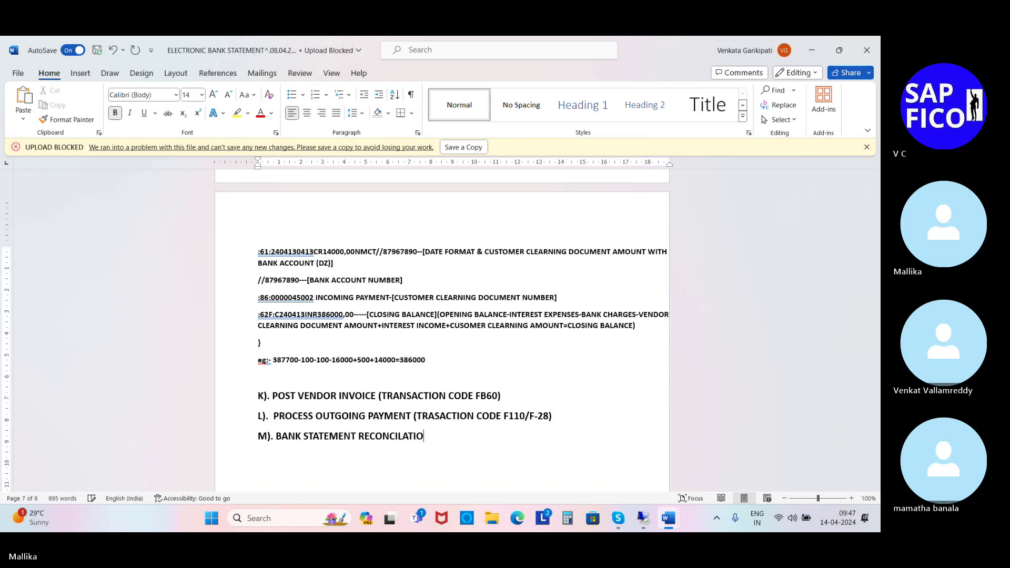
text(N TRAN)
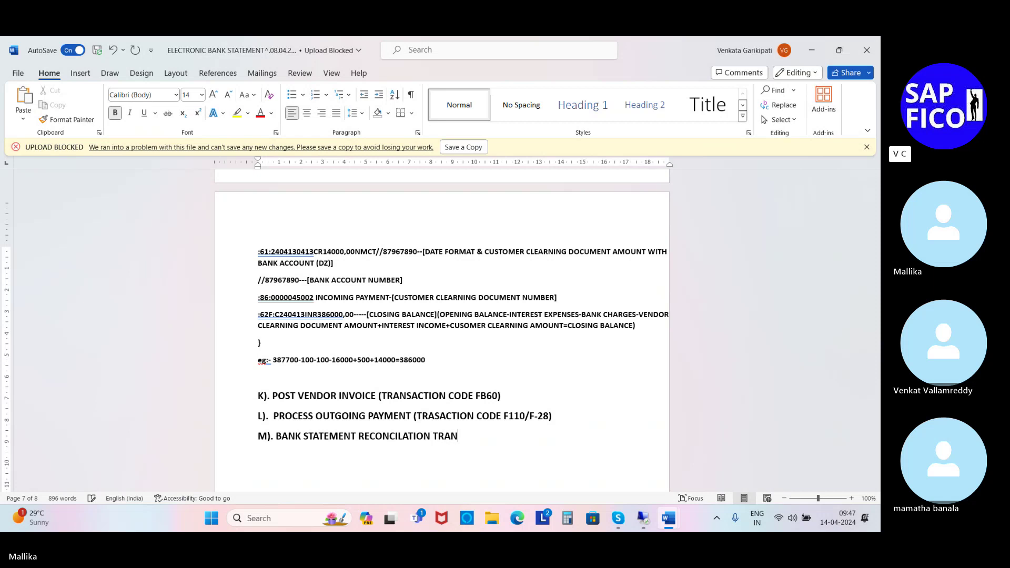
text(SACTION )
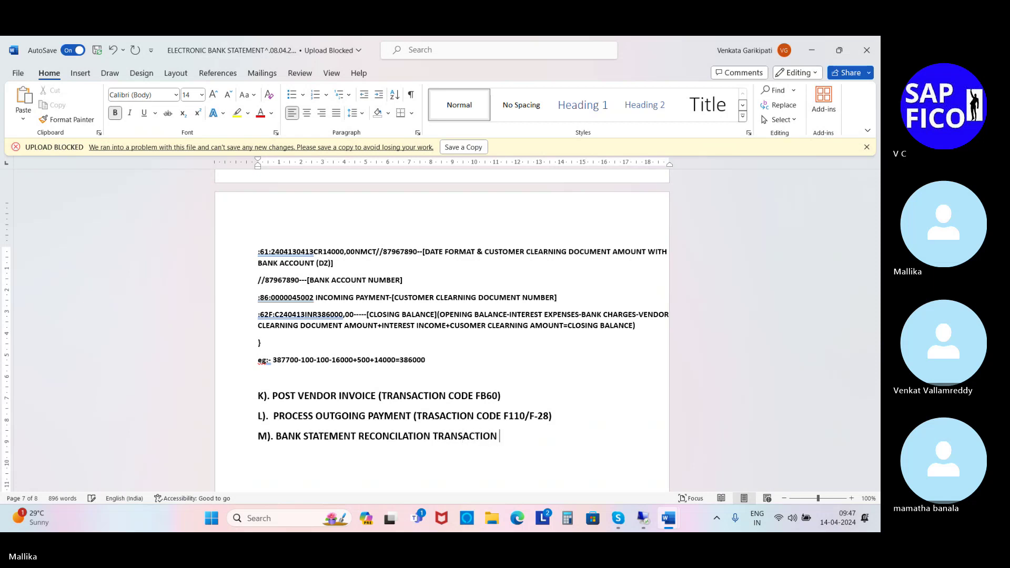
text(CODE)
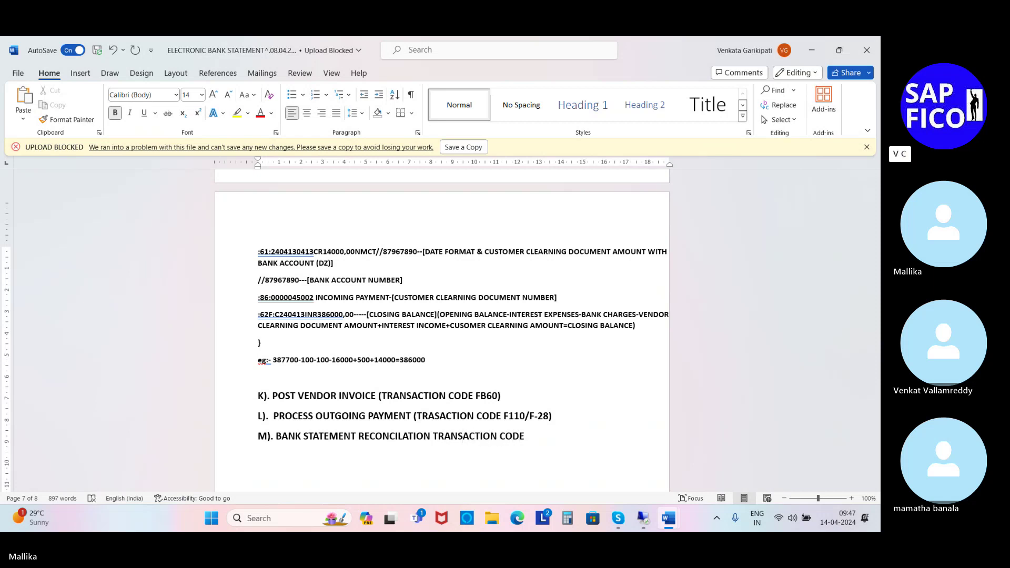
text( FF_5))
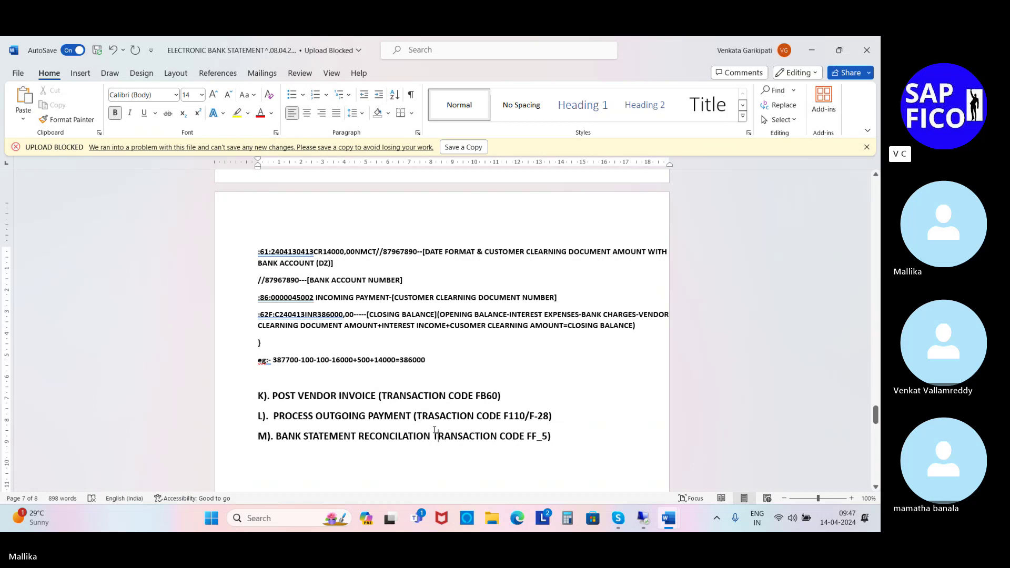
click(431, 433)
text(()
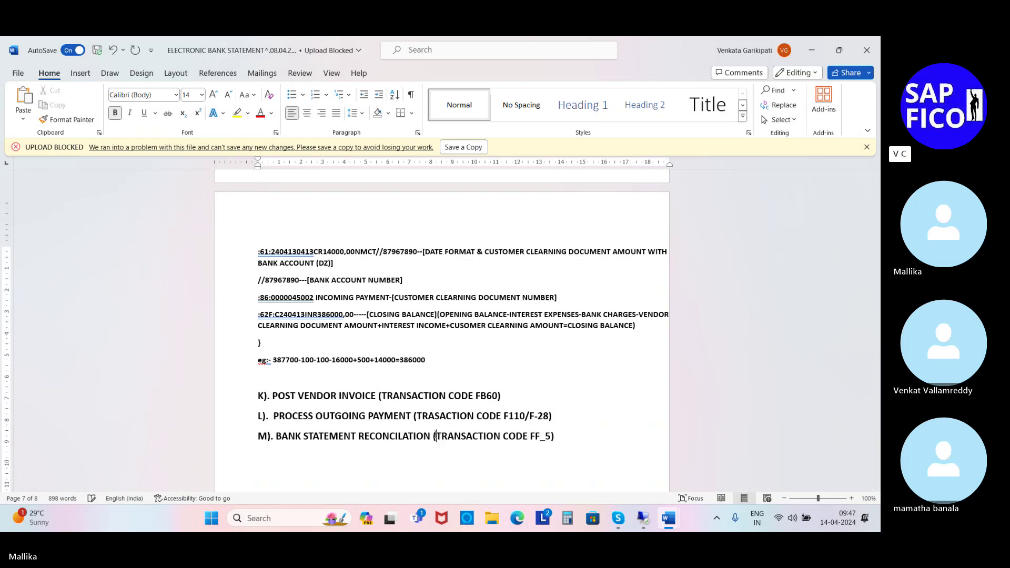
click(564, 434)
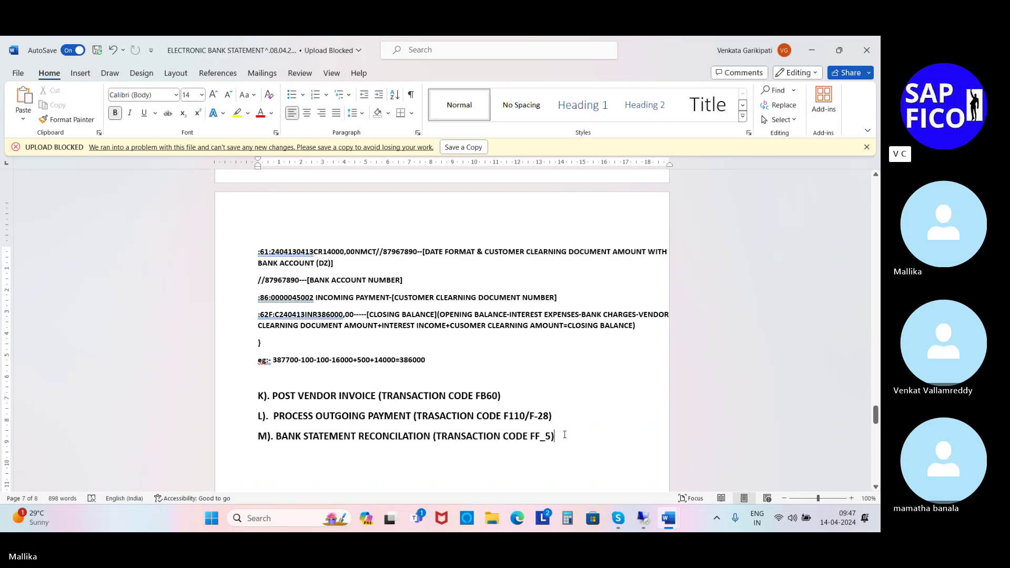
- Extend entry K's transaction code to "FB60 OR MIRO" and change "PAYMENT" to "PAYMENTS" in entry L
click(505, 394)
key(BackSpace)
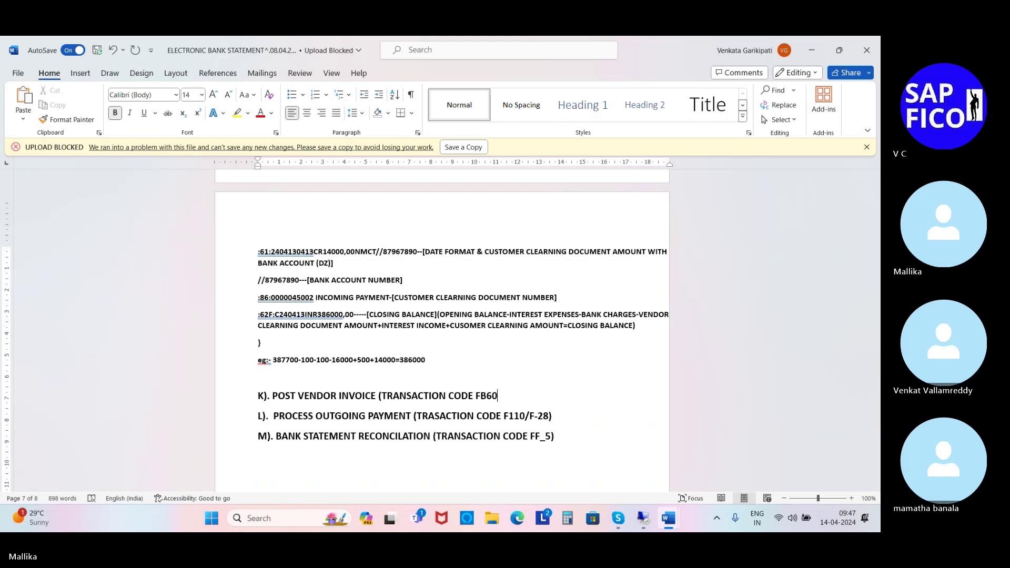
text(OR MIRO)
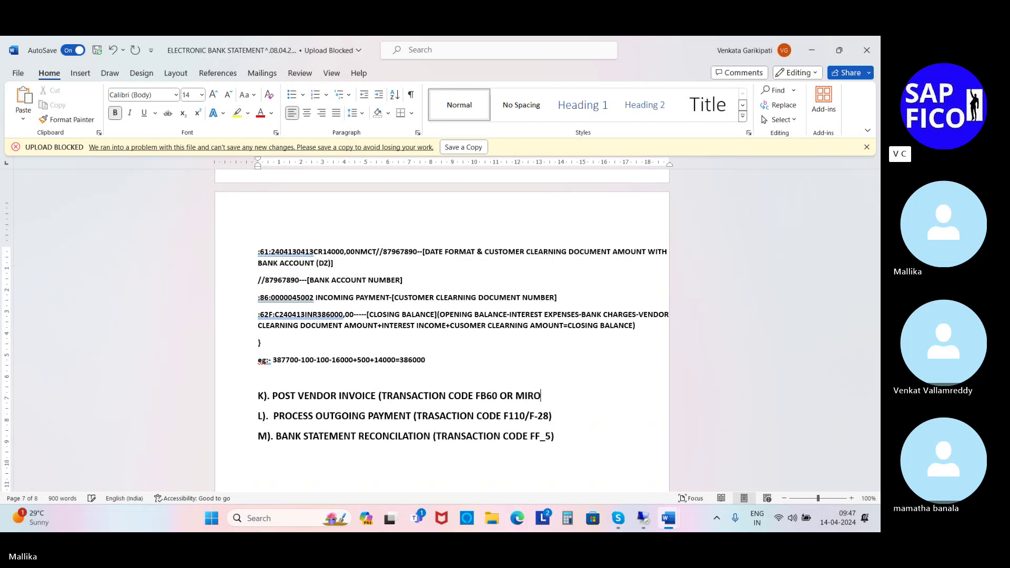
text())
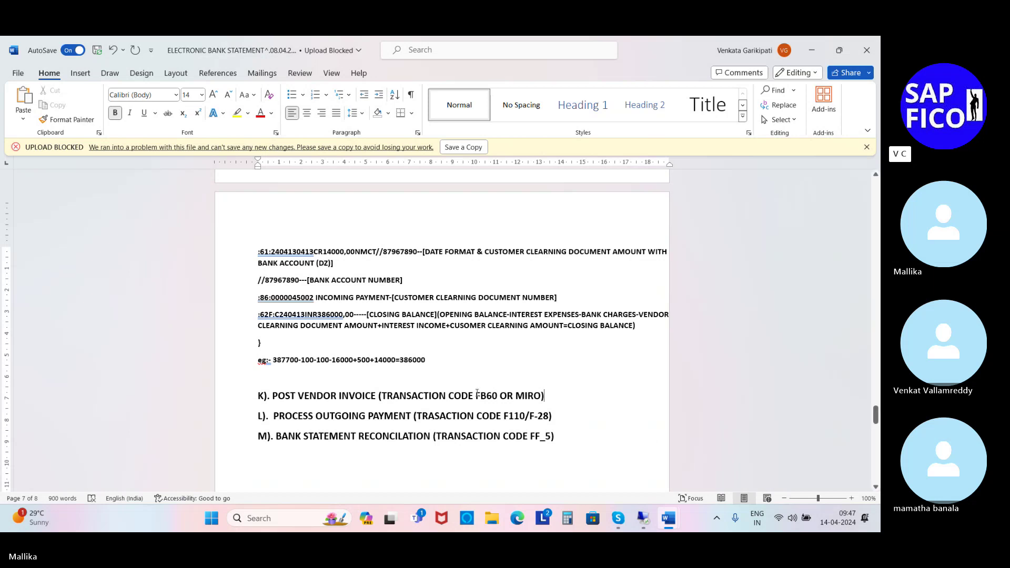
click(414, 416)
text(S)
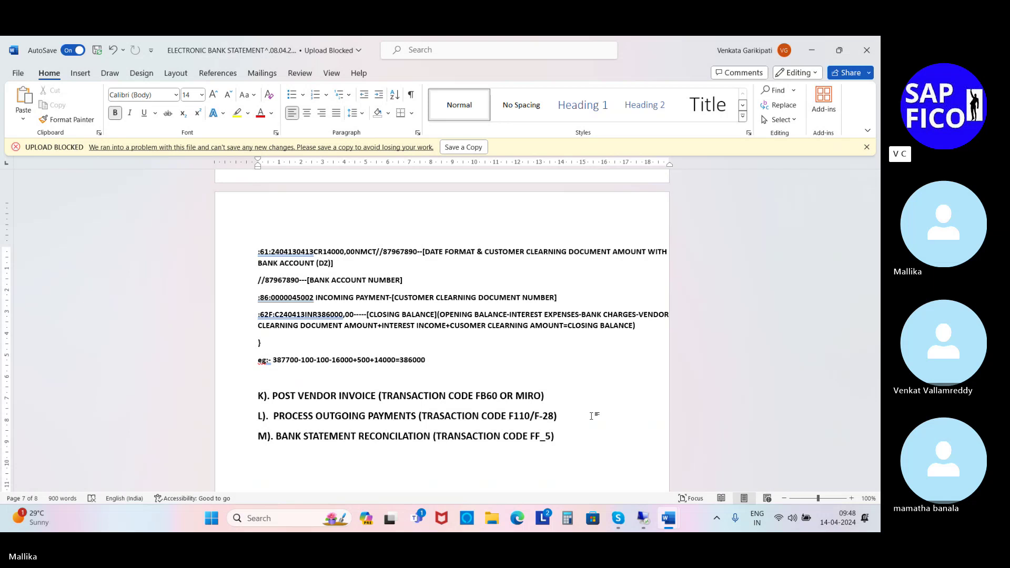
- Add a new entry below M reading "N). POST CUSTOMER INVOCE (TRANSACTION CODE FB70/VF03)"
key(Return)
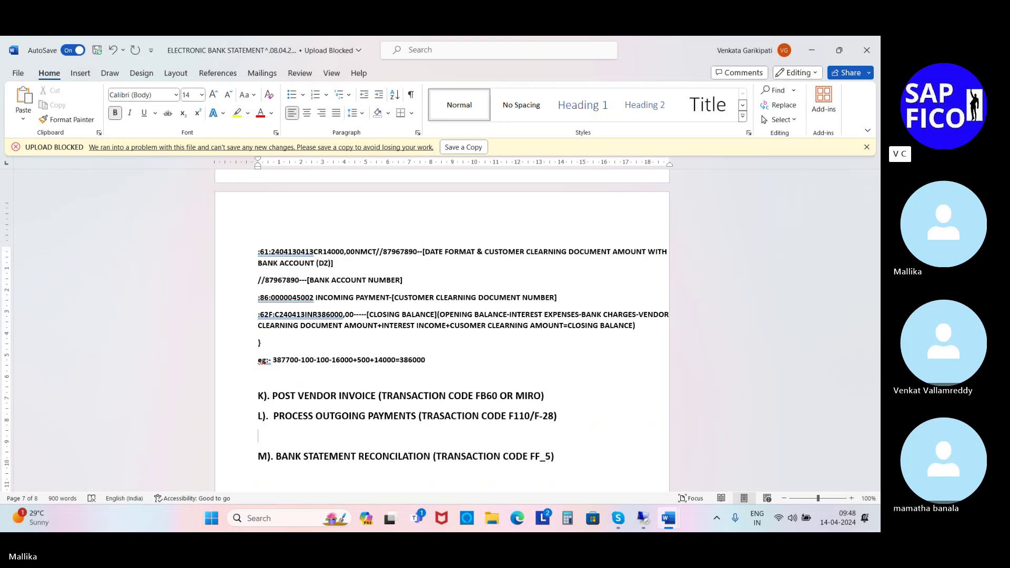
key(ctrl+z)
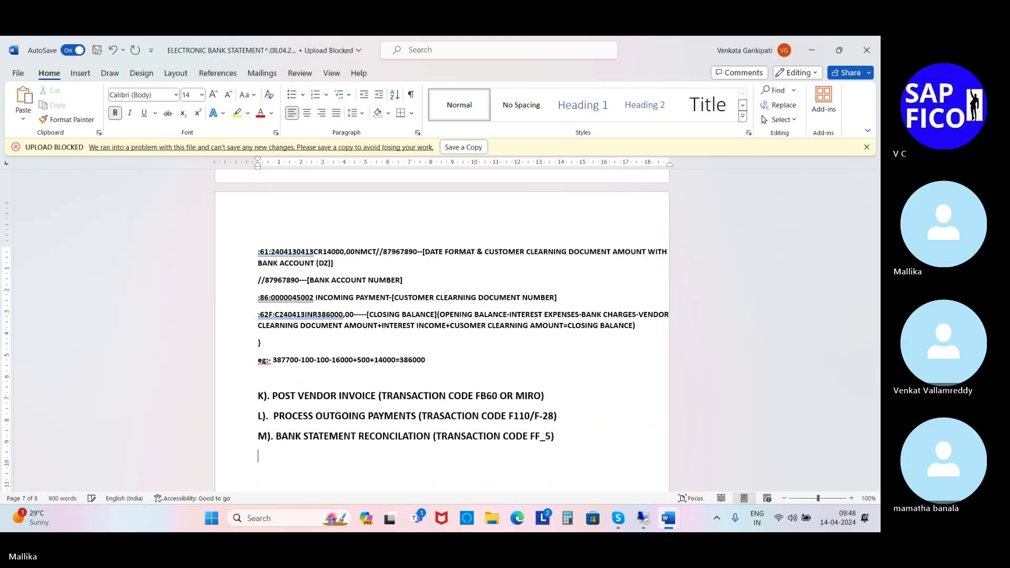
text(N). P)
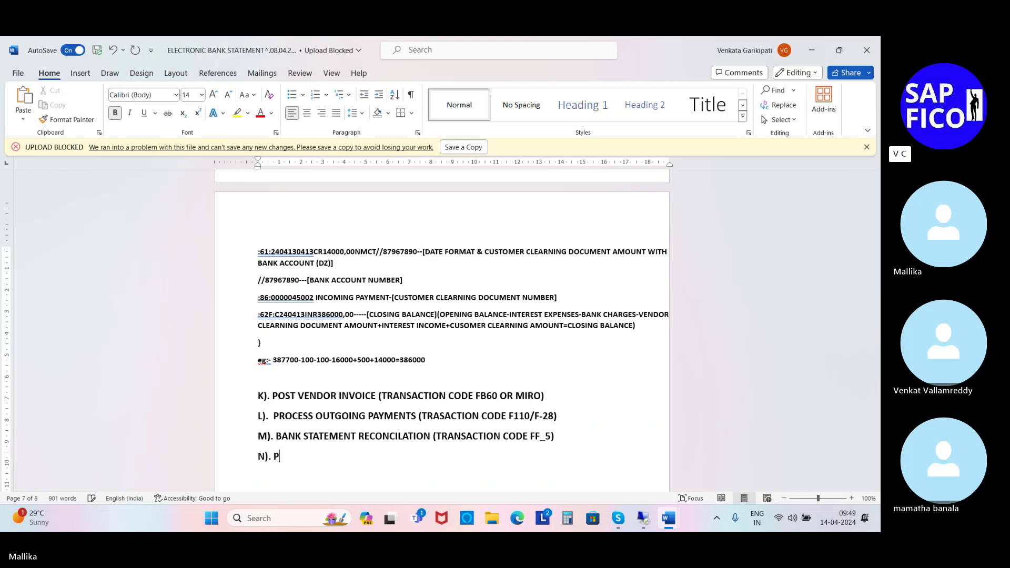
text(OST CUSTOMER IN)
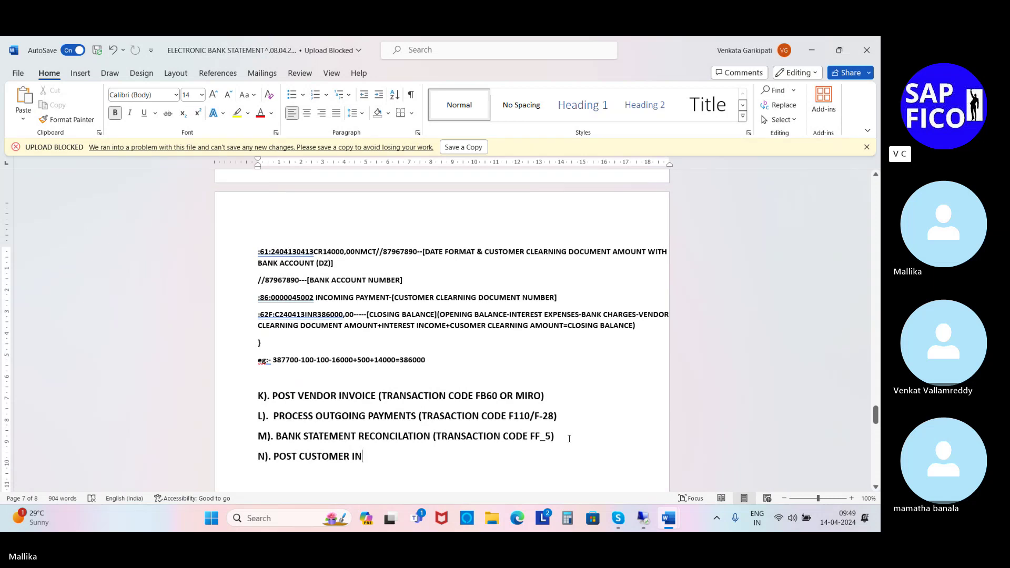
text(VOCE TR)
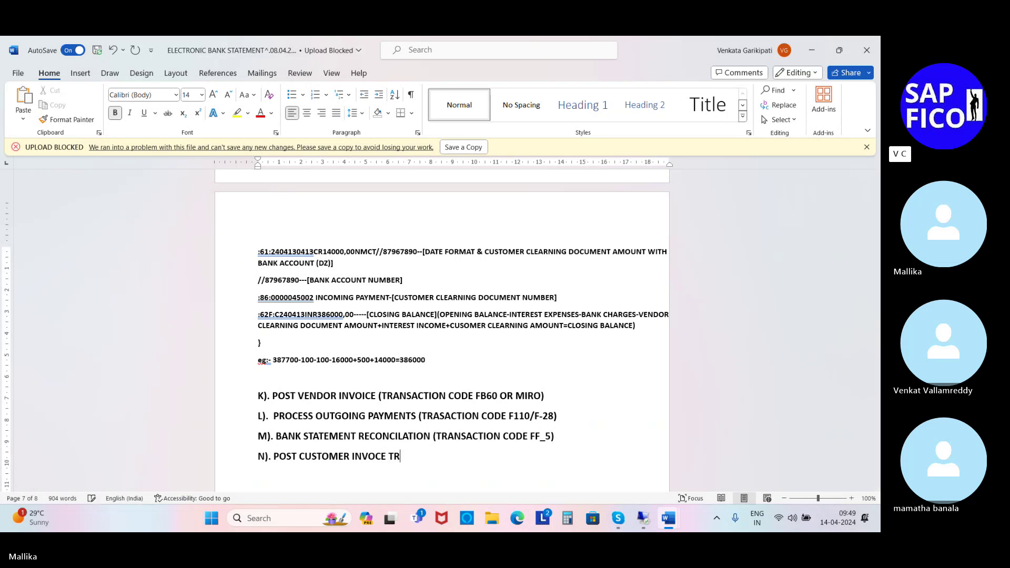
text(ANSACTION CODE)
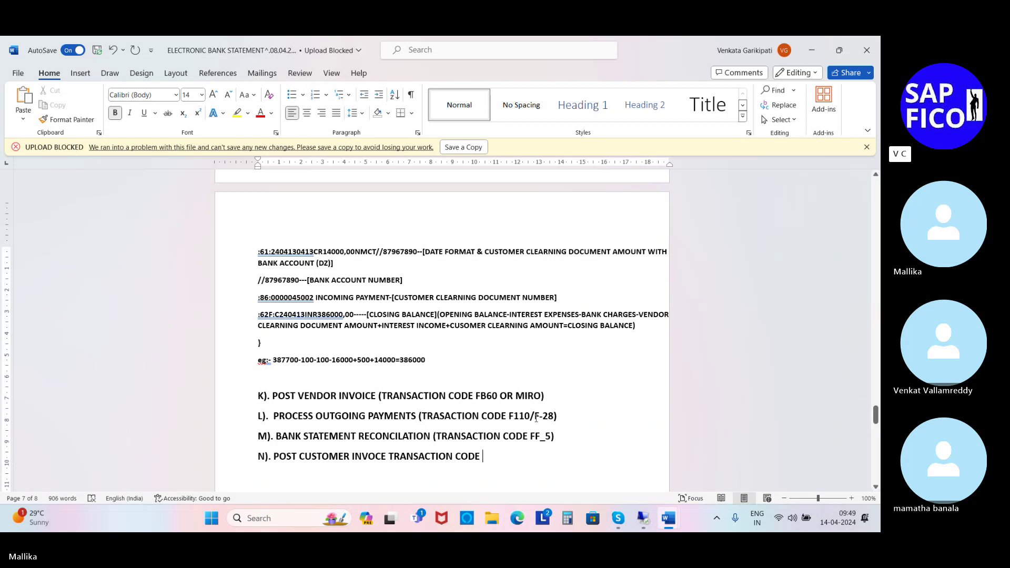
text(FB70)
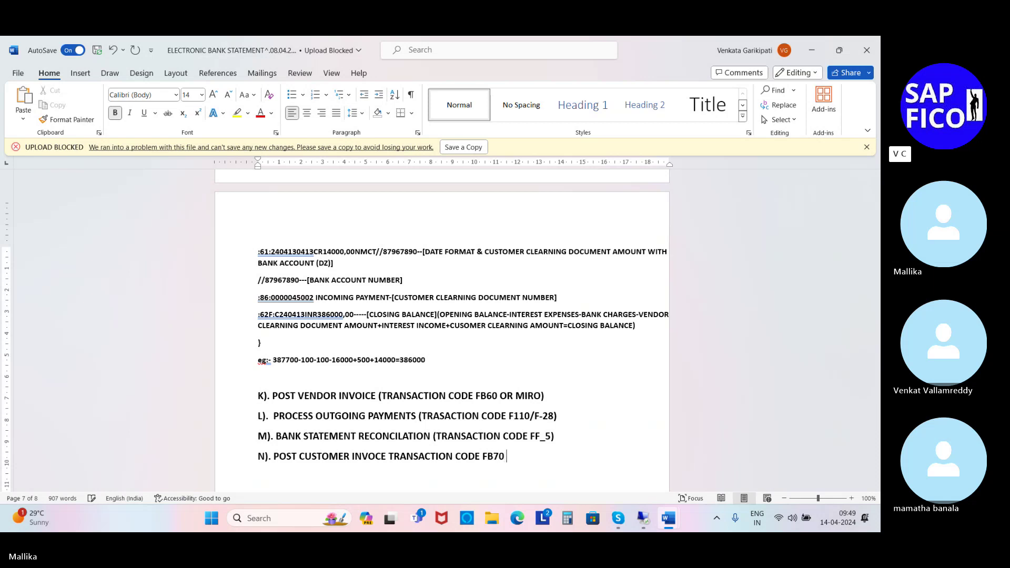
text(/)
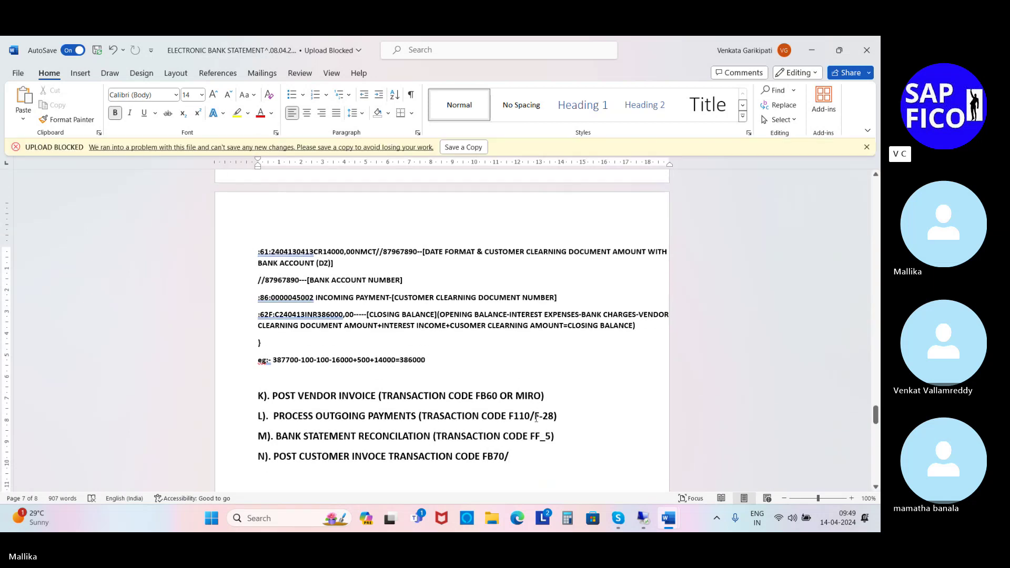
text(VF03)
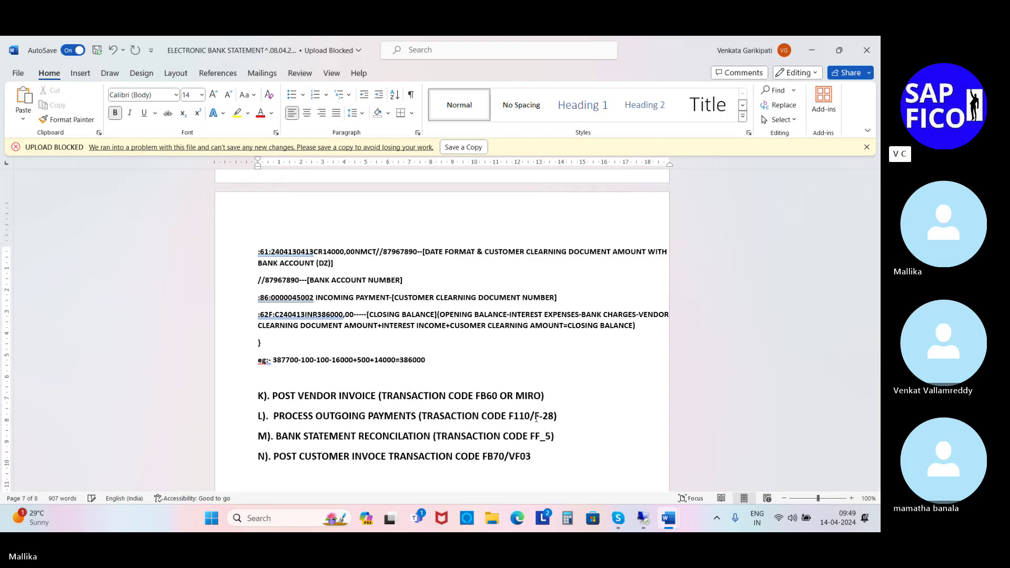
text())
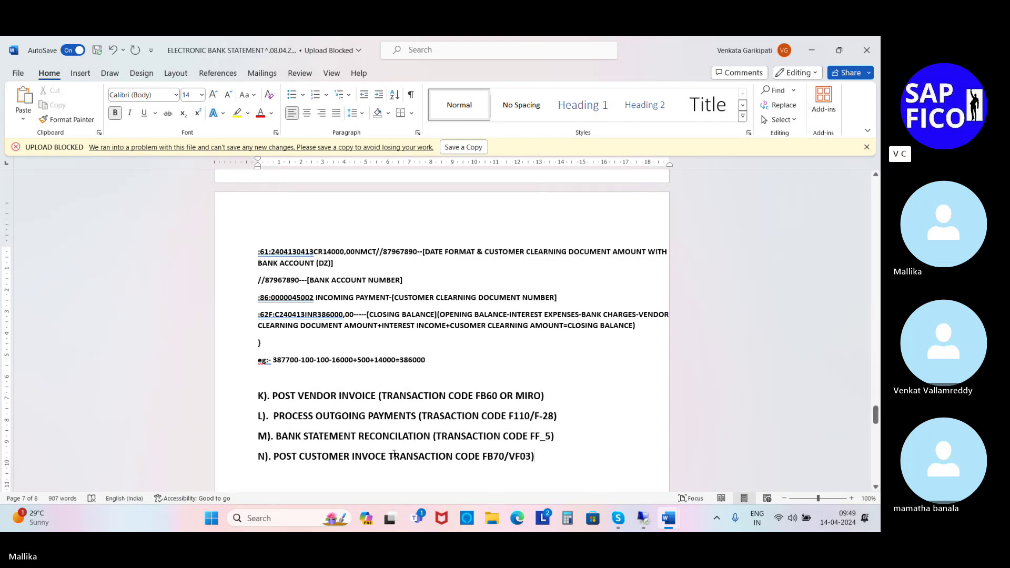
click(392, 456)
text(()
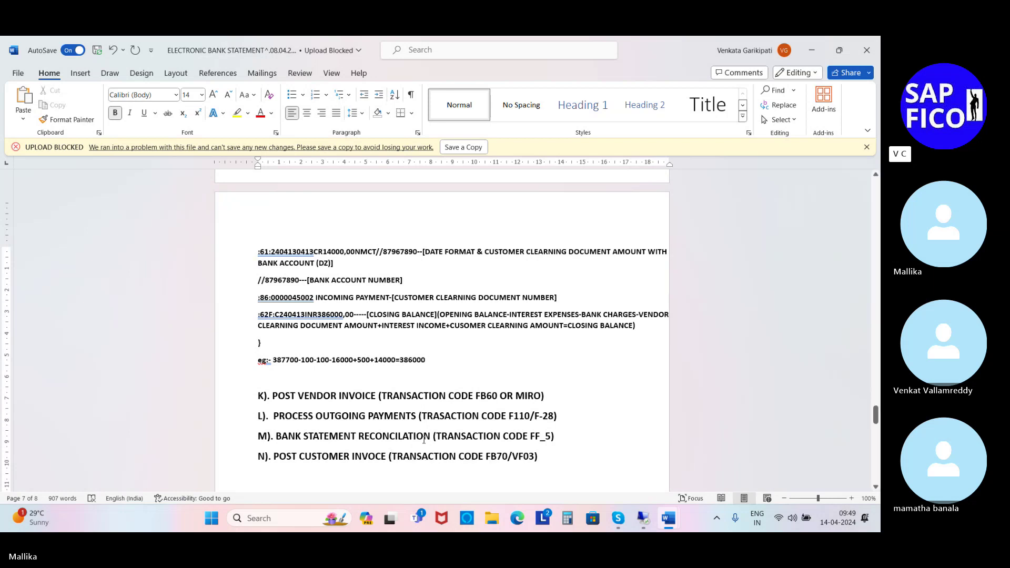
- Add a new entry below N reading "O). INCOMING PAYMENTS (T-CODE F110,F-28)"
click(541, 455)
key(Return)
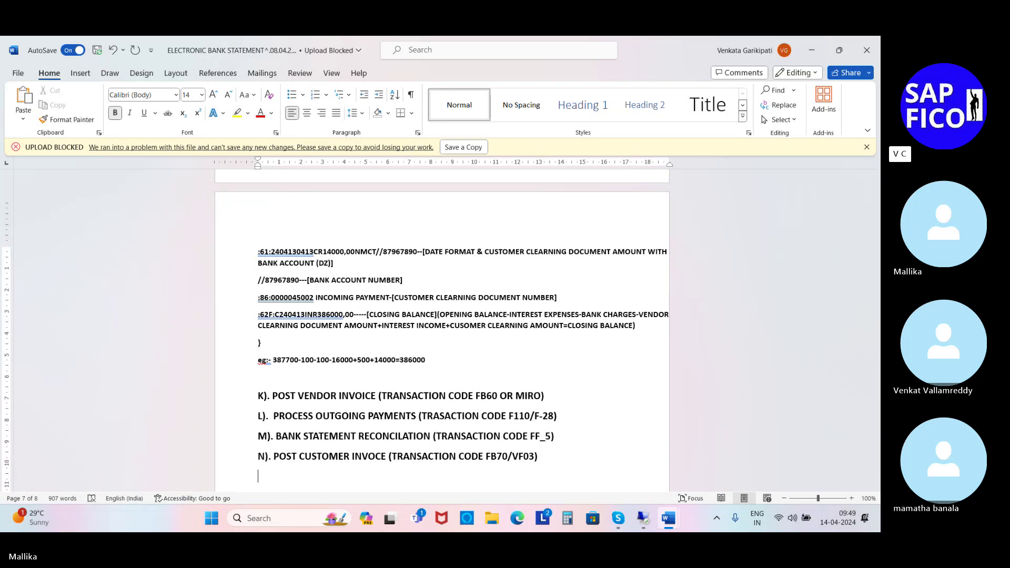
text(O). INCOMING PAYME)
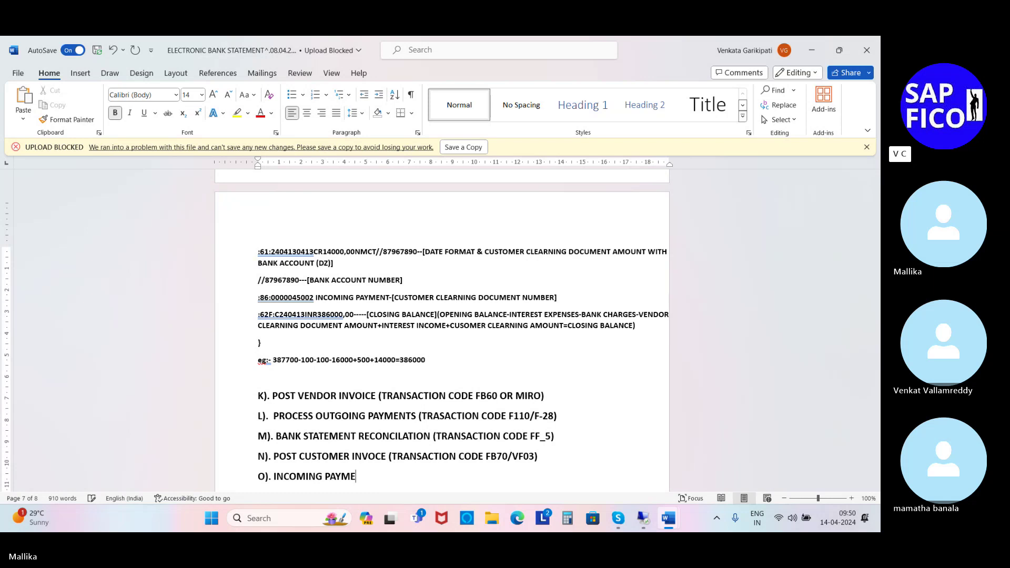
text(NTS)
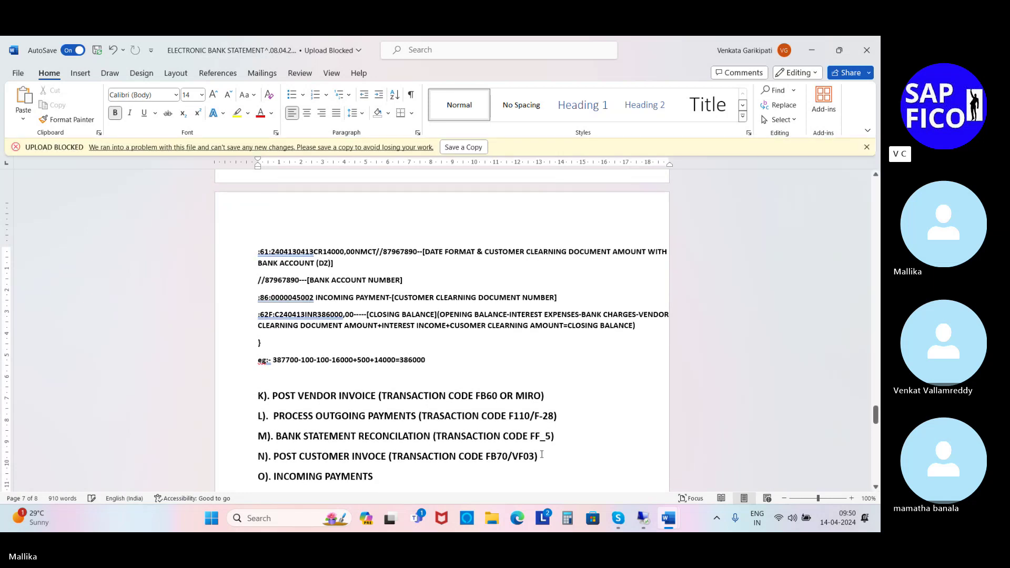
text((T)
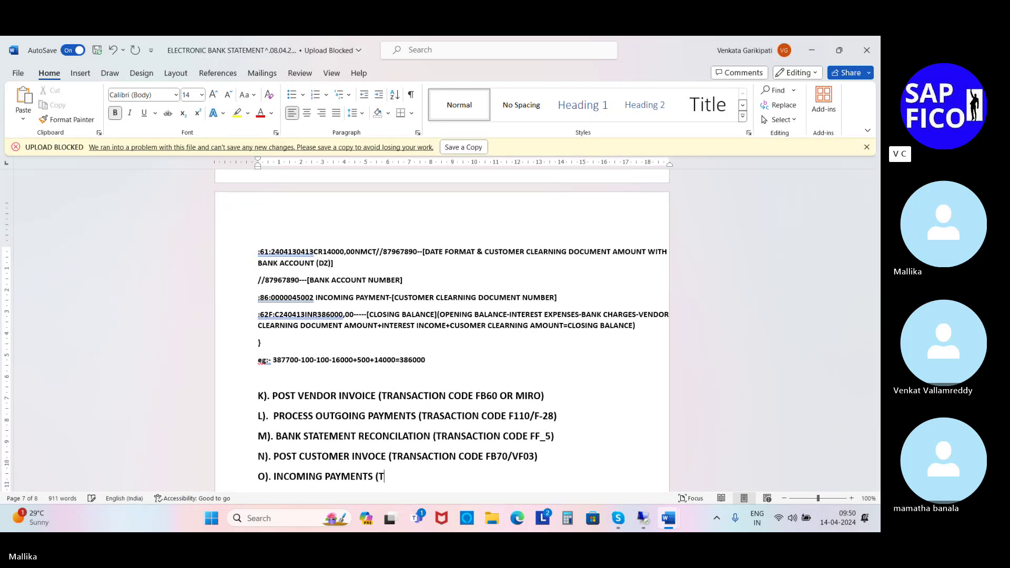
text(-CODE F110,F-28))
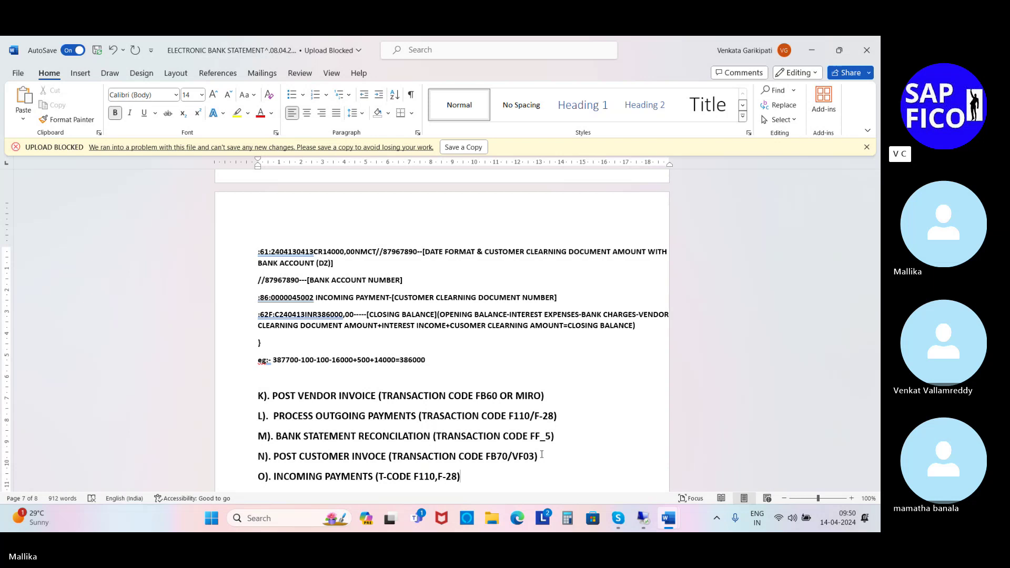
- Replace the comma between entry O's transaction codes with a slash, giving "F110/F-28)"
key(BackSpace)
key(BackSpace)
key(BackSpace)
key(BackSpace)
key(BackSpace)
key(BackSpace)
text(/F-28))
- Add a new entry below O reading "P). BANK STATEMENT RECONCILATION"
scroll(542, 454, down, 1)
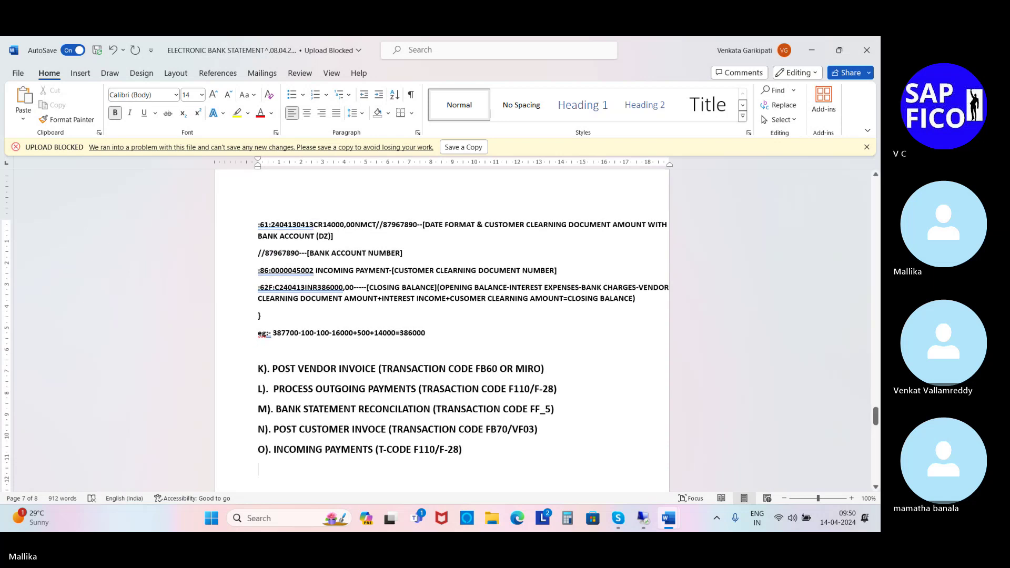
text(P)
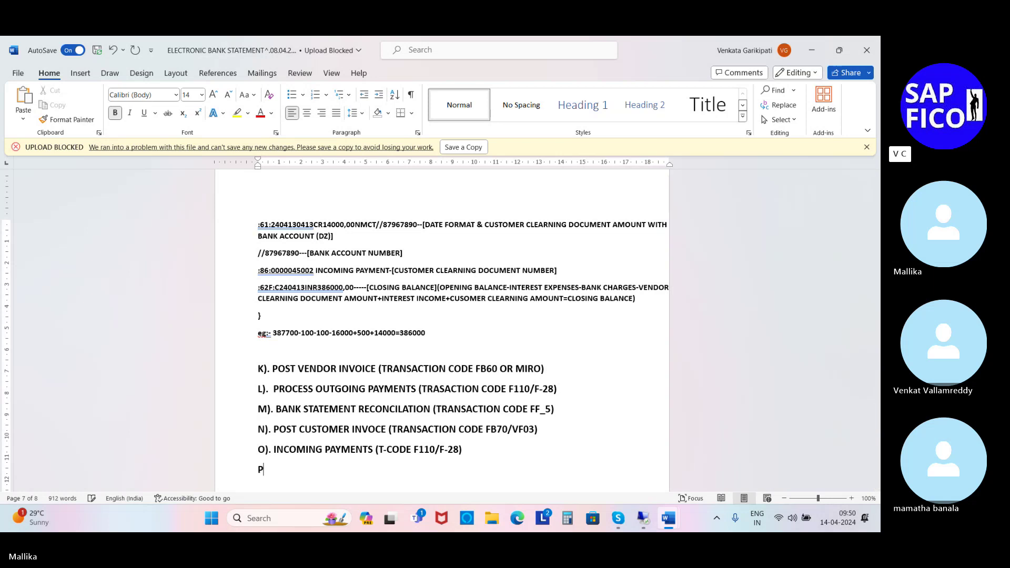
text(). BANK STA)
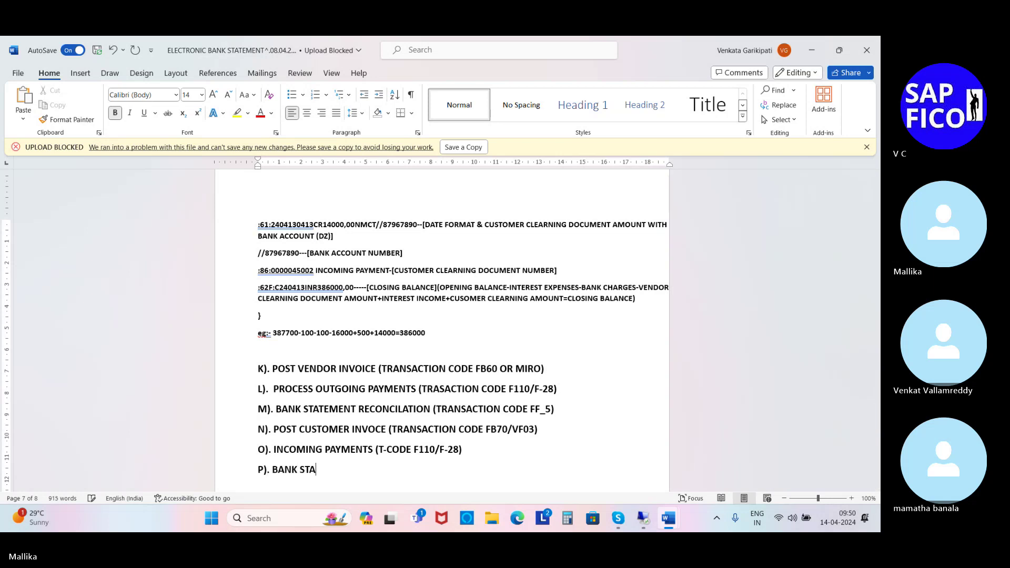
text(TEMENT)
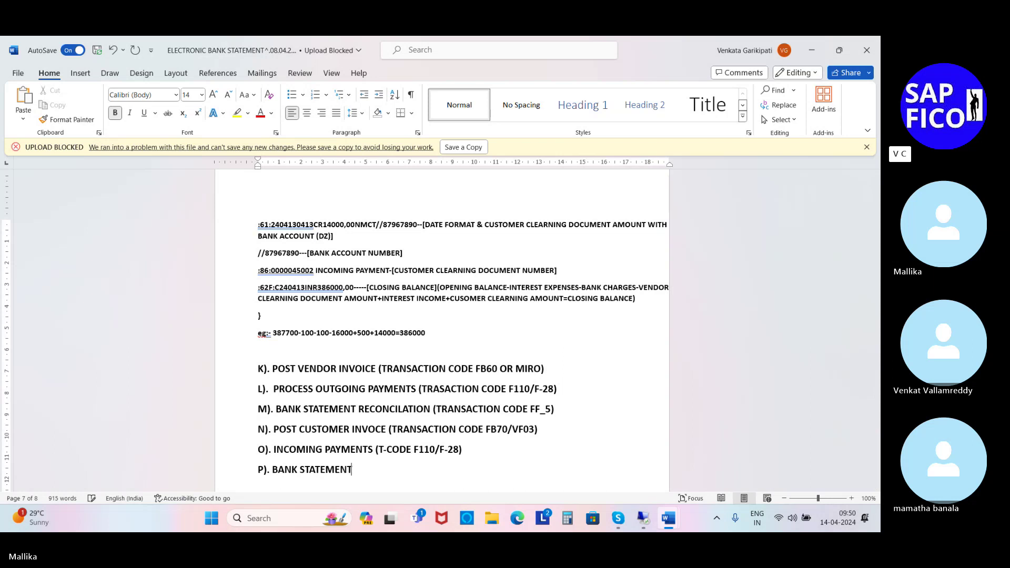
text( RECONC)
text(ATION)
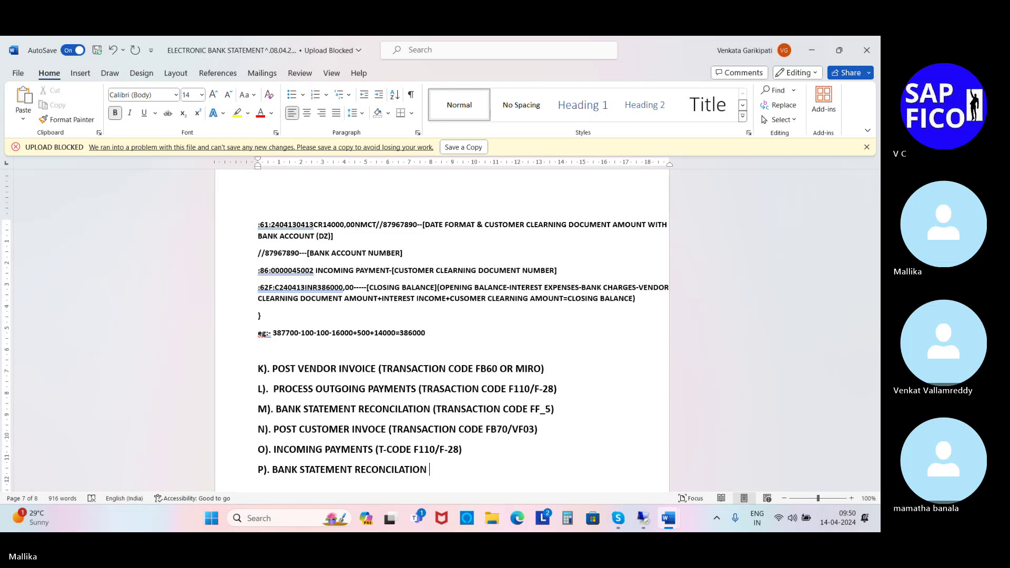
- Rewrite the ending of entry P's last word so that it reads "RECONCLIATION"
key(BackSpace)
key(BackSpace)
key(BackSpace)
key(BackSpace)
key(BackSpace)
key(BackSpace)
key(BackSpace)
key(BackSpace)
text(LIATION)
- Complete entry P with "(T-CODE FF_5)" after the bank statement text
text(T-CODE)
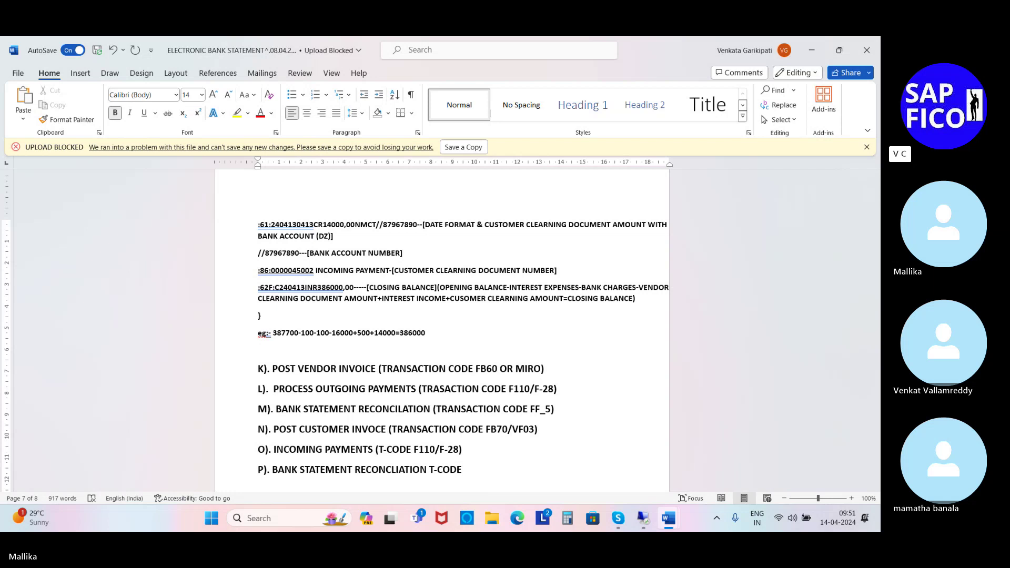
text(FF_5))
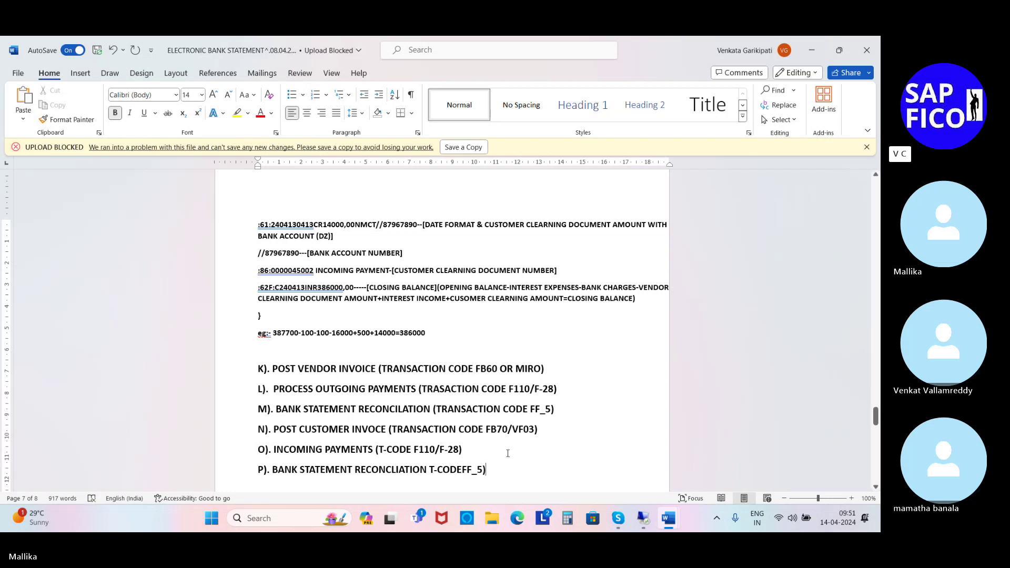
click(431, 469)
text(()
click(499, 465)
click(467, 470)
click(509, 468)
- Start a new entry below P with the label "Q)."
key(Return)
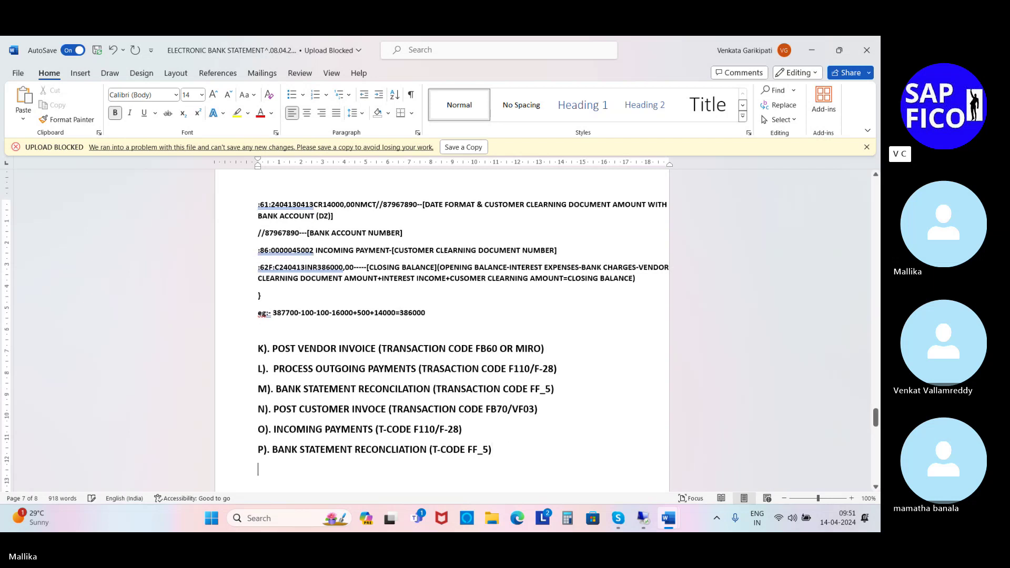
text(Q)
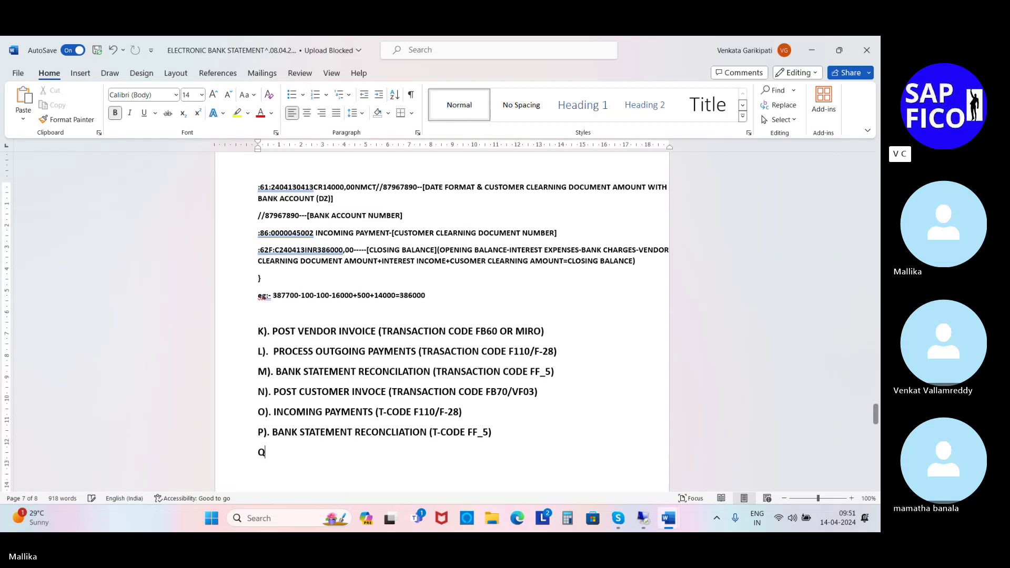
text(0.)
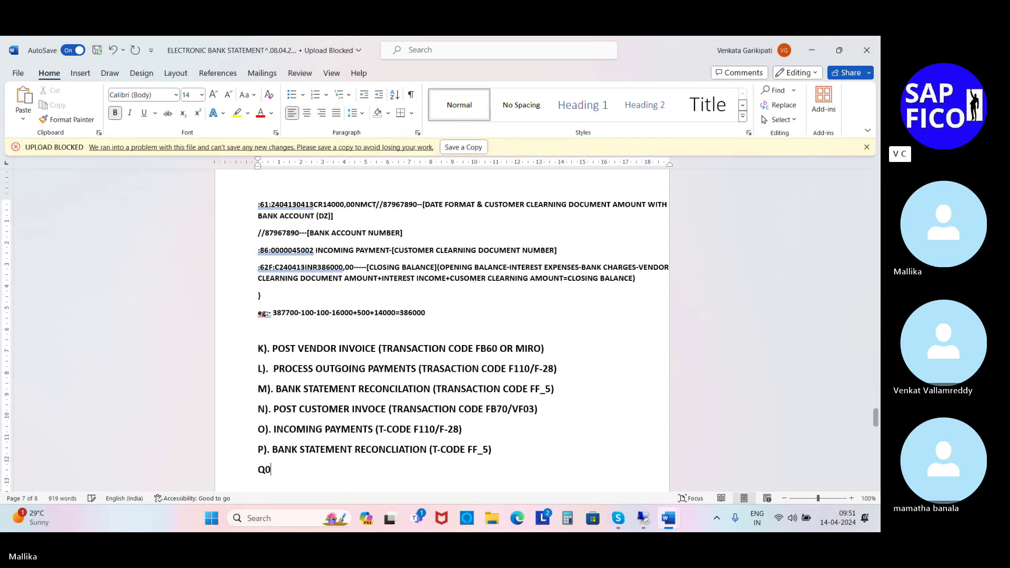
key(BackSpace)
text().)
- Switch to the Skype call and open the chat image of debit and credit entries for invoices, payments and bank statement postings
click(641, 520)
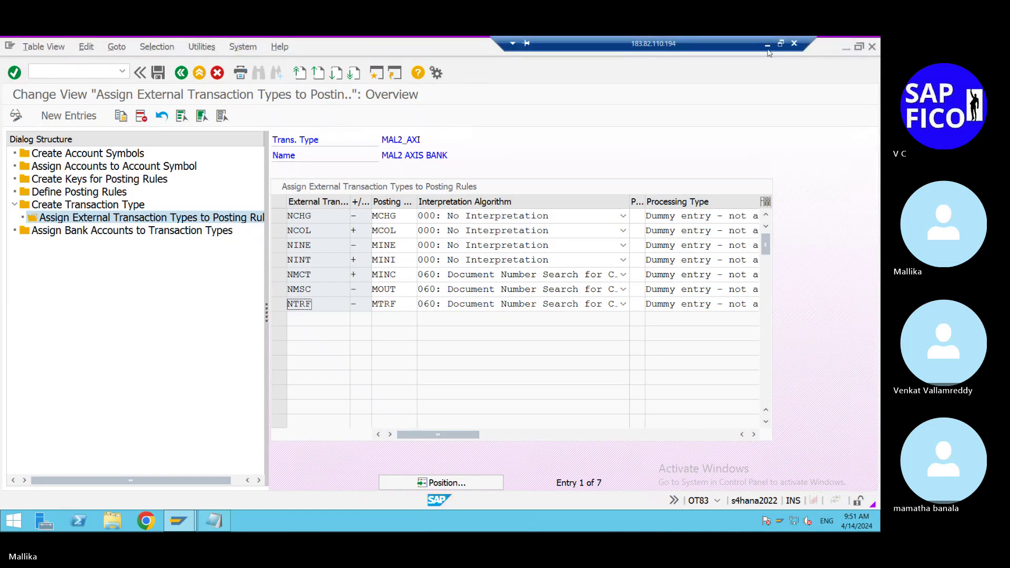
click(767, 45)
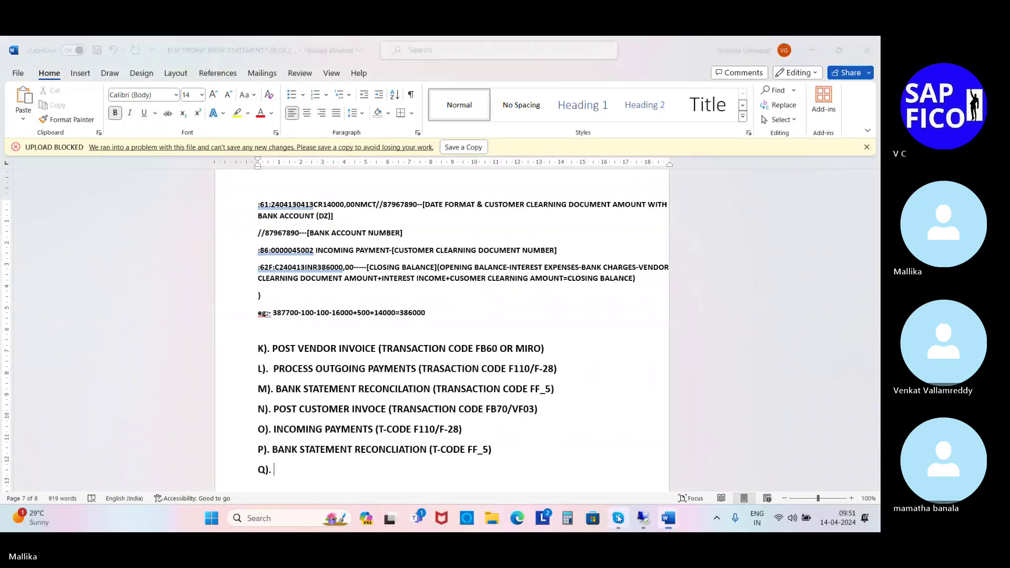
click(619, 519)
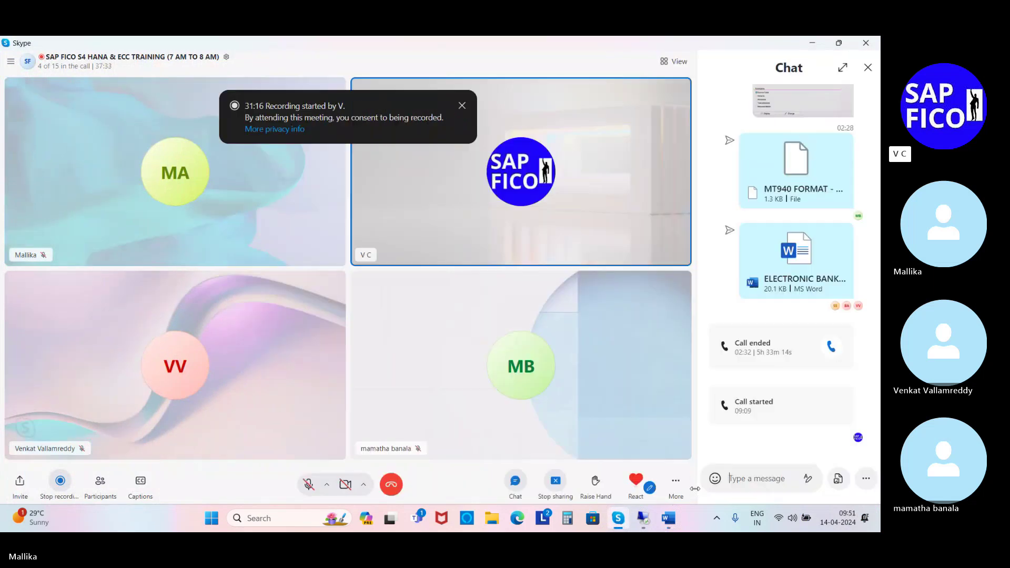
click(699, 484)
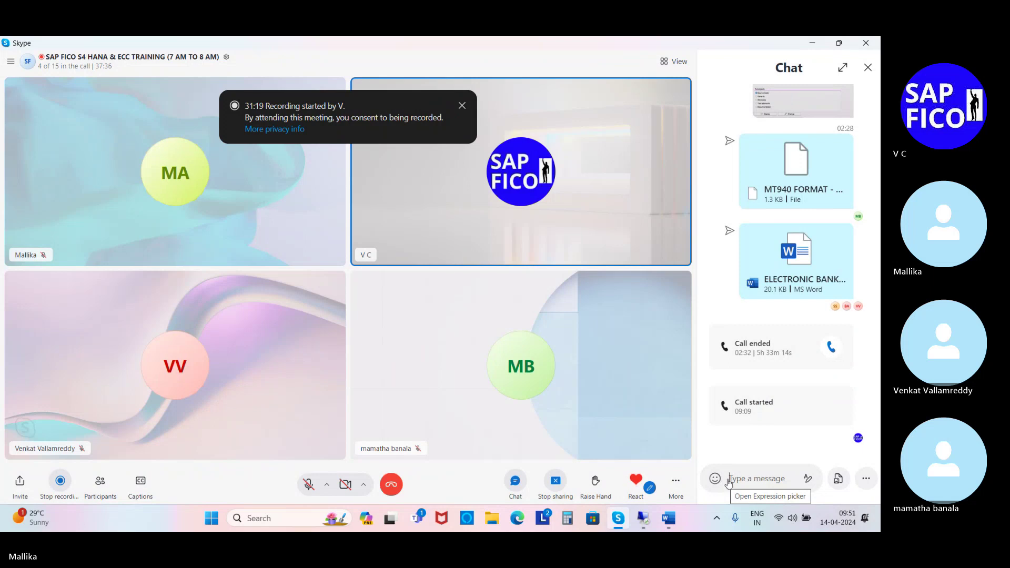
scroll(816, 337, up, 5)
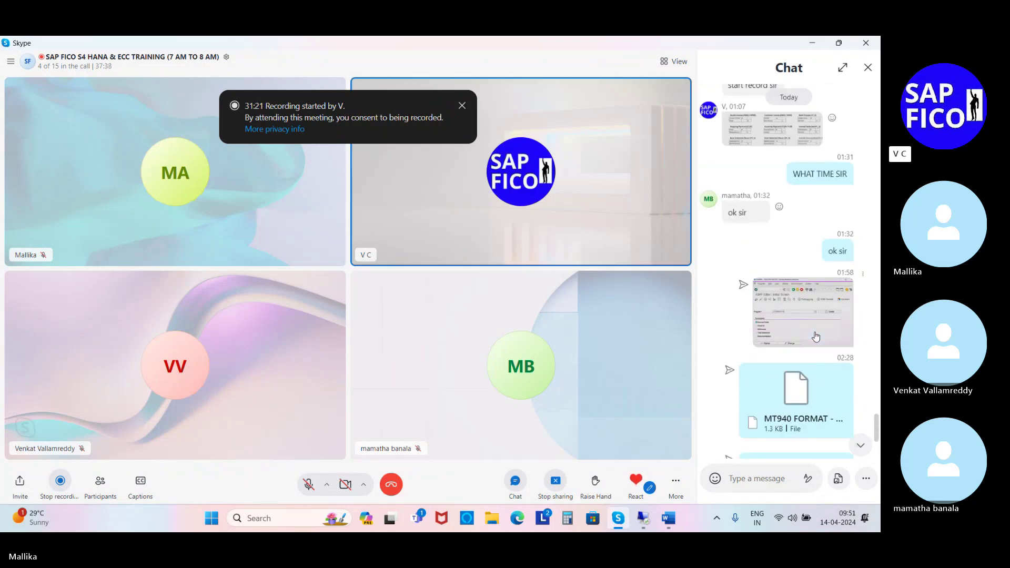
scroll(816, 337, up, 3)
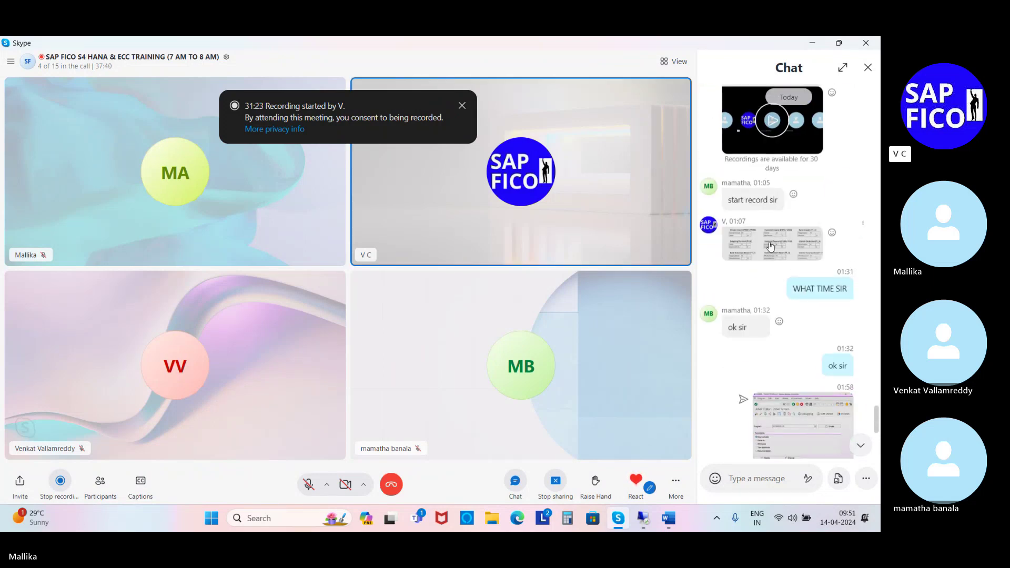
click(771, 247)
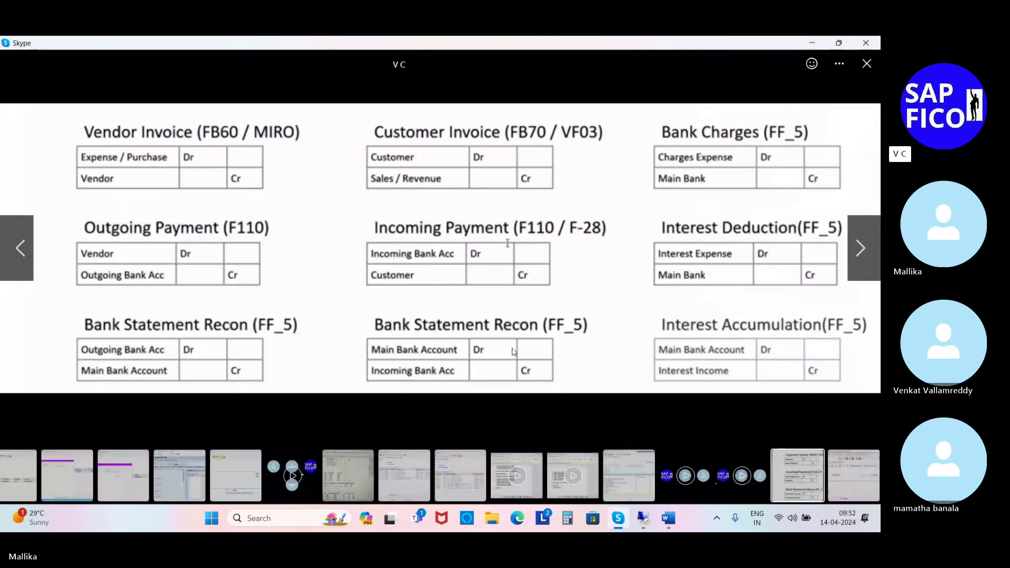
right_click(504, 275)
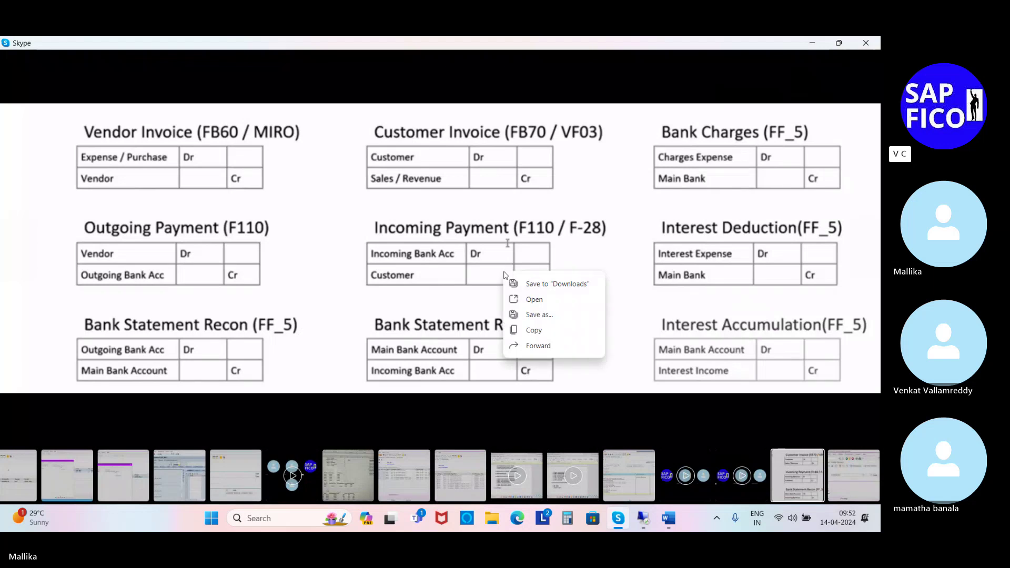
click(468, 327)
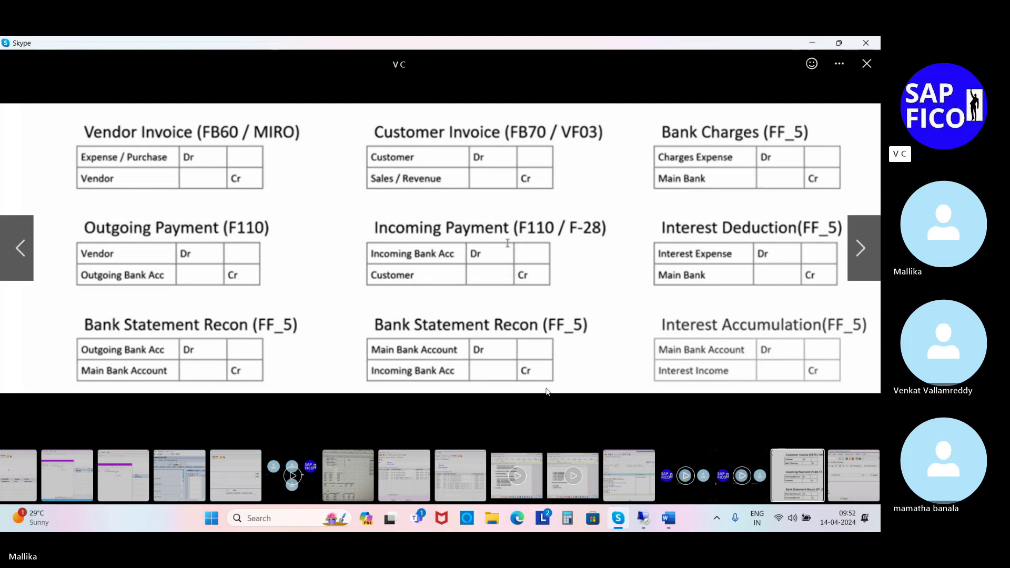
- Leave the Skype image, switch to the remote desktop session and show its Desktop folder in a maximized File Explorer window
click(812, 42)
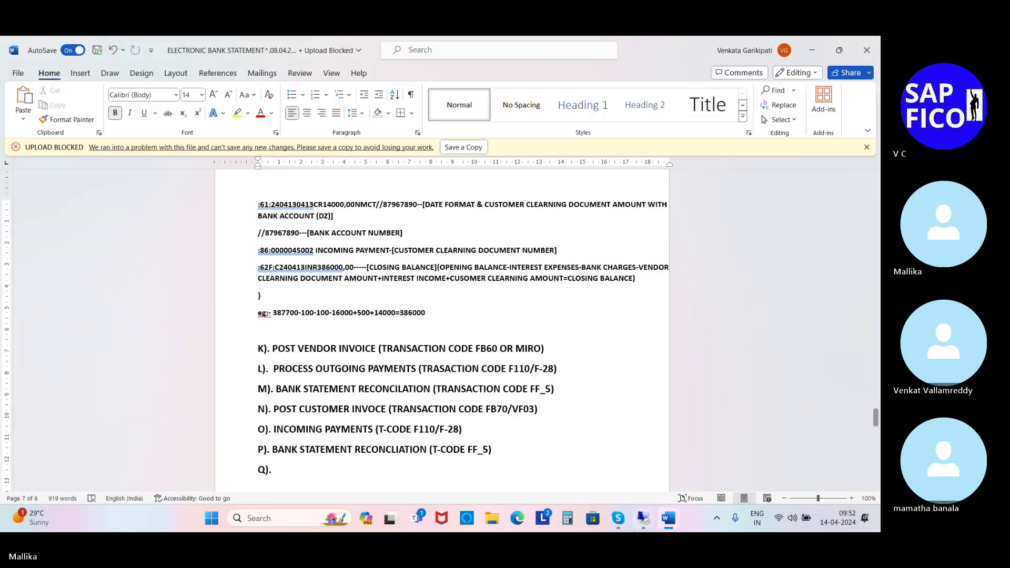
click(643, 519)
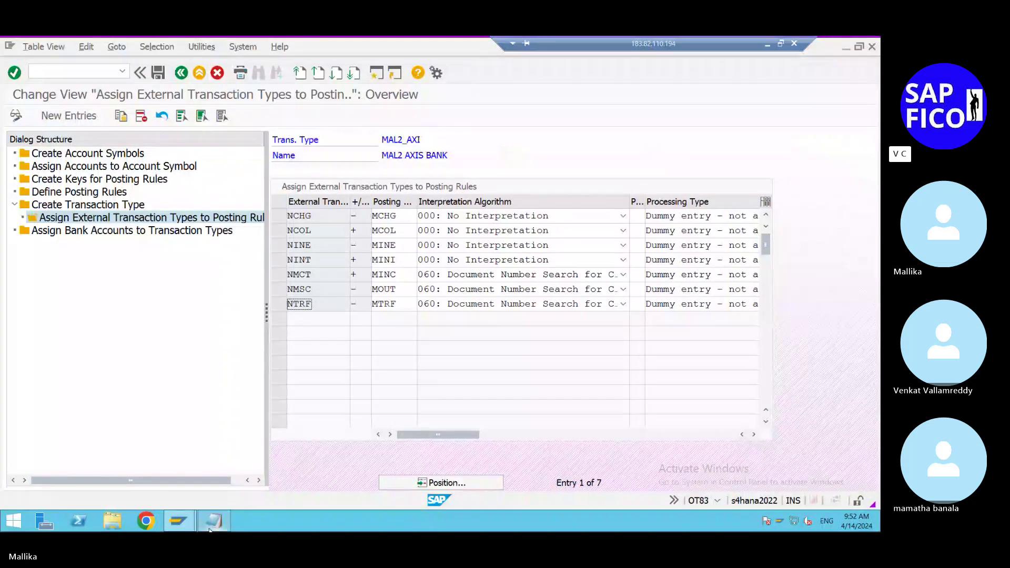
click(115, 523)
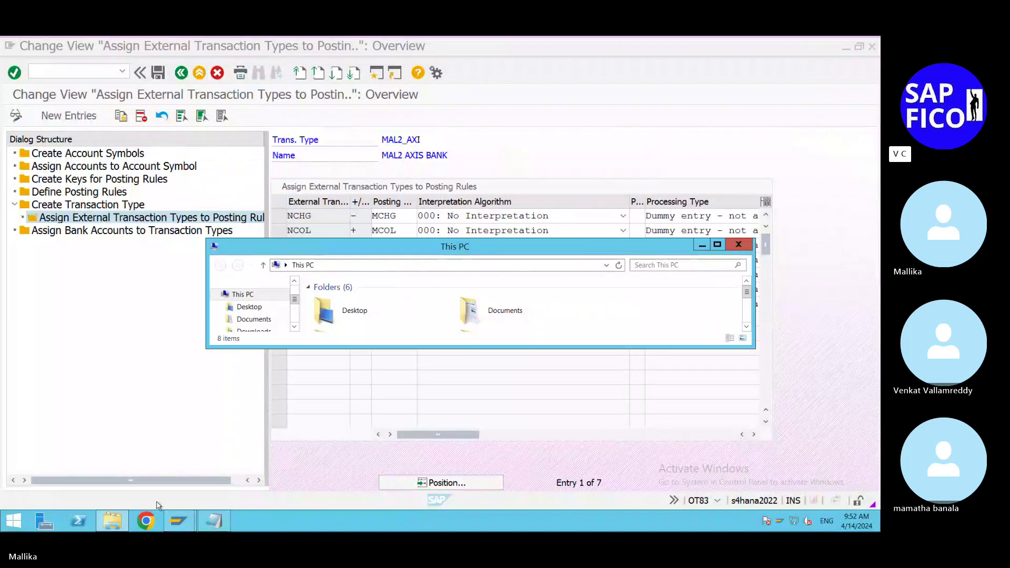
click(717, 245)
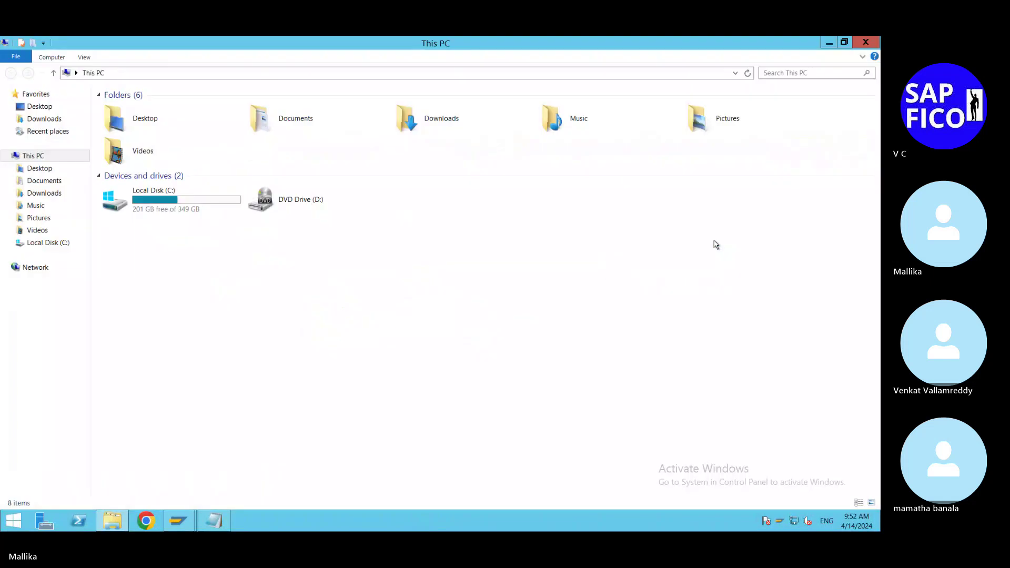
click(47, 169)
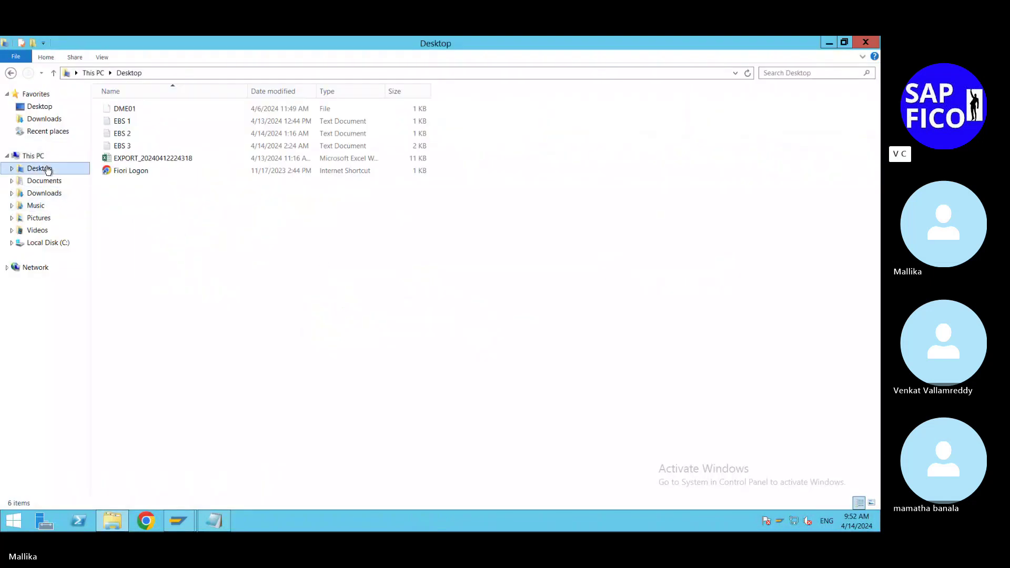
- Open the EBS 2 text document from the Desktop folder and maximize it to review the bank statement lines
click(143, 137)
double_click(151, 136)
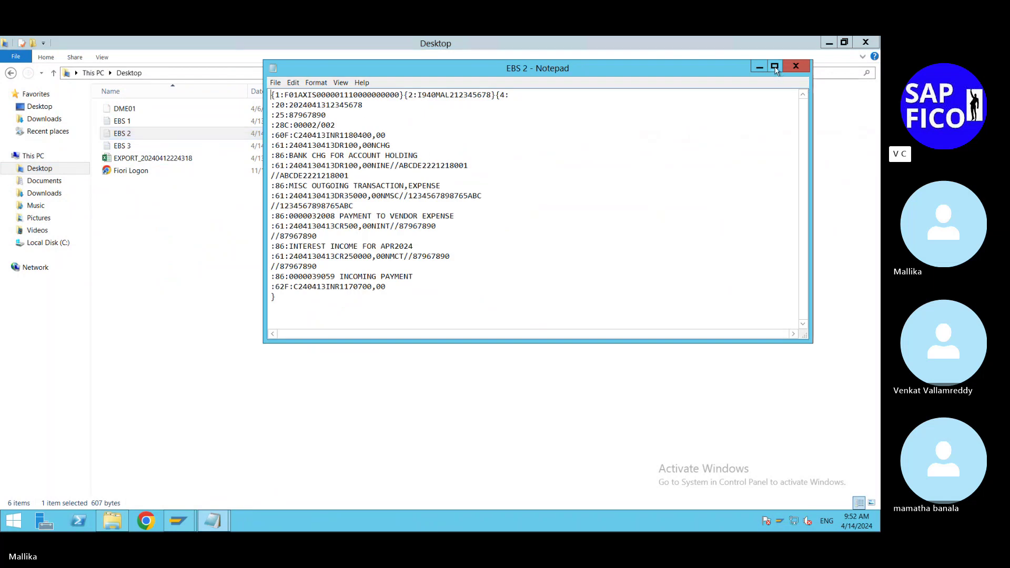
click(776, 66)
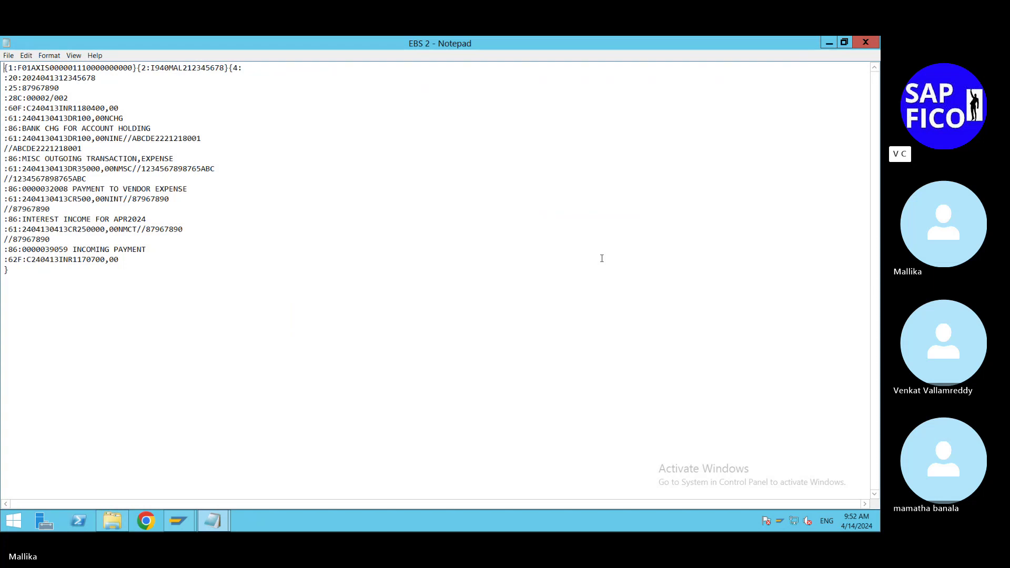
- Return to SAP, leave the external transaction type assignment view and start transaction FBL3N for G/L account line items
click(179, 521)
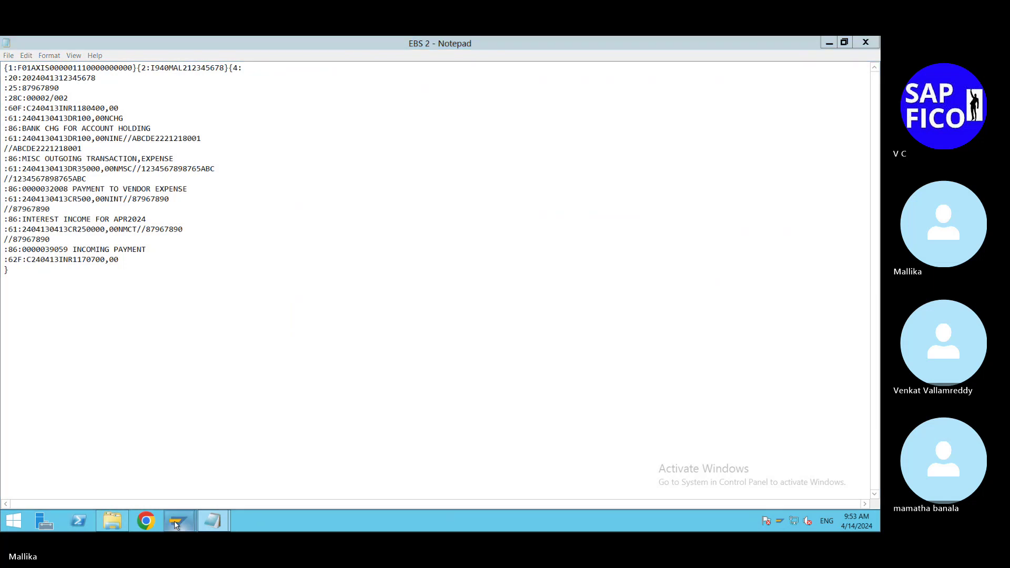
click(245, 482)
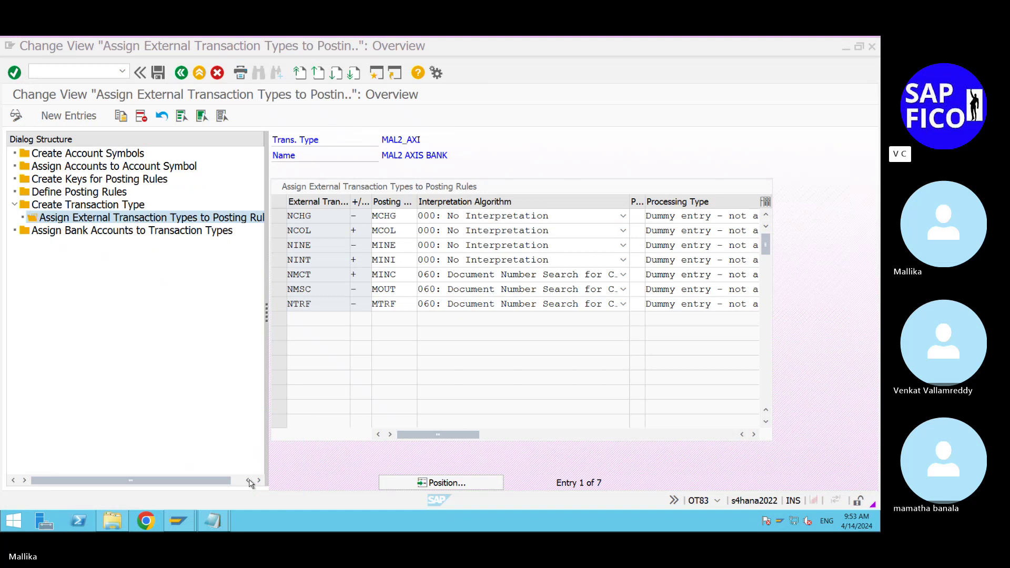
click(199, 73)
text(/)
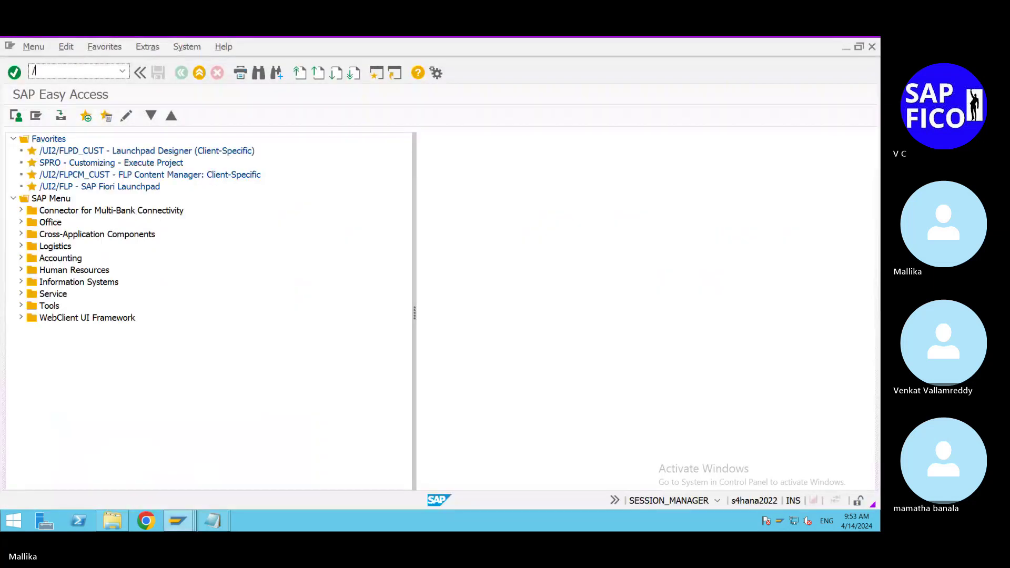
text(NFBL3N)
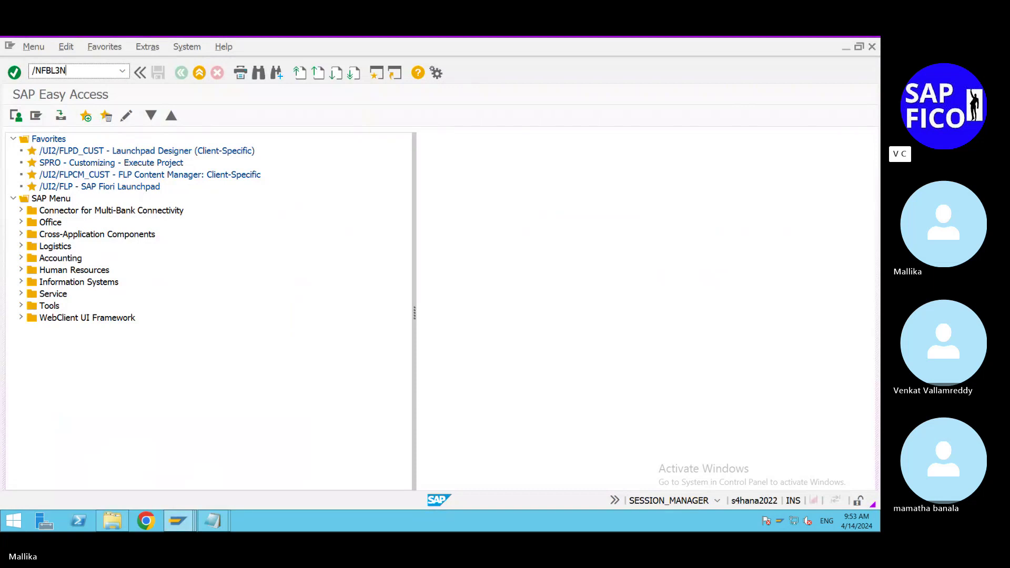
key(Return)
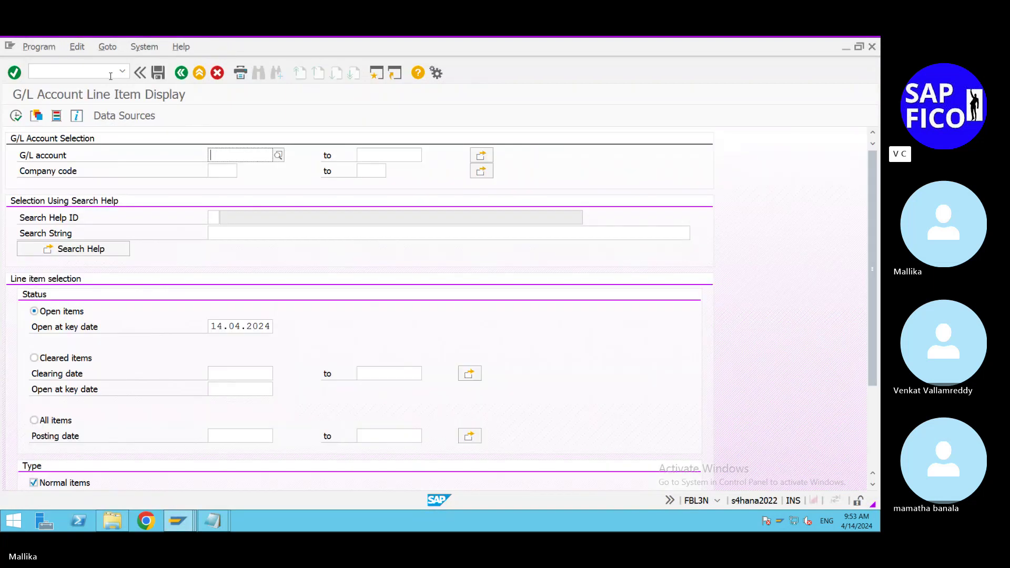